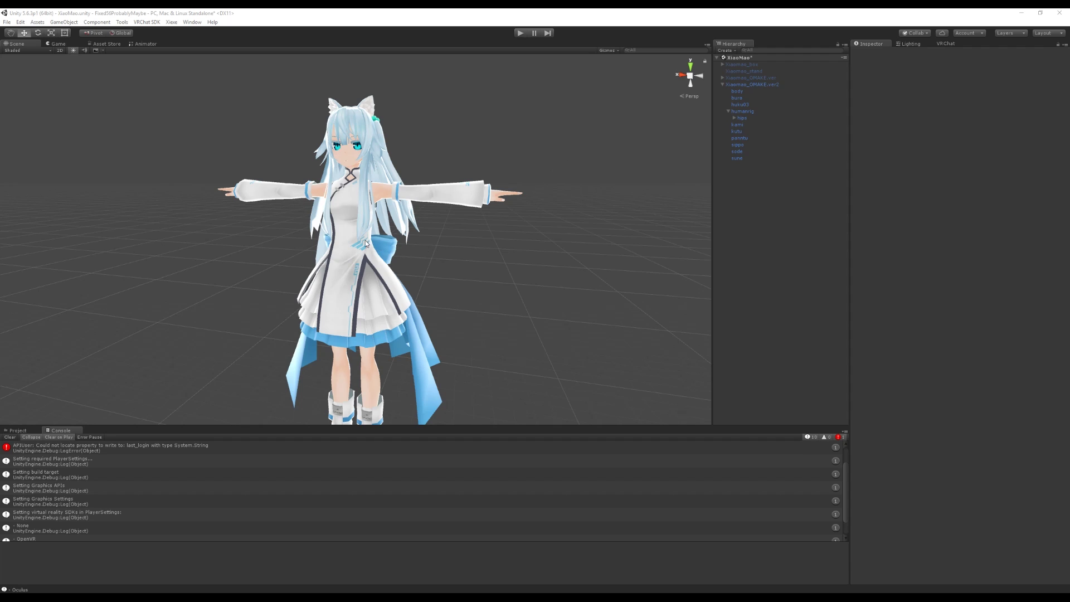
- Start Play mode on the avatar scene and return to the Scene view
alt+drag(366, 240, 470, 202)
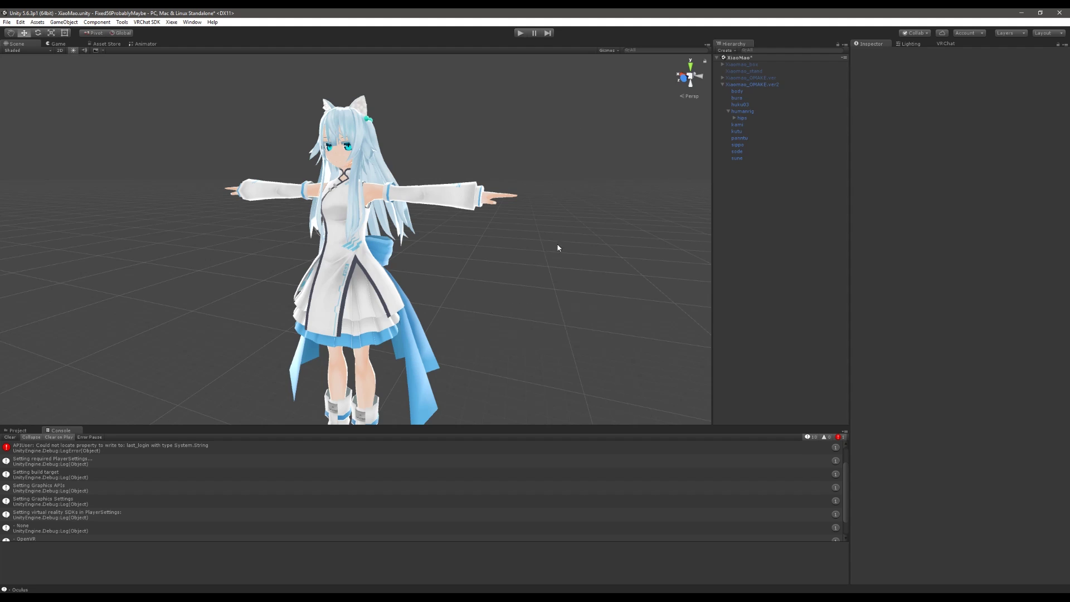
alt+drag(513, 244, 509, 223)
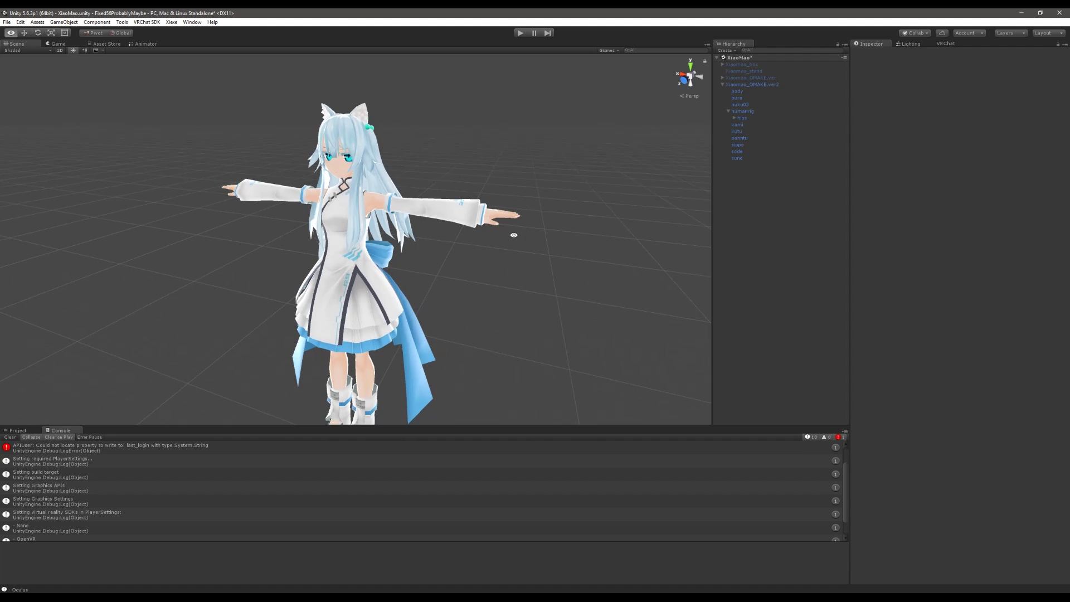
click(521, 34)
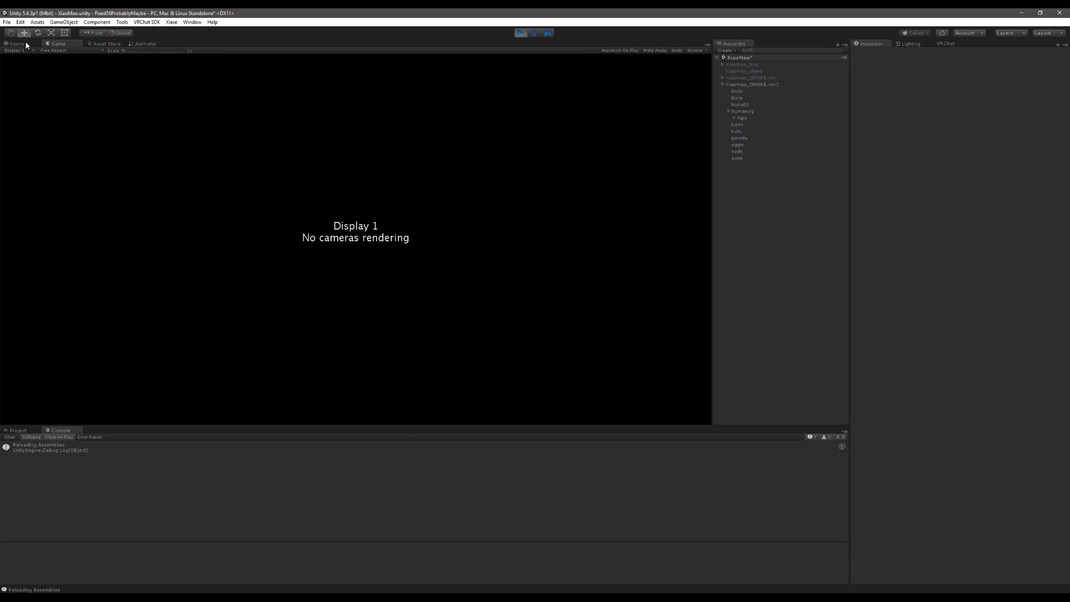
click(22, 43)
scroll(254, 230, down, 3)
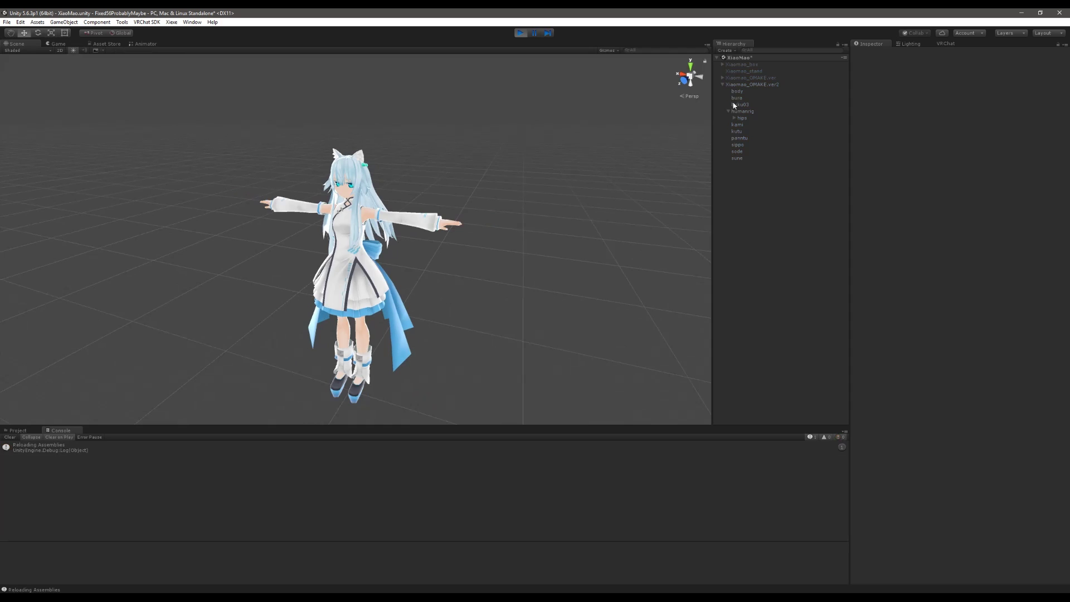
- Drag Xiaomao_OMAKE.ver2 with the Move gizmo to watch its hair react, then stop Play mode
click(753, 84)
mouse_move(351, 397)
mouse_down()
mouse_move(431, 400)
mouse_move(311, 384)
mouse_move(383, 410)
mouse_move(334, 394)
mouse_move(345, 409)
mouse_move(347, 391)
mouse_move(346, 416)
mouse_up()
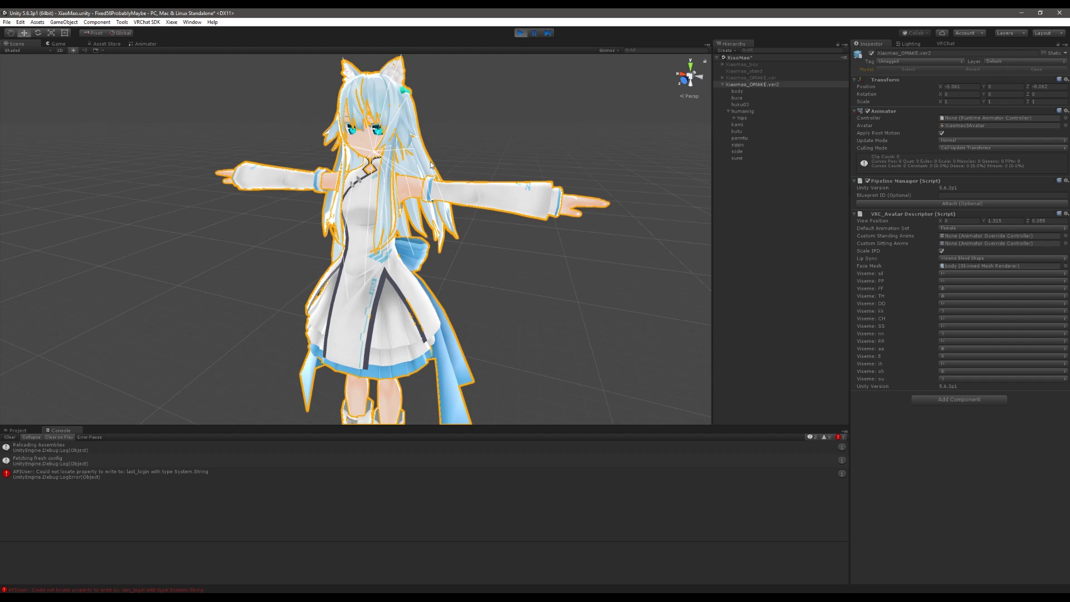
alt+drag(432, 159, 574, 306)
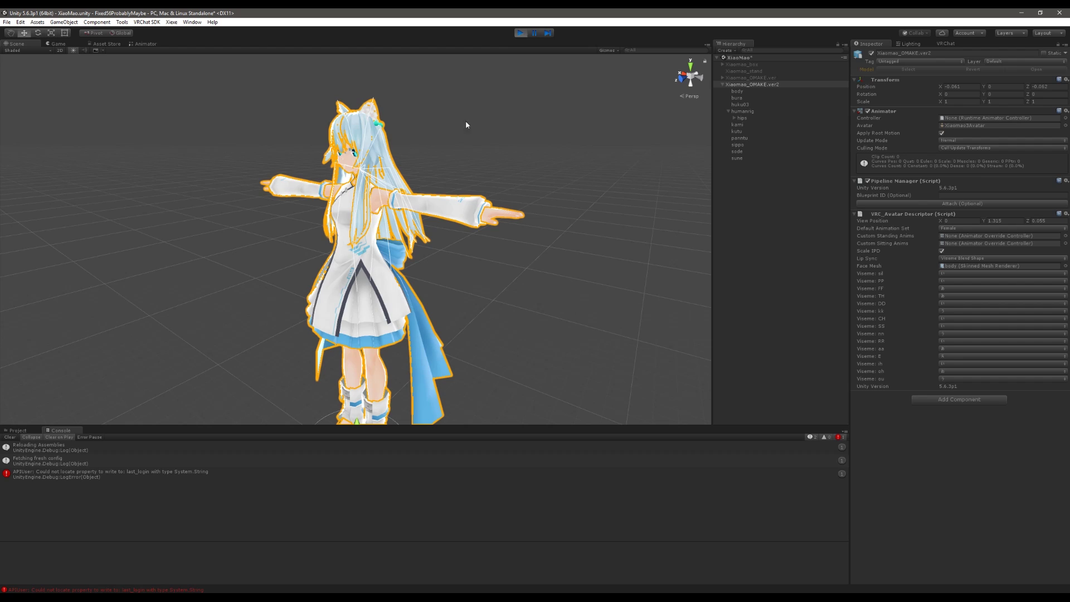
alt+drag(519, 218, 534, 121)
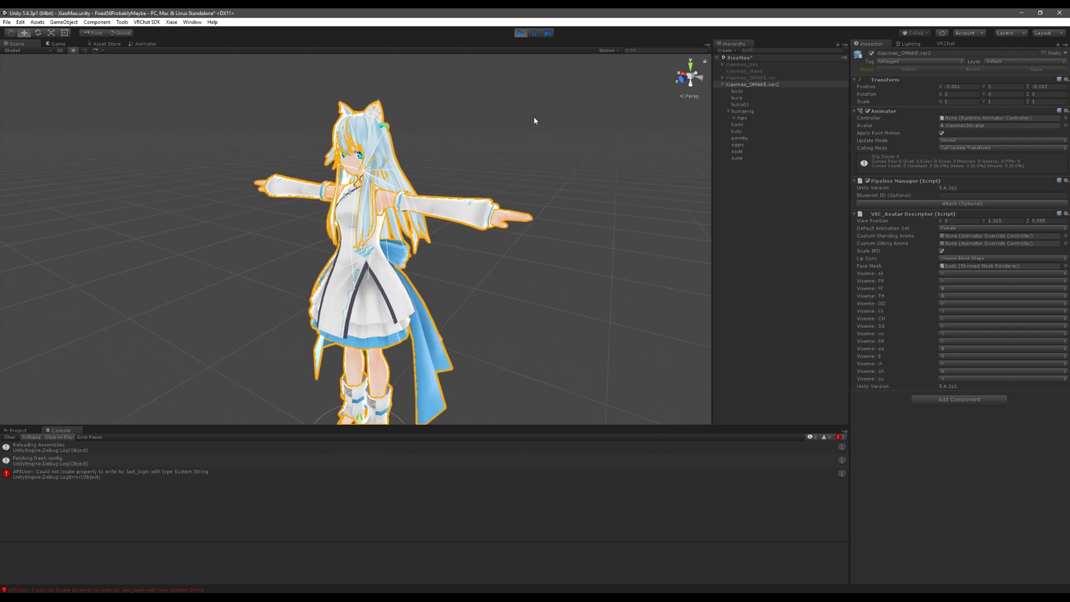
click(521, 34)
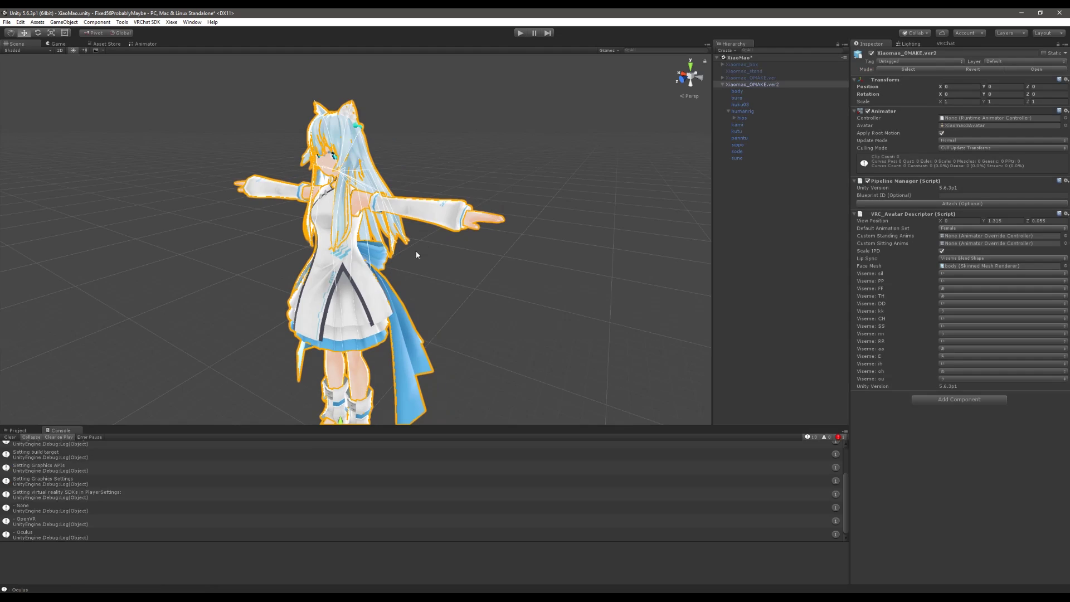
- Expand humanrig from hips down to head and inspect the head bone's Dynamic Bone settings
alt+drag(416, 251, 441, 248)
click(754, 194)
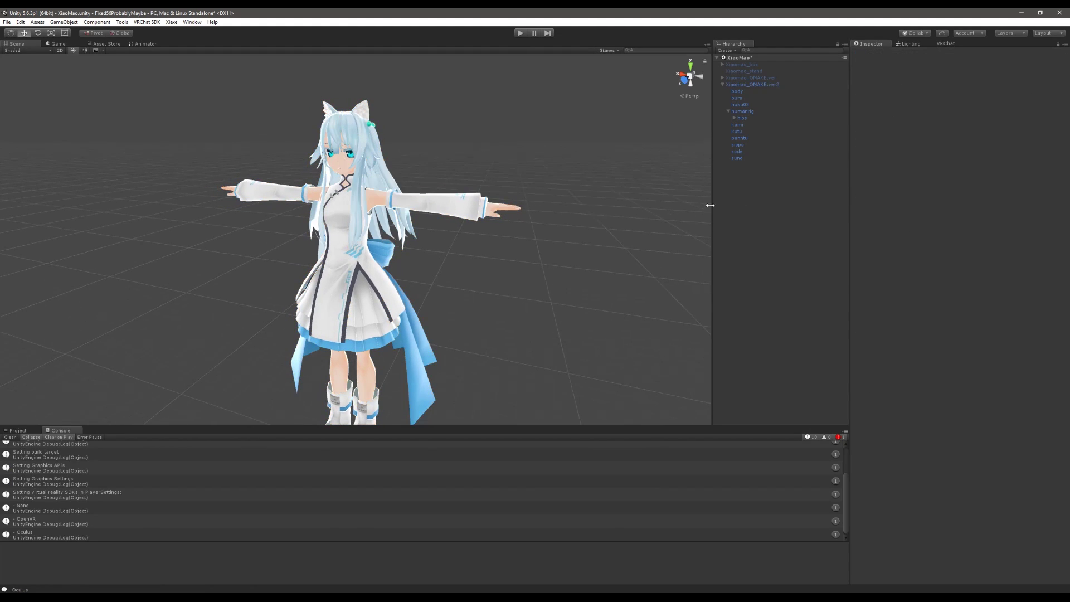
click(743, 112)
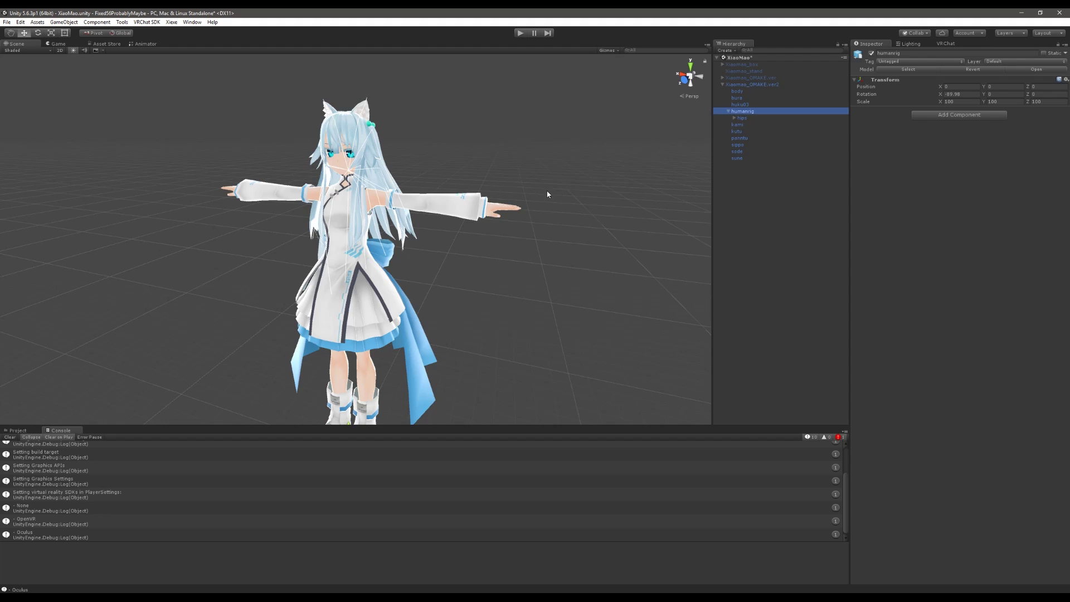
alt+drag(547, 193, 463, 179)
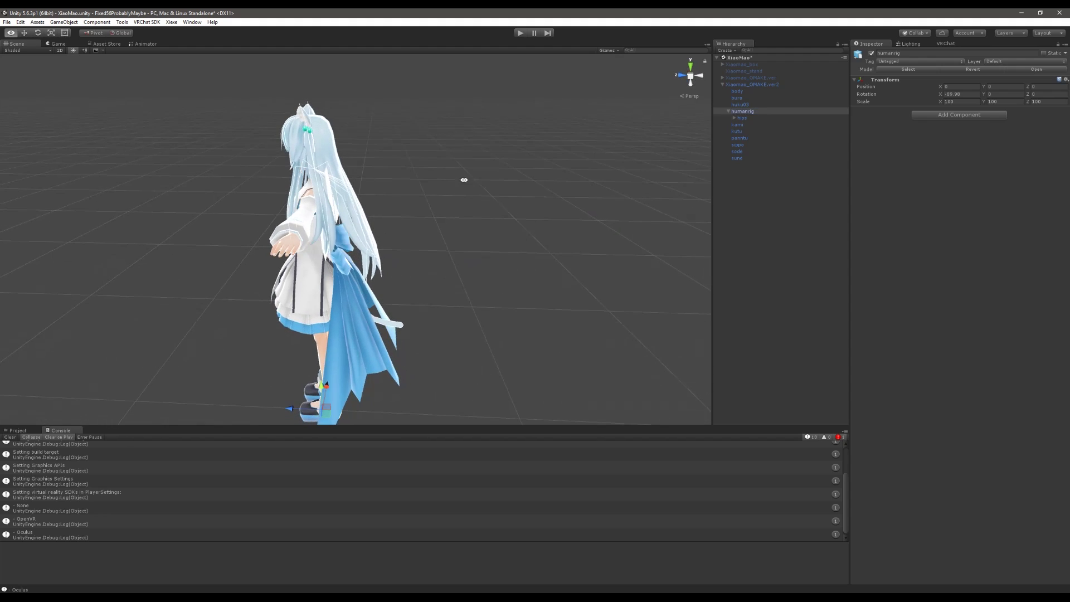
click(734, 117)
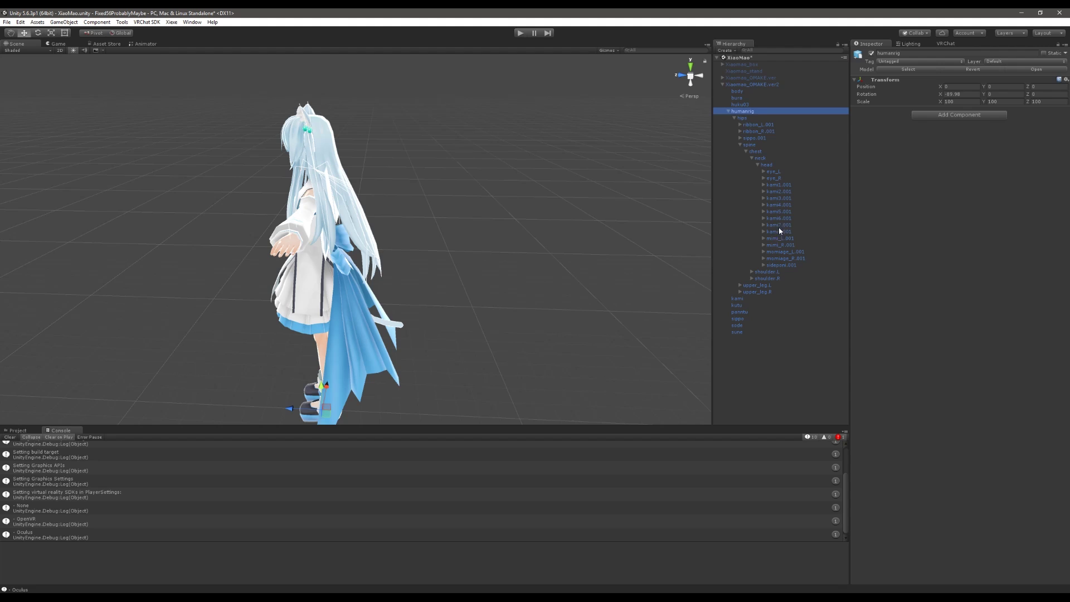
click(770, 165)
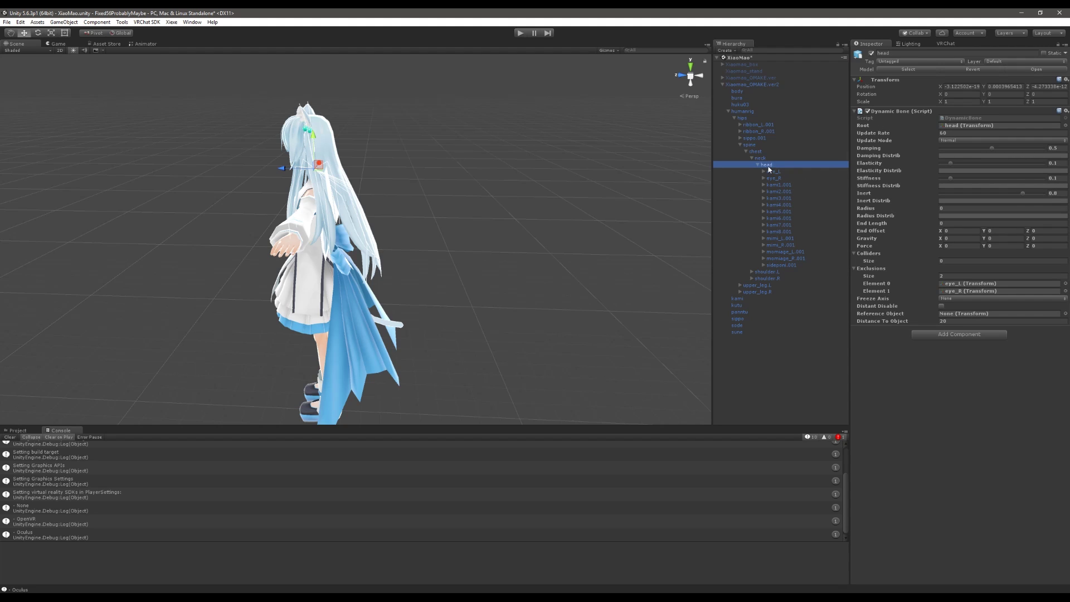
click(416, 210)
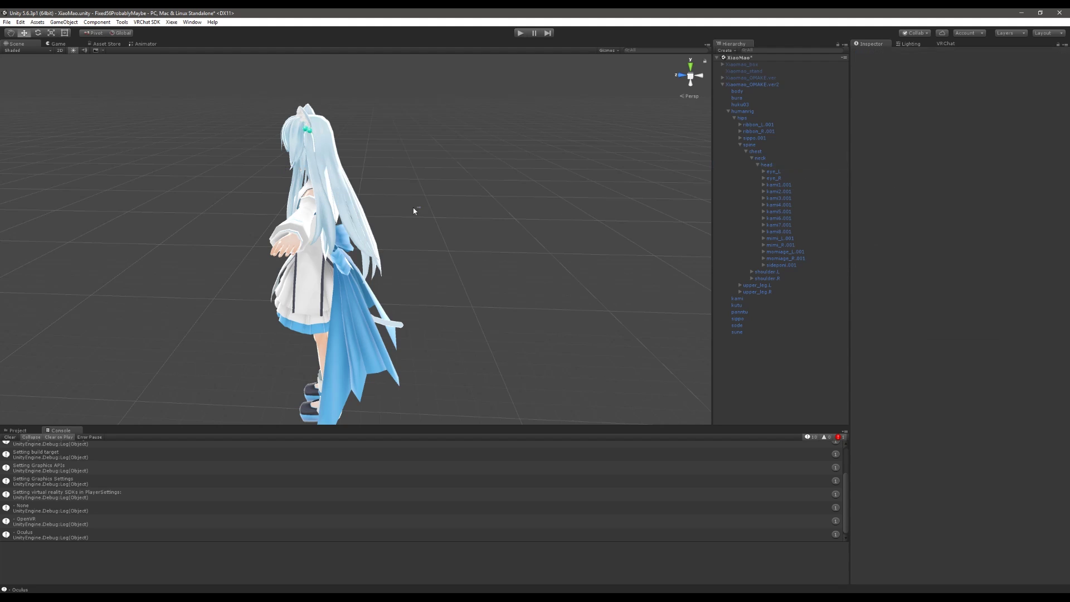
click(782, 165)
alt+drag(429, 183, 407, 189)
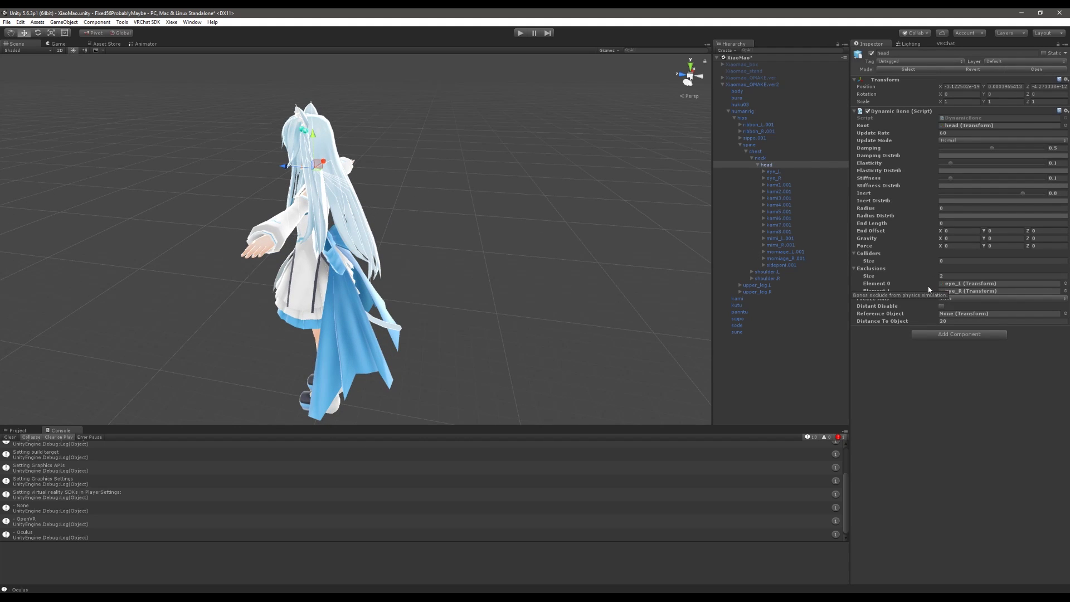
alt+drag(502, 201, 452, 203)
- Select hair bones kami1.001 through sideponi.002, expand their chains, then collapse them again
click(779, 185)
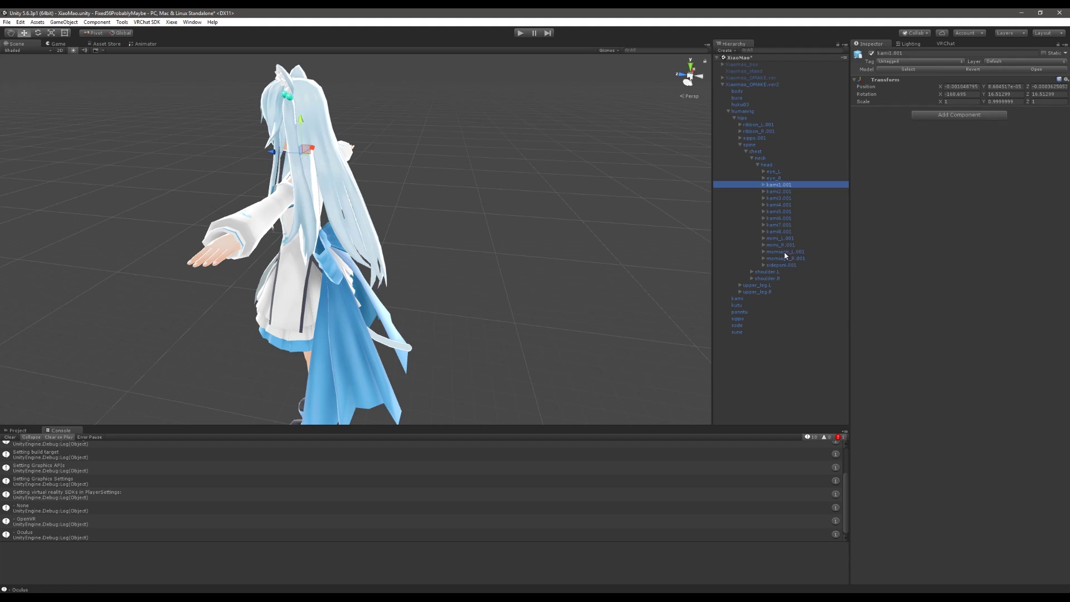
shift+click(781, 265)
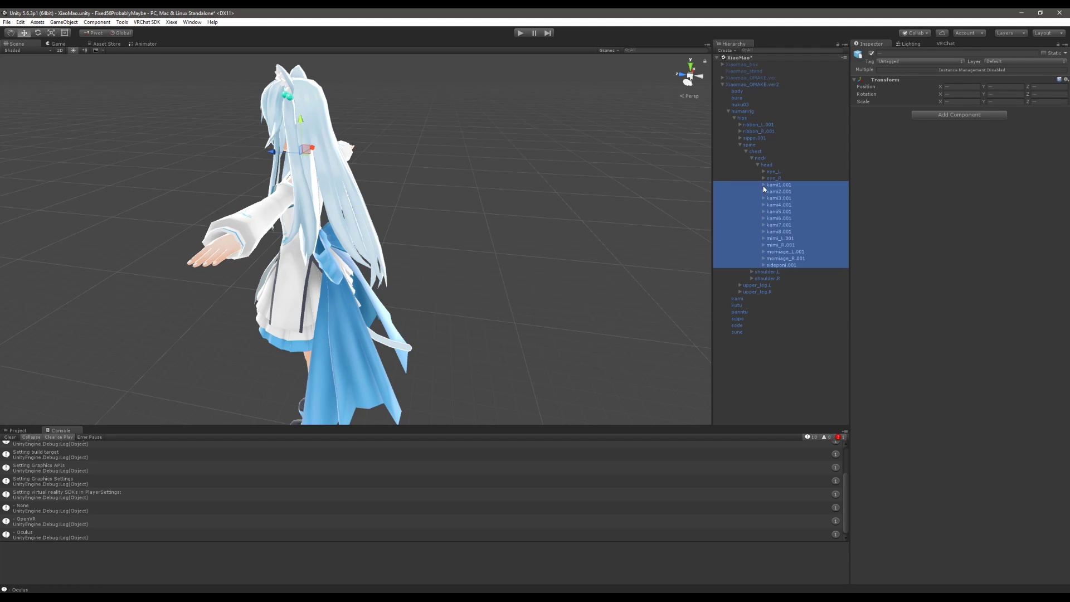
key(Right)
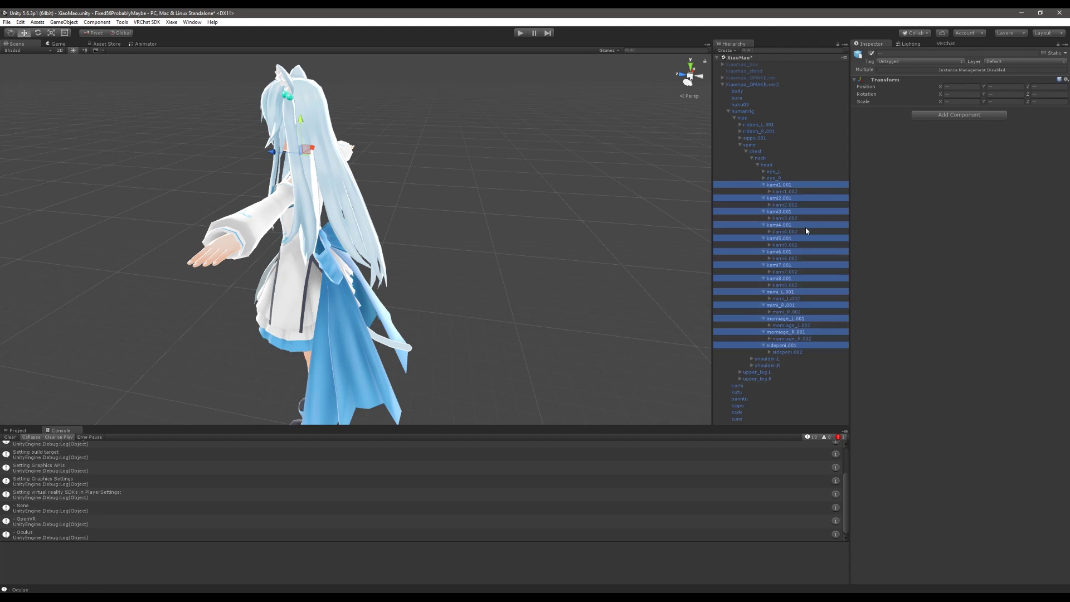
click(786, 187)
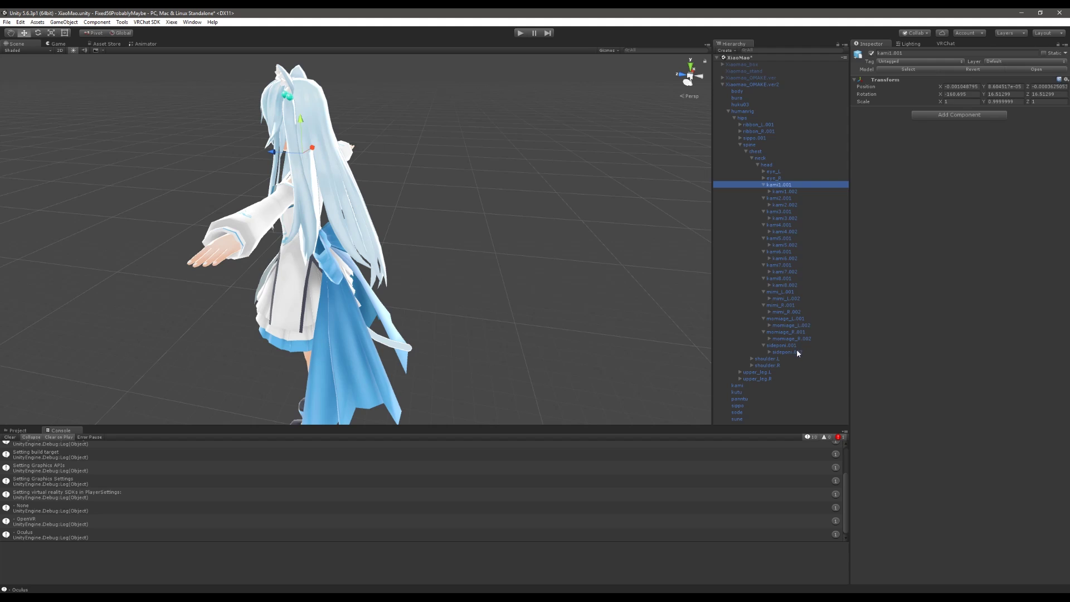
shift+click(797, 351)
key(Right)
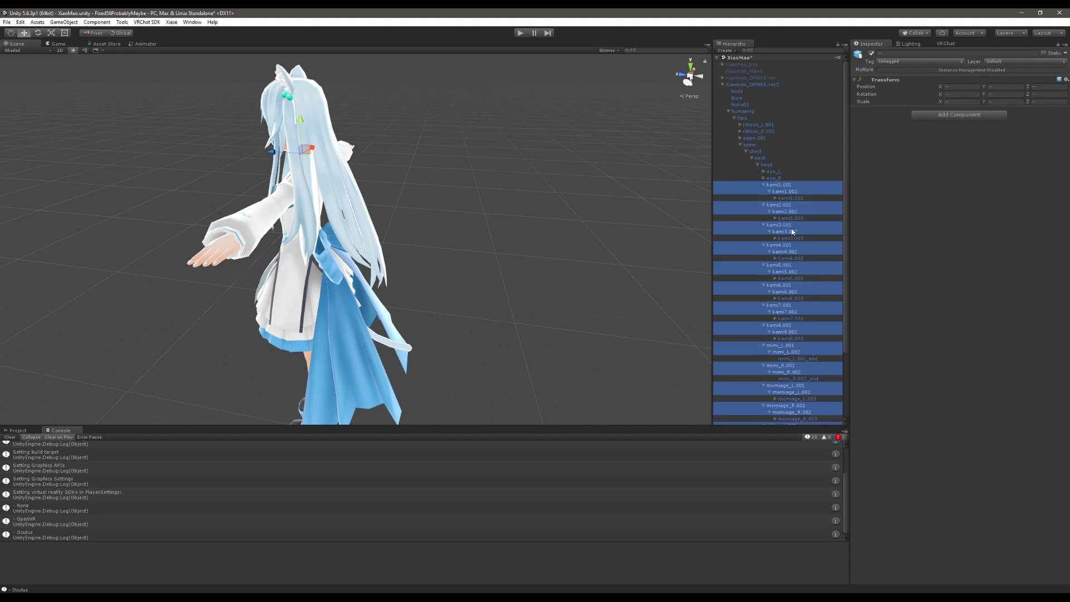
key(Left)
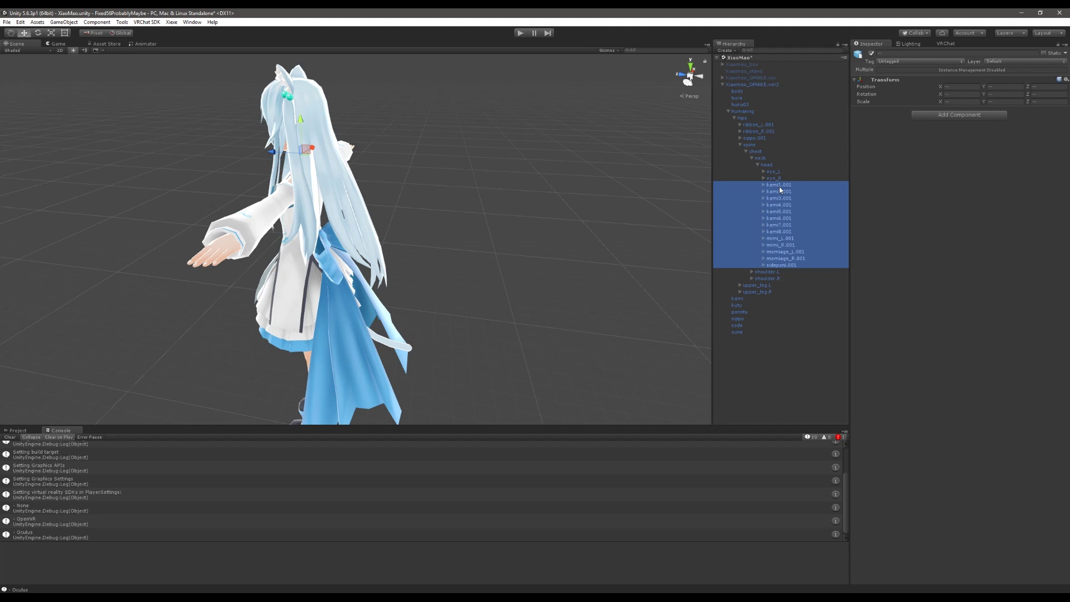
click(503, 195)
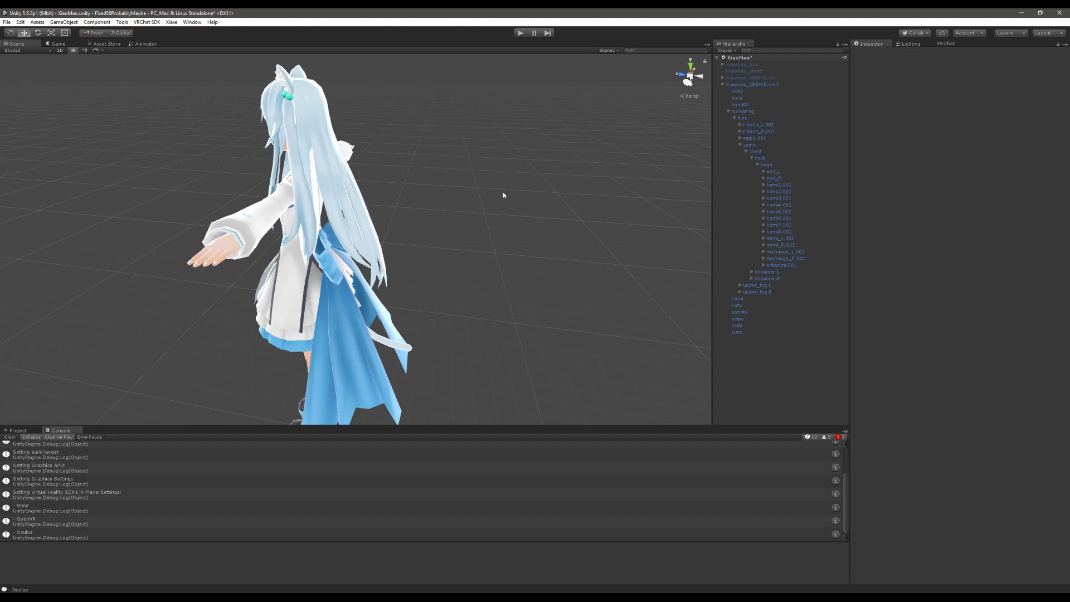
alt+drag(503, 195, 541, 280)
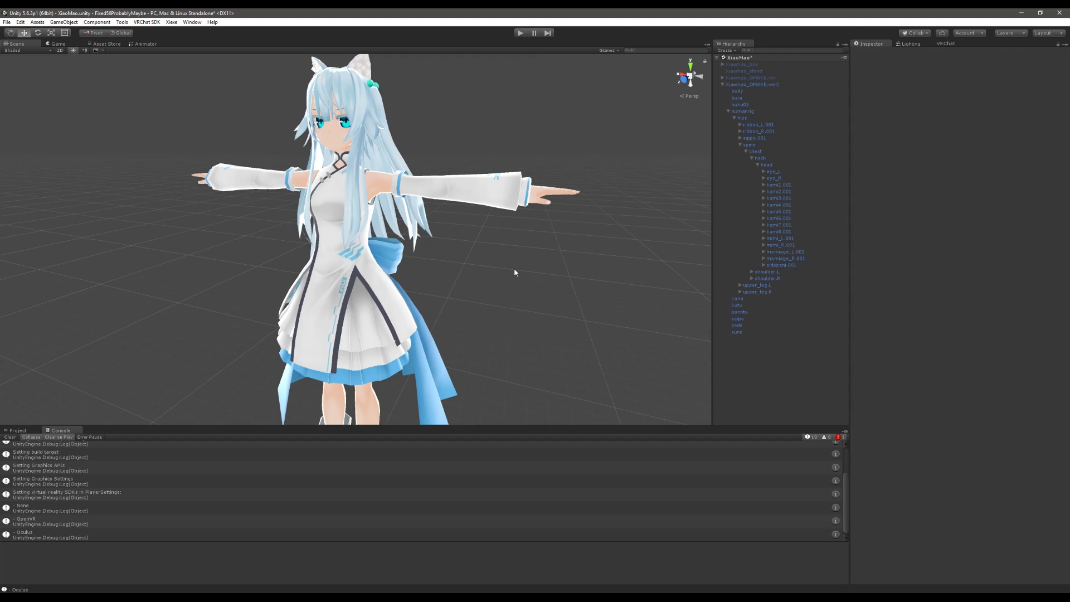
alt+drag(515, 273, 428, 273)
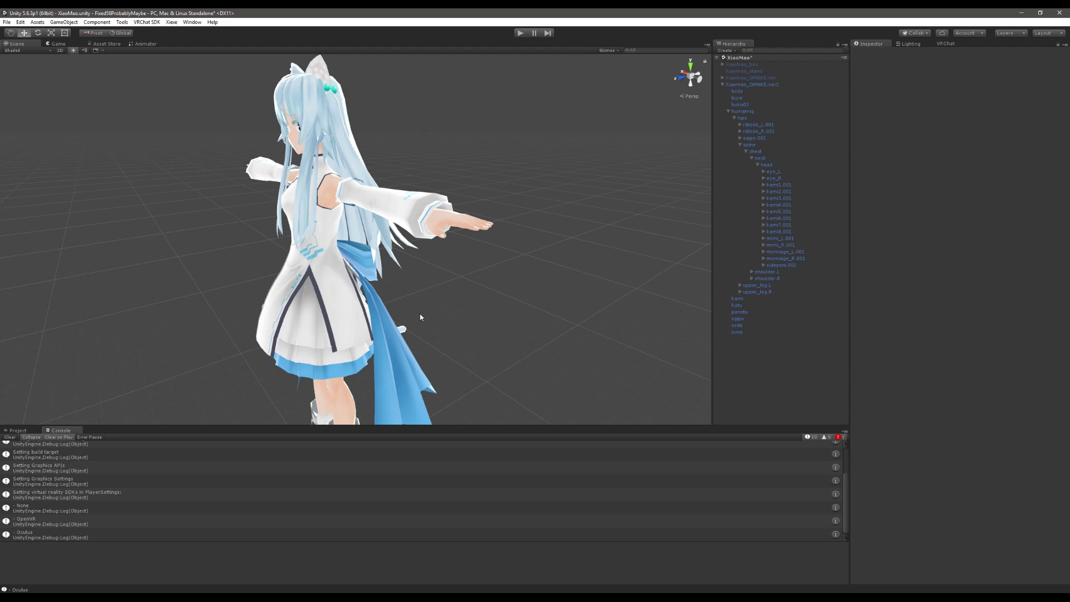
scroll(422, 309, down, 3)
scroll(423, 309, up, 2)
scroll(423, 309, down, 3)
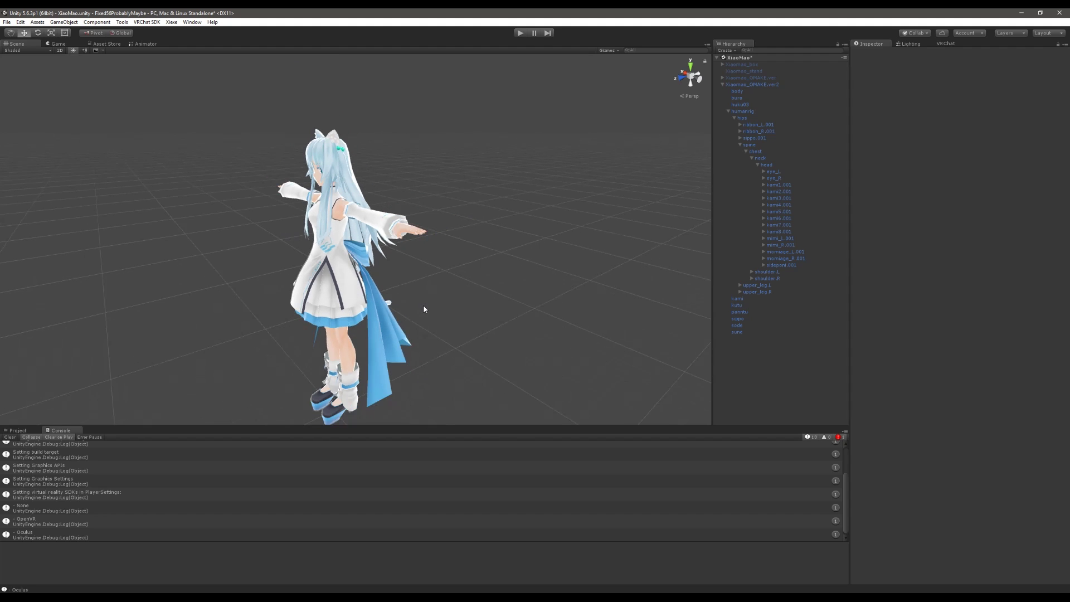
scroll(424, 310, up, 2)
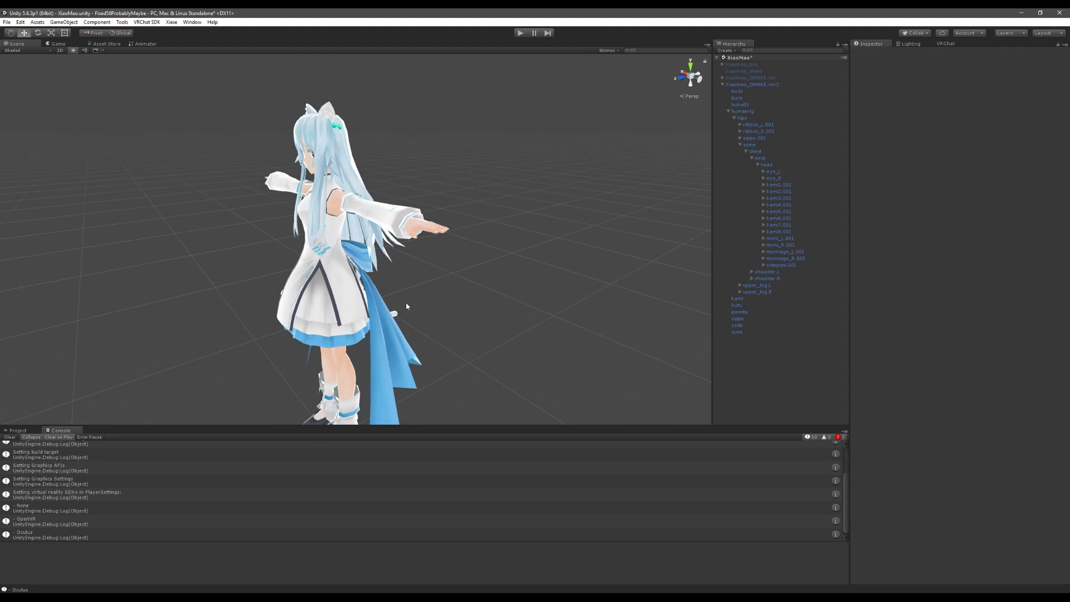
alt+drag(406, 304, 438, 303)
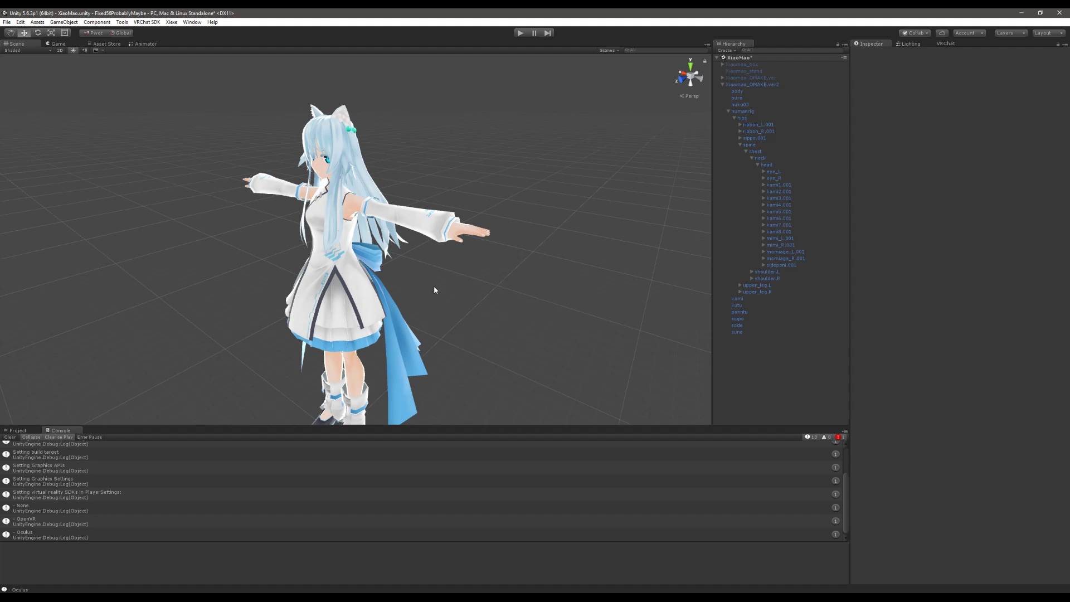
alt+drag(435, 290, 413, 288)
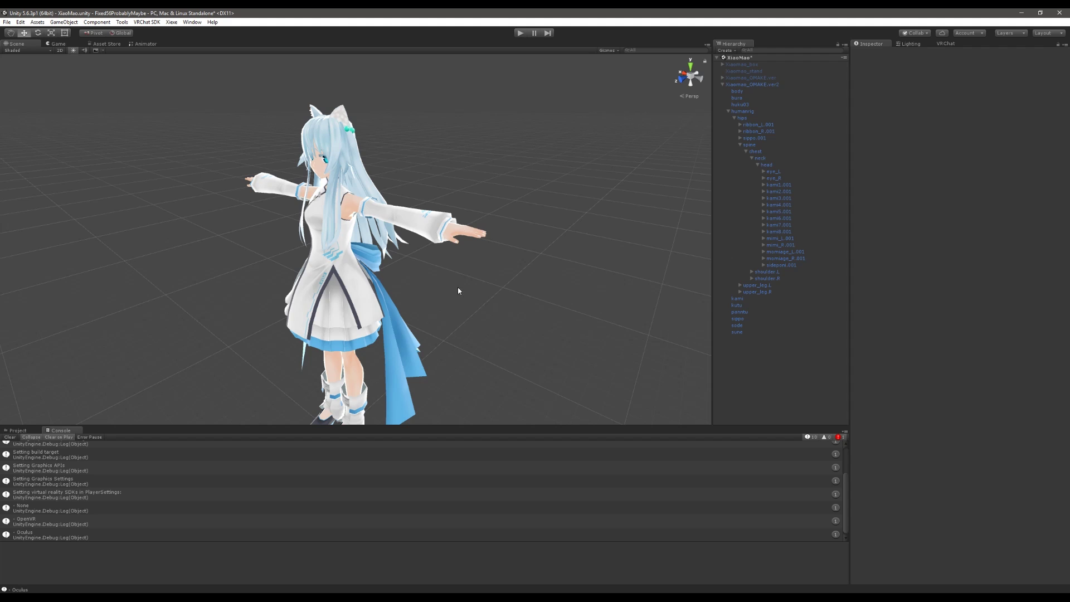
alt+drag(539, 265, 571, 256)
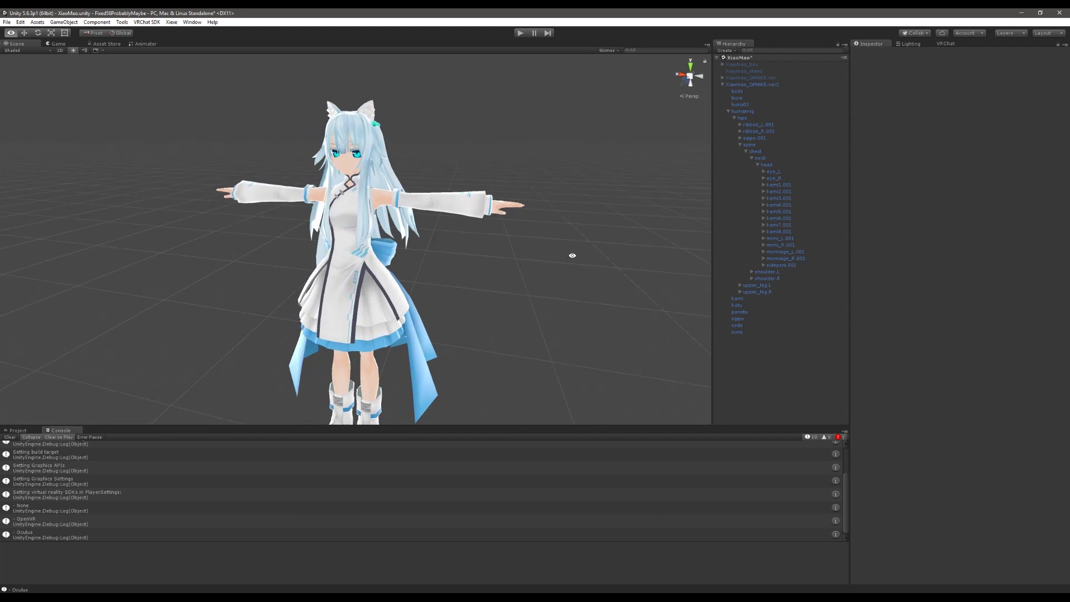
alt+drag(500, 252, 532, 158)
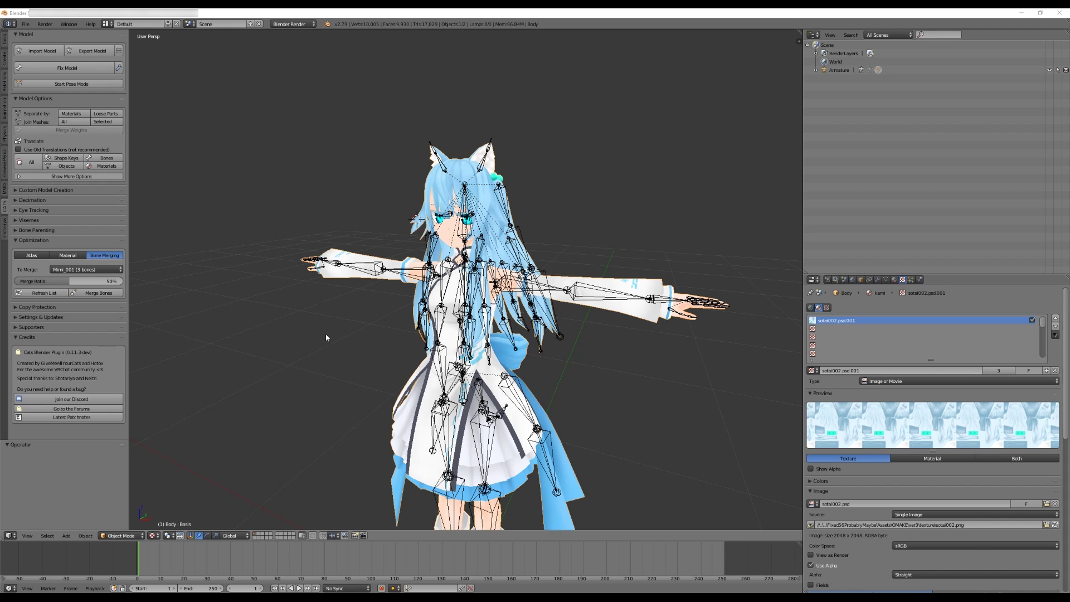
- Collapse the CATS Optimization panel and view the avatar's rig from behind
middle_drag(356, 355, 353, 306)
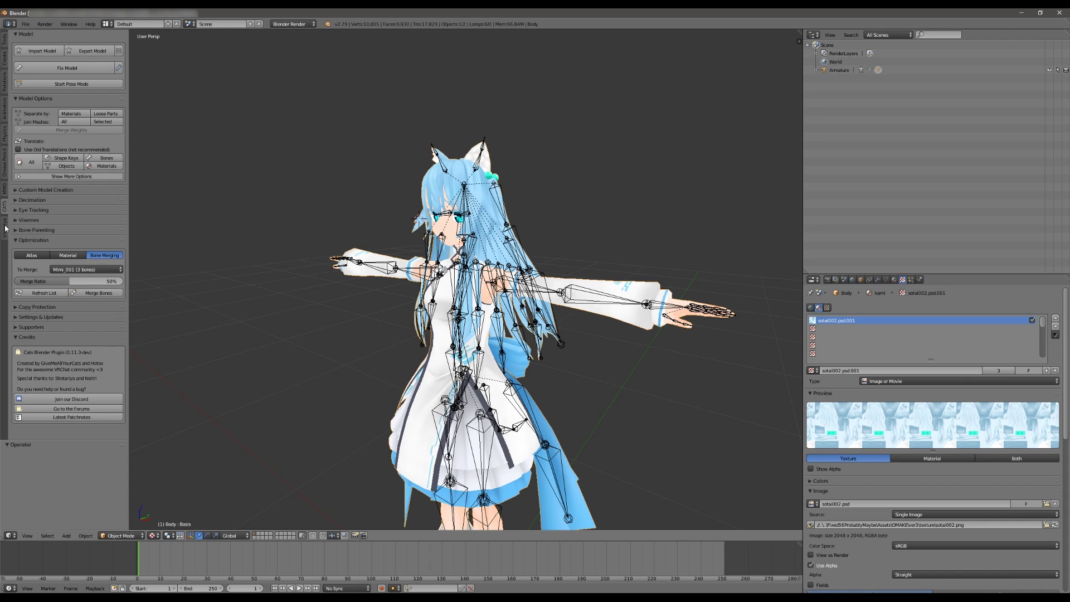
middle_drag(223, 204, 282, 251)
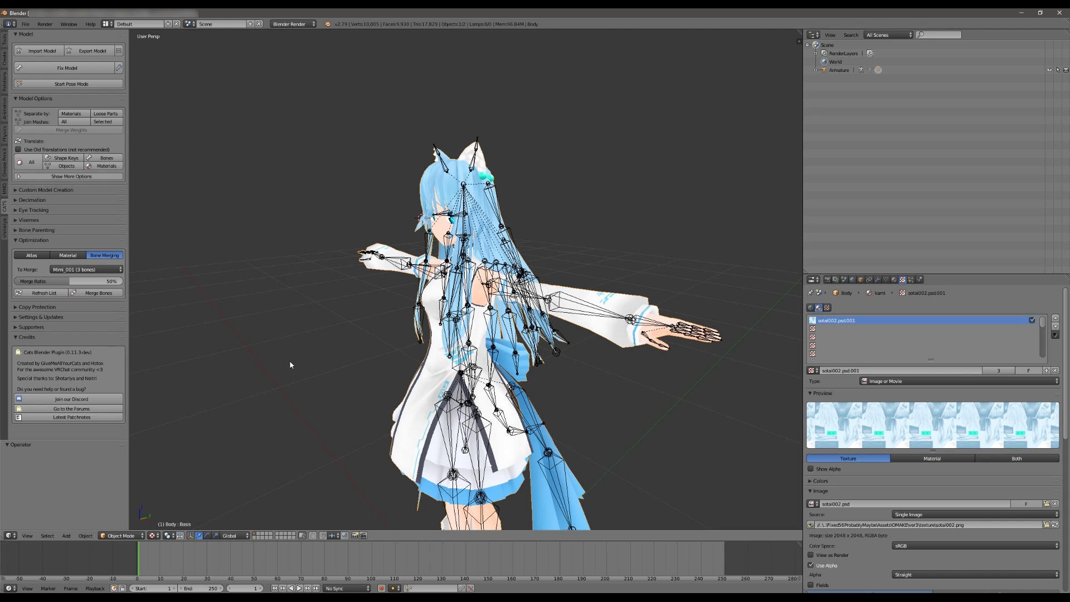
click(39, 241)
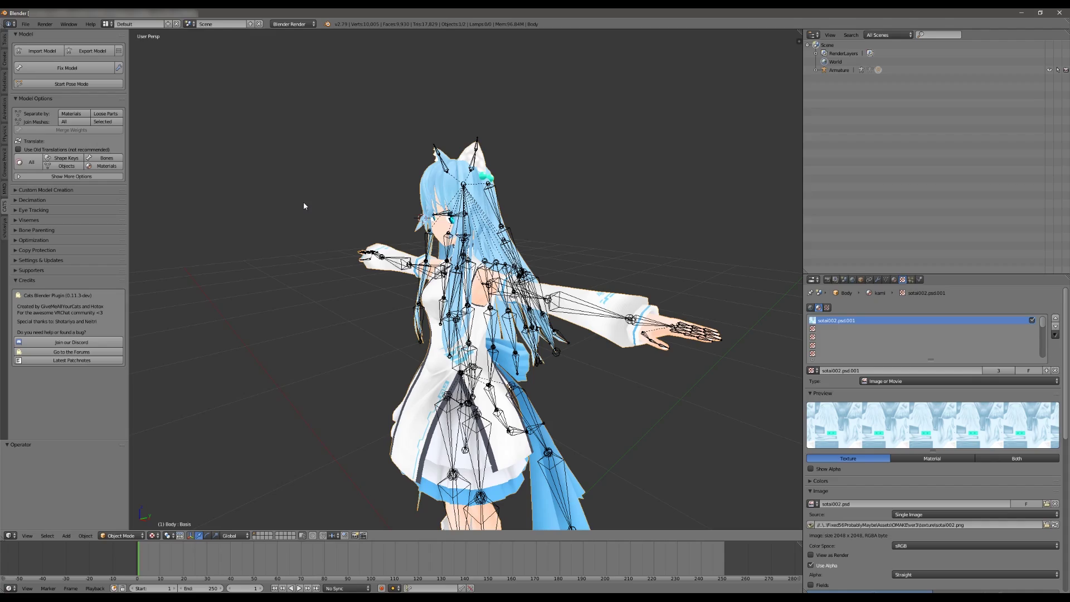
mouse_move(319, 202)
middle_down()
mouse_move(256, 208)
mouse_move(299, 209)
middle_up()
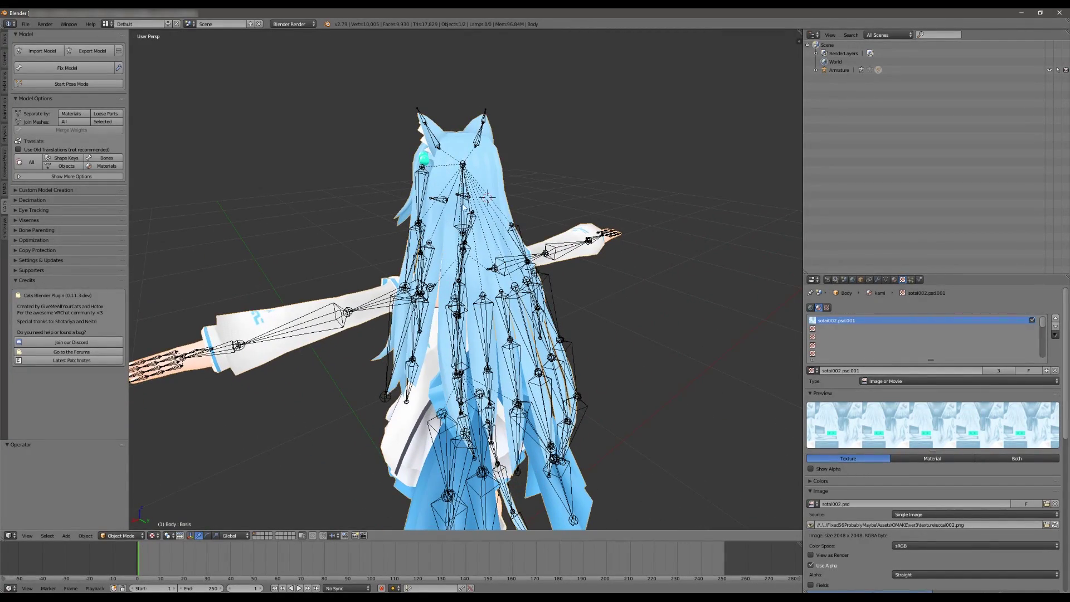
- Put the armature in Edit Mode with the Head bone active, and start Screencast Keys display
right_click(463, 210)
key(Tab)
right_click(462, 210)
middle_drag(462, 210, 504, 203)
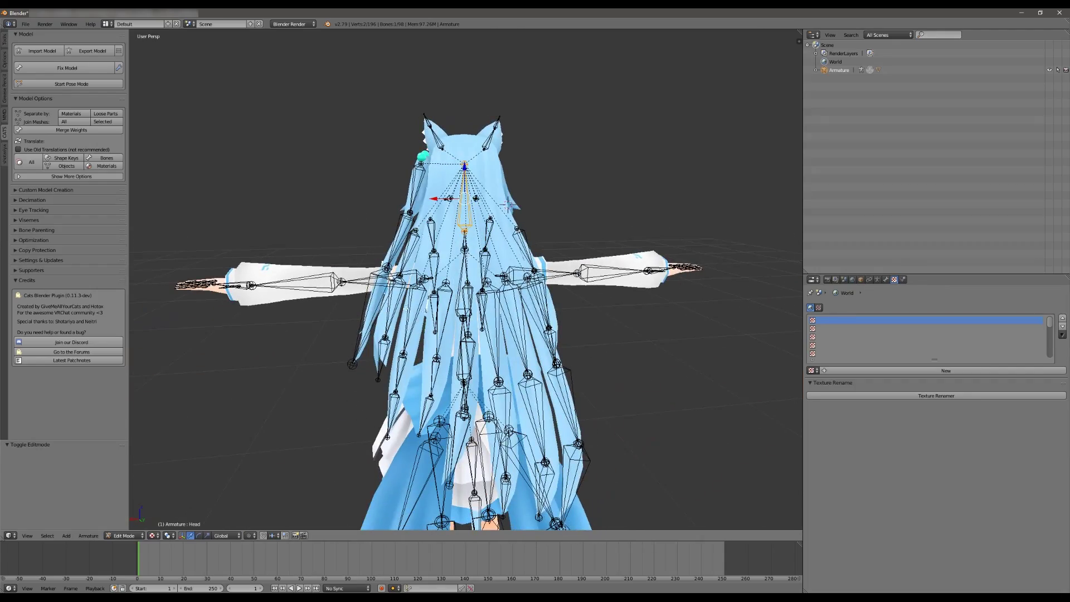
middle_drag(371, 333, 241, 318)
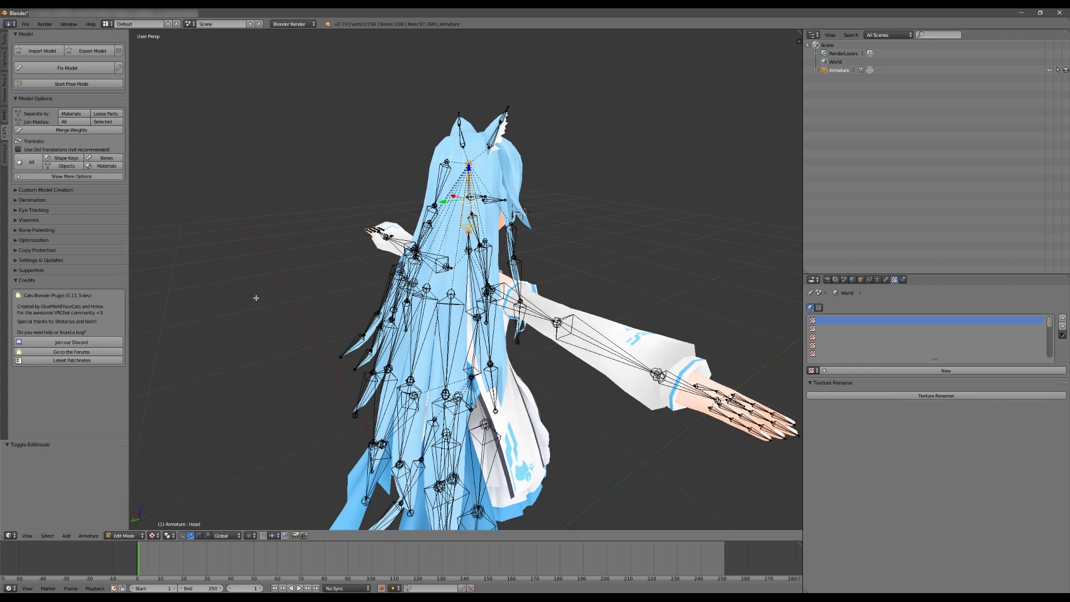
click(799, 42)
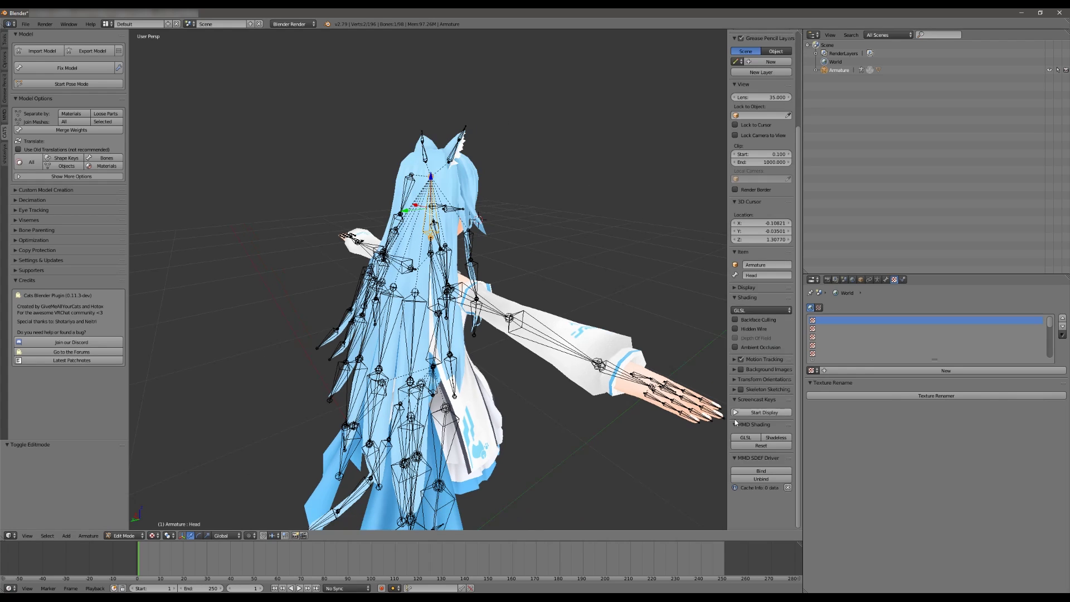
click(765, 412)
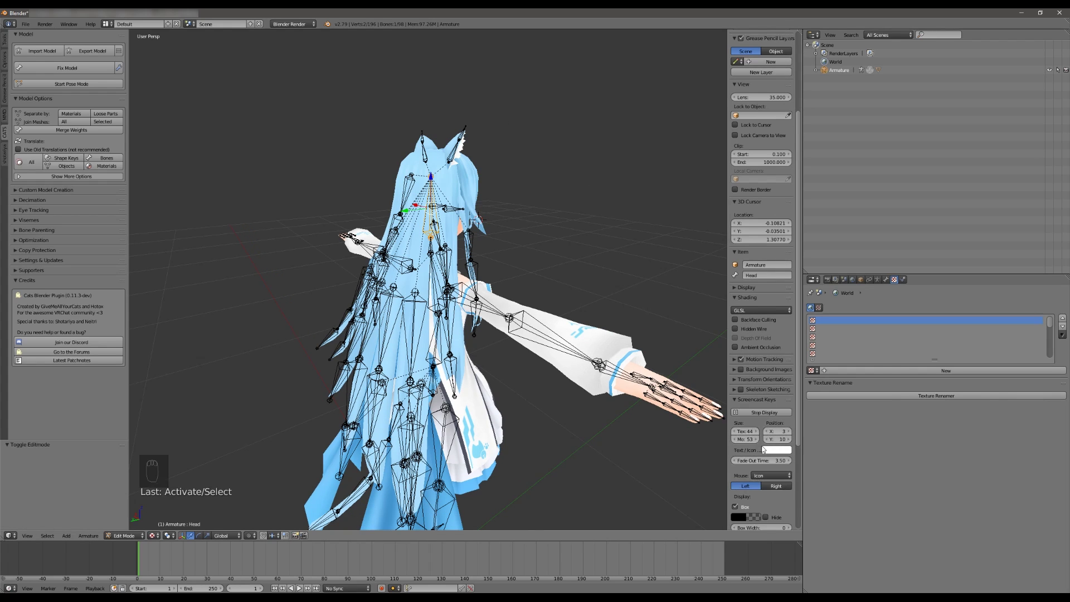
- Select all the Head bone's children with Select Similar > Children
drag(727, 42, 794, 44)
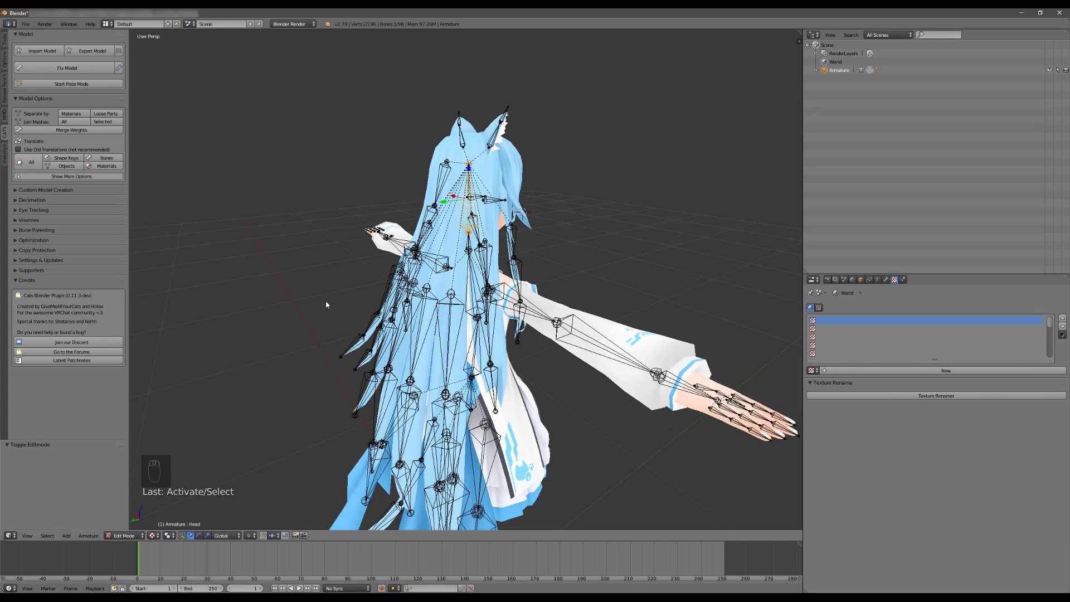
key(Tab)
key(Tab)
middle_drag(325, 300, 262, 220)
key(shift+g)
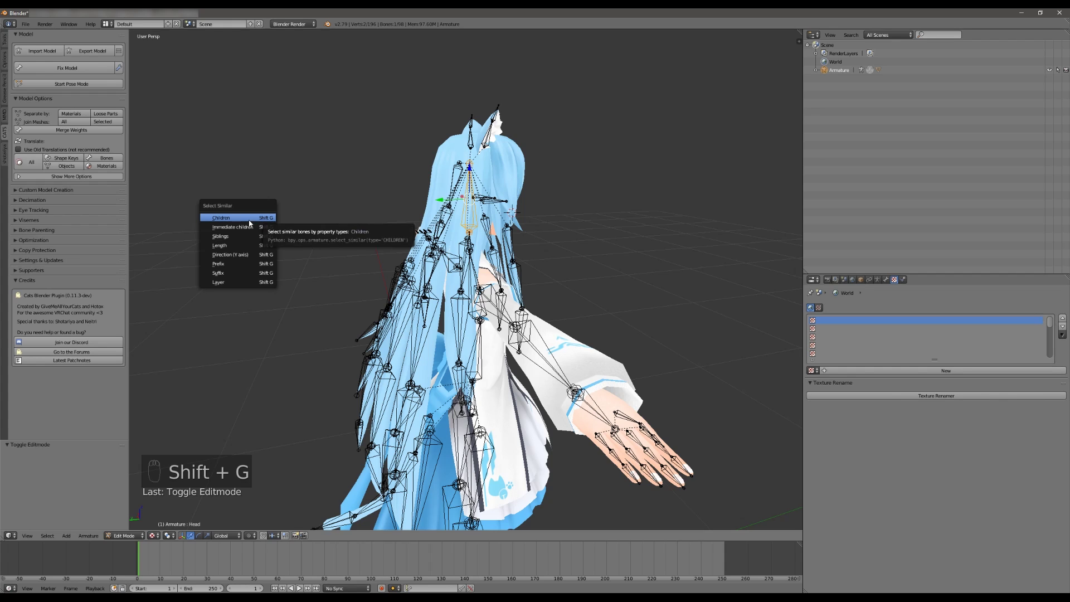
click(249, 220)
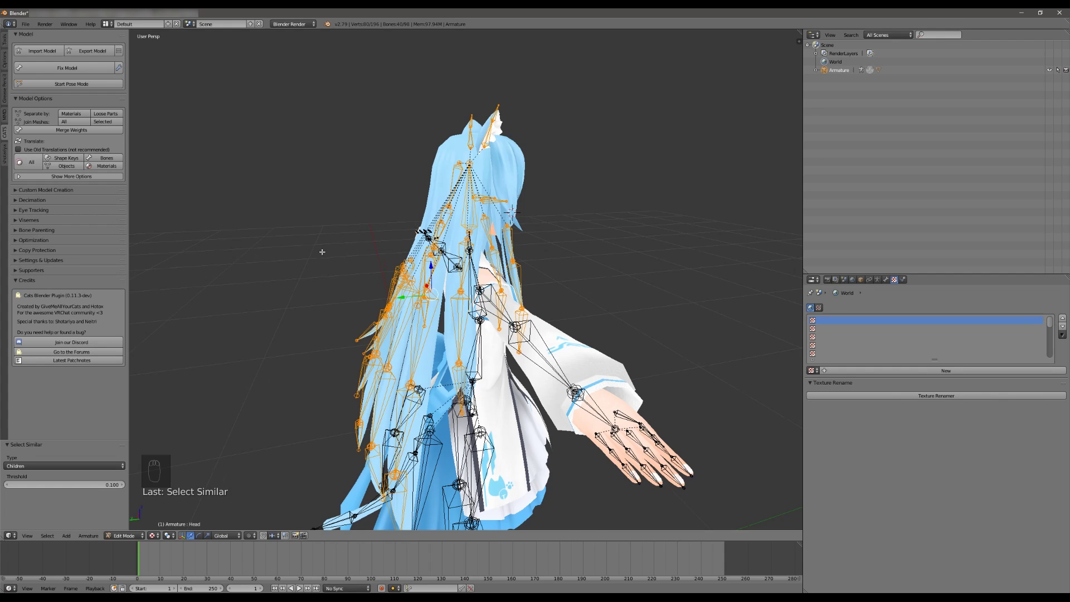
- Deselect three bones near the head, keeping the hair chains selected
middle_drag(322, 252, 478, 216)
shift+right_click(468, 211)
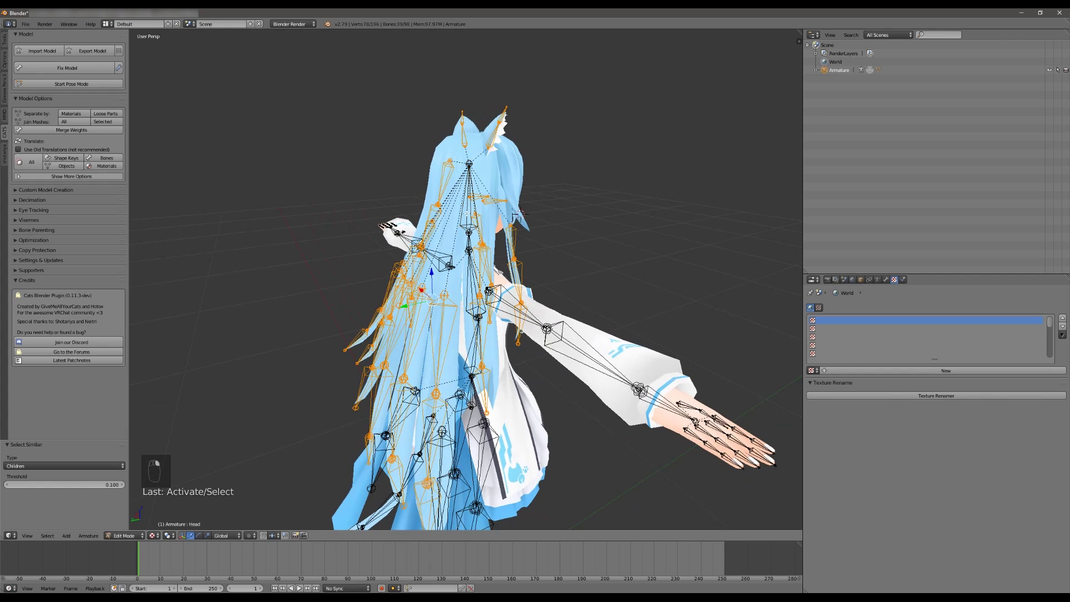
shift+right_click(494, 205)
shift+right_click(478, 197)
middle_drag(565, 232, 500, 222)
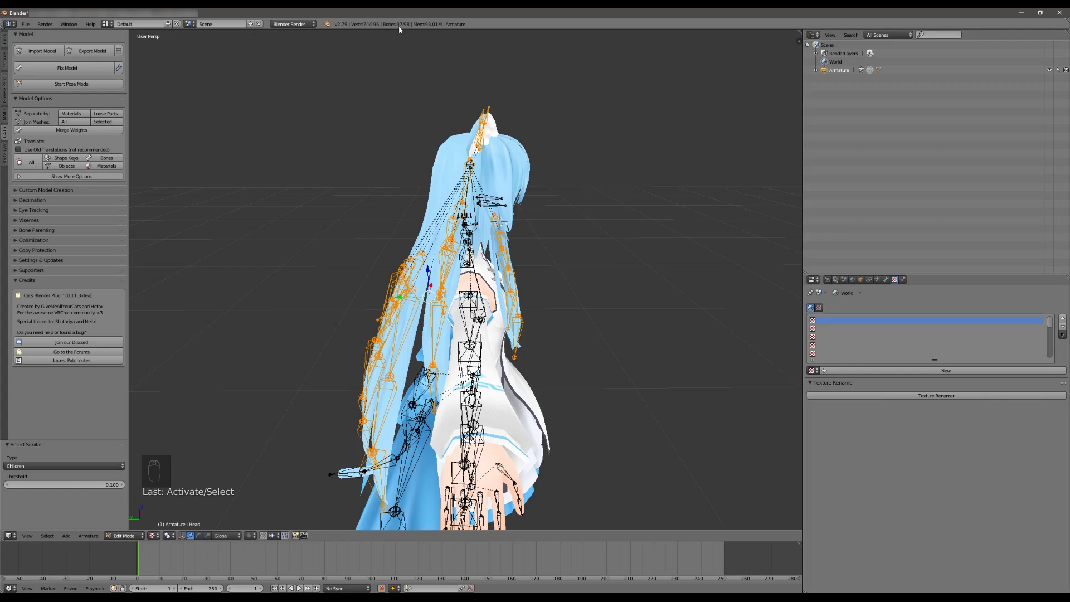
middle_drag(626, 292, 568, 214)
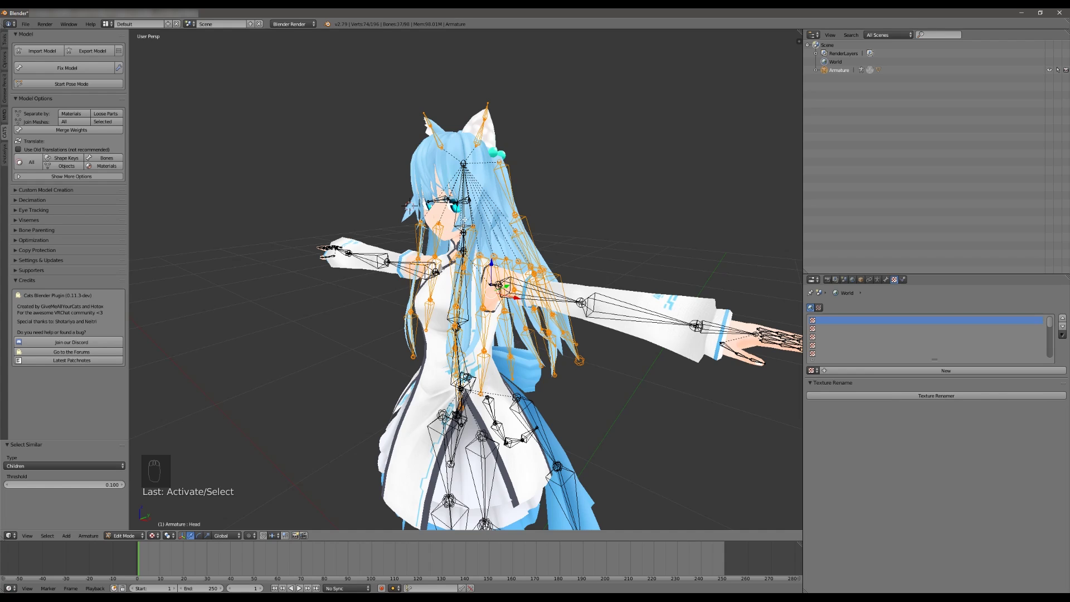
- Parent the Kami1_001 (8 bones) group under a root bone with CATS Bone Parenting
key(Tab)
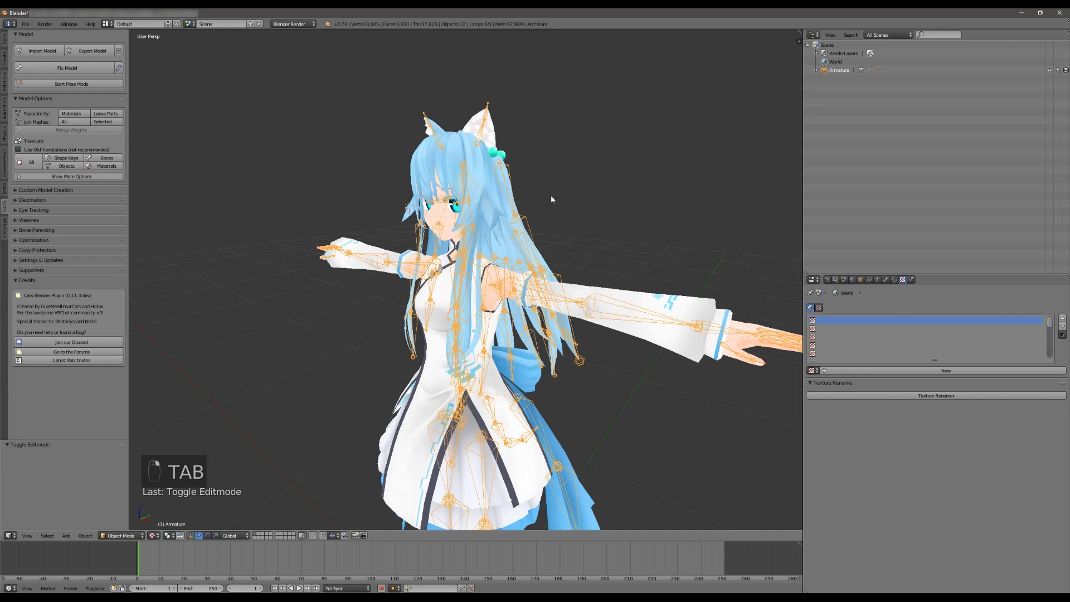
click(25, 231)
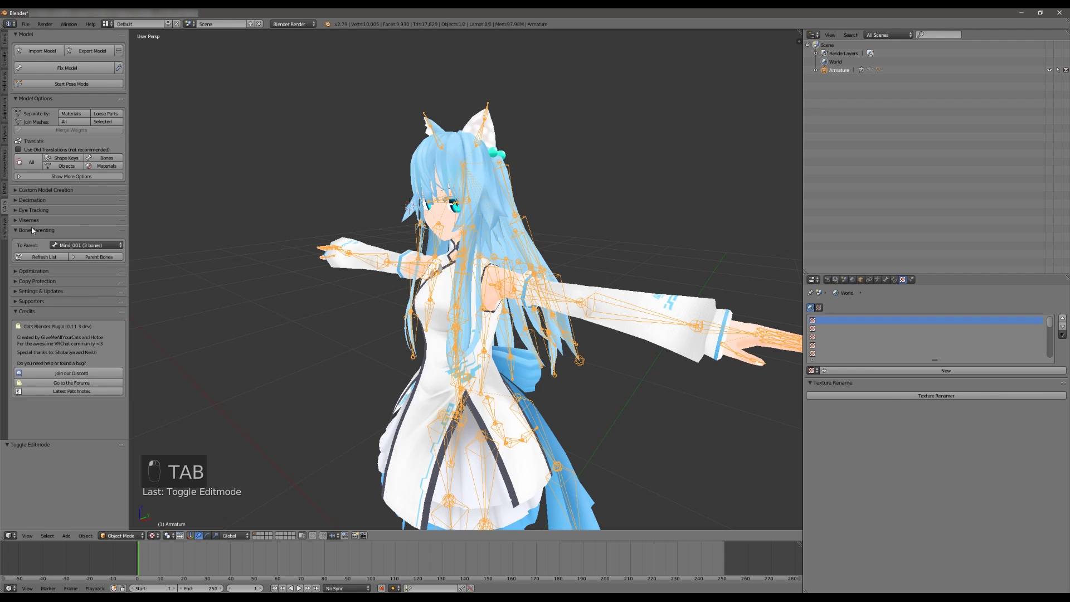
click(86, 247)
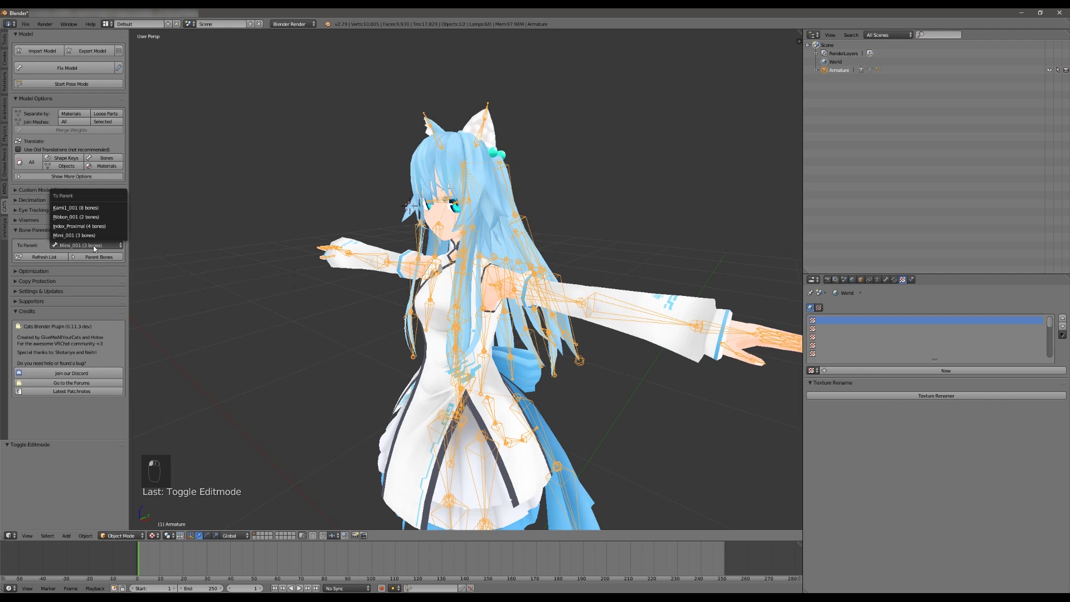
click(86, 208)
middle_drag(435, 182, 512, 315)
middle_drag(315, 231, 334, 246)
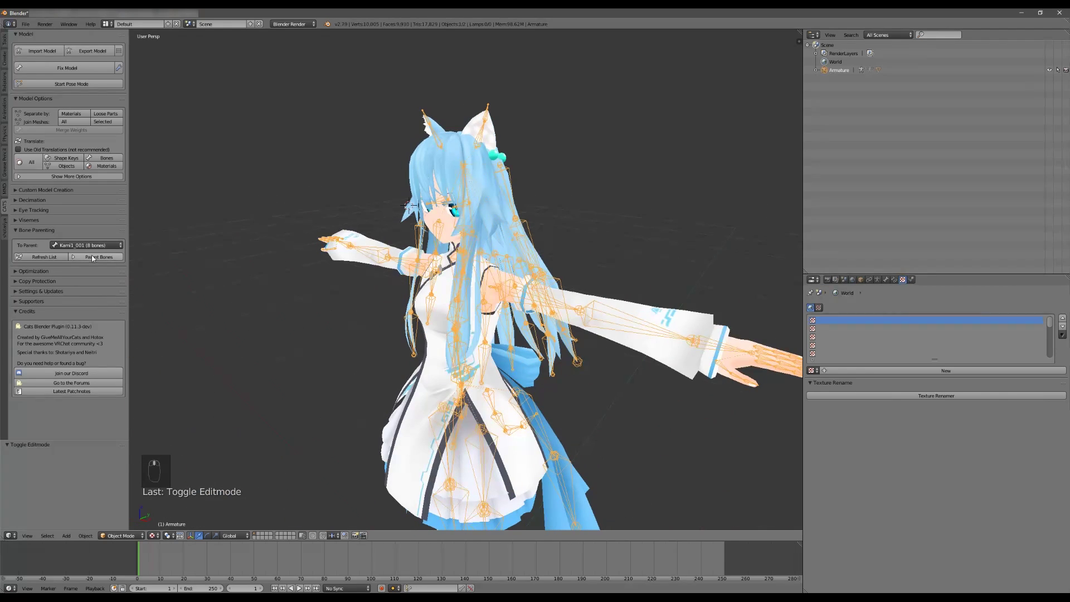
click(99, 258)
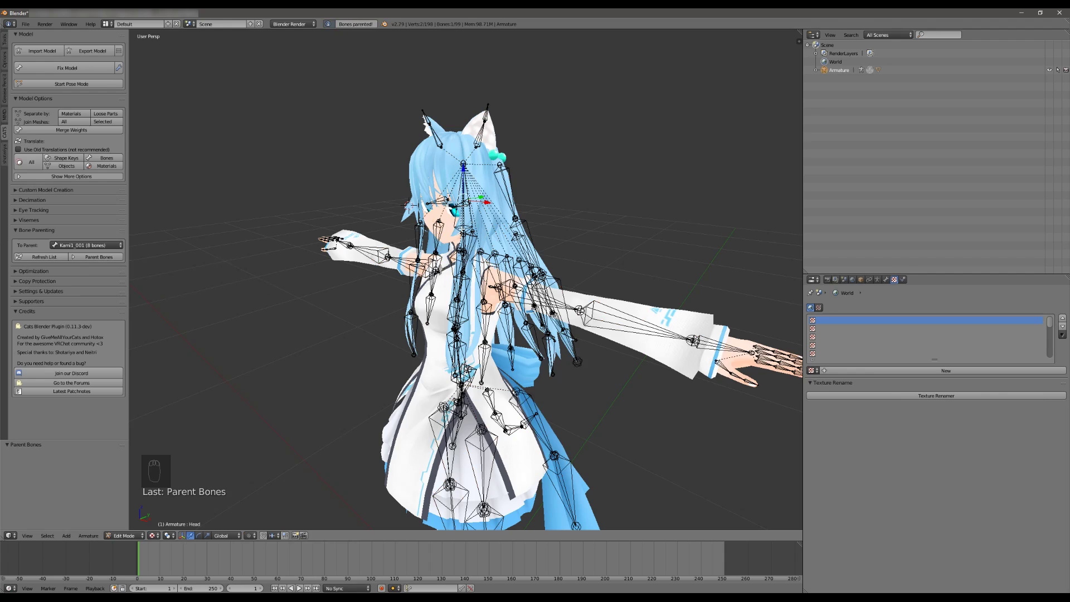
- Select Root_Kami1_001 and expand the Outliner's humanrig hierarchy from Hips down to Head
middle_drag(468, 221, 535, 226)
scroll(498, 208, up, 2)
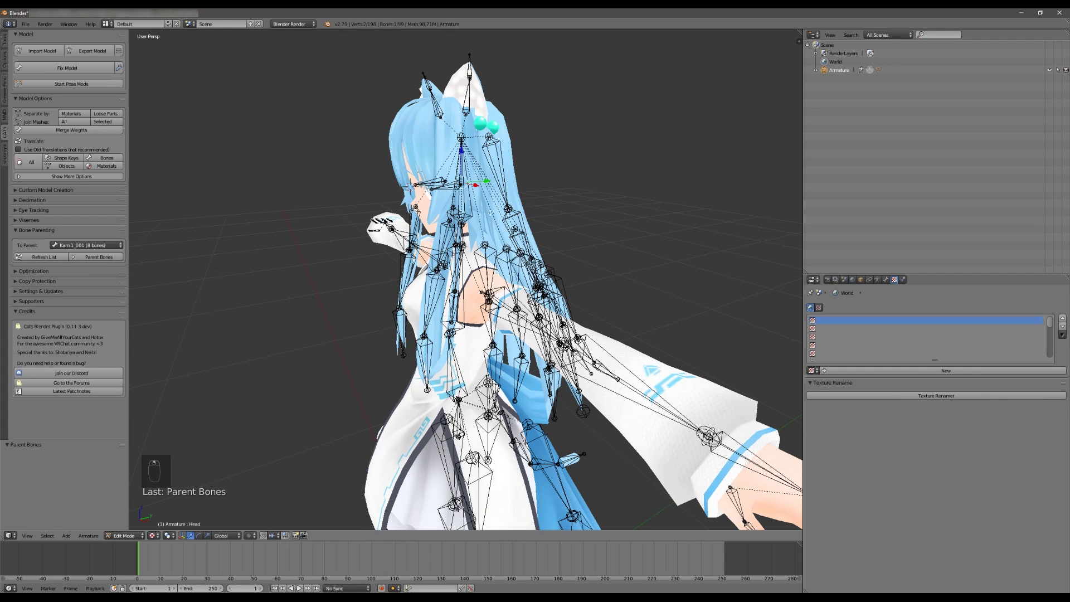
right_click(461, 184)
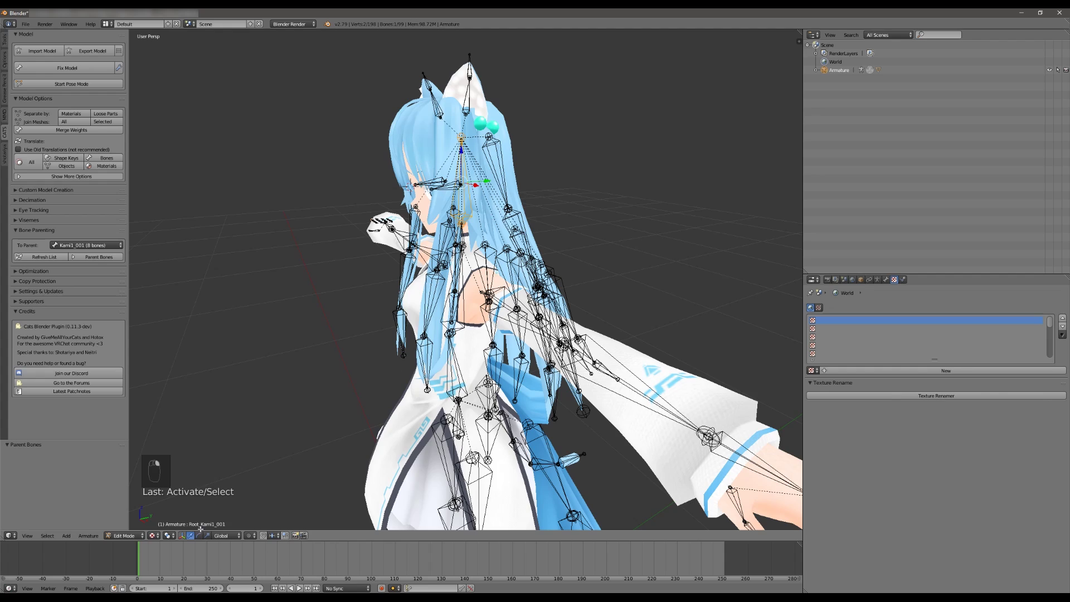
click(816, 70)
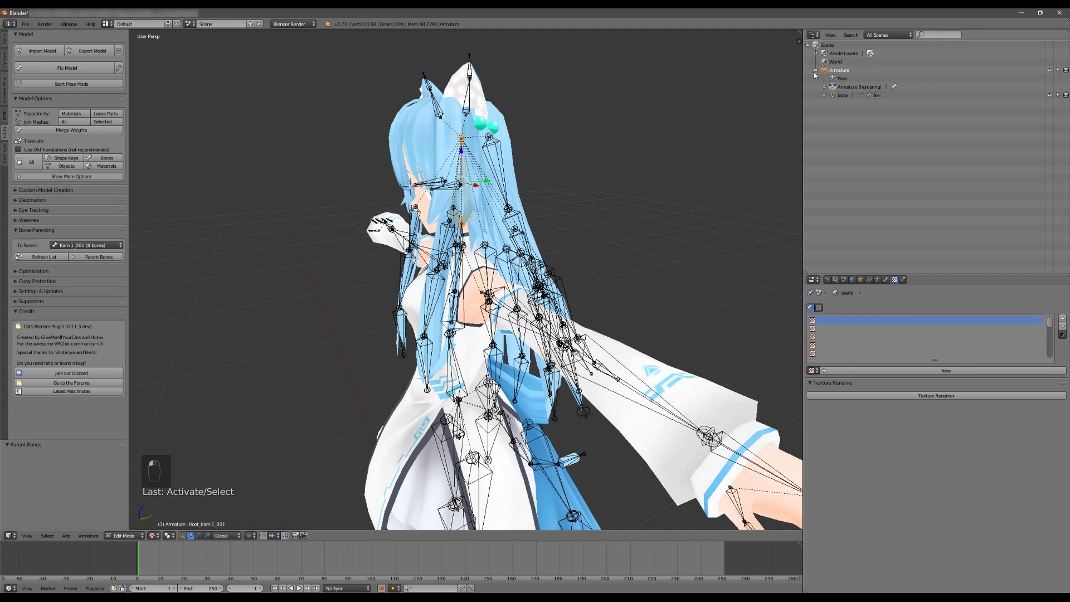
click(824, 87)
click(833, 96)
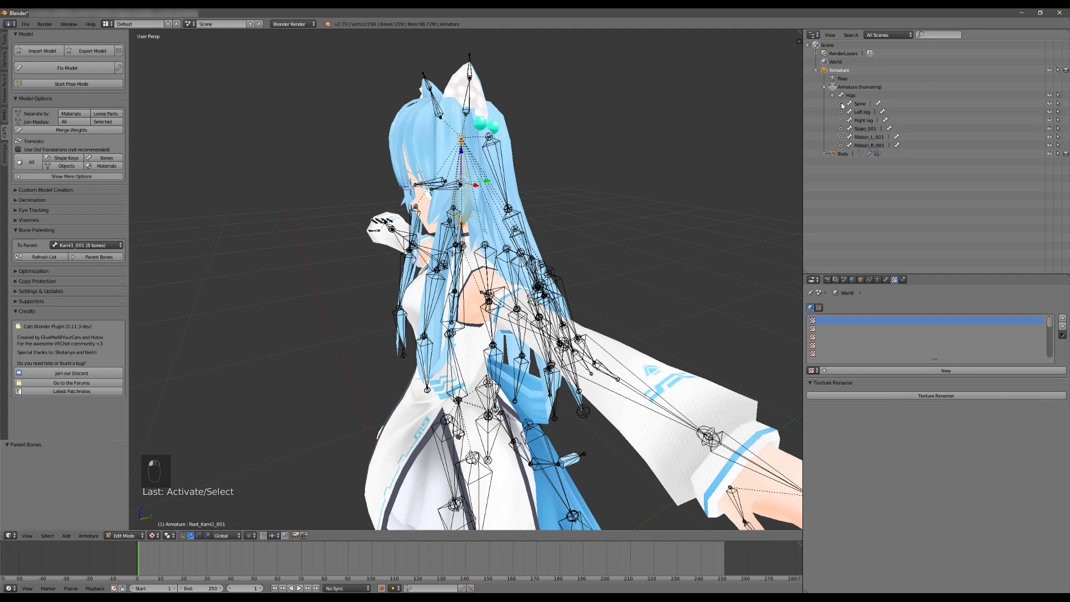
click(841, 104)
click(850, 112)
click(858, 121)
click(867, 129)
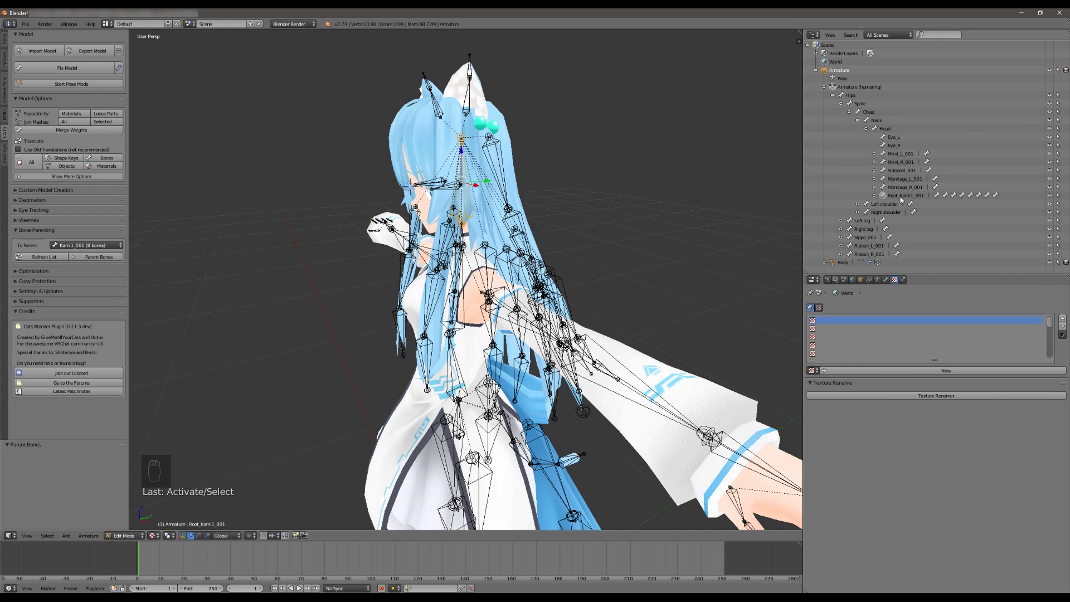
- Undo three steps and make Root_Kami1_001 active to list its Kami bones
key(ctrl+z)
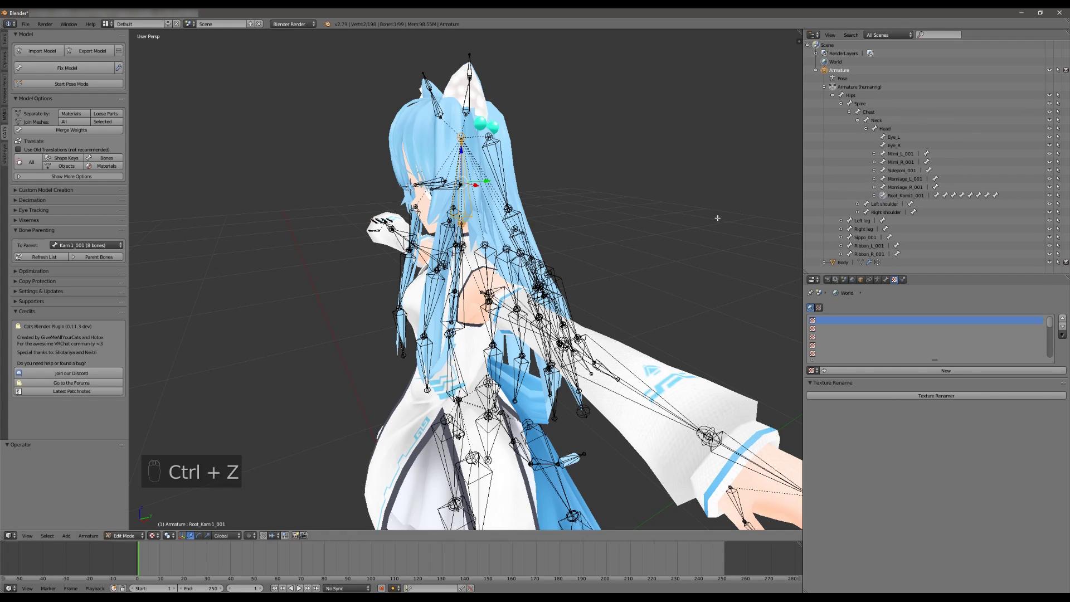
key(ctrl+z)
key(ctrl+z)
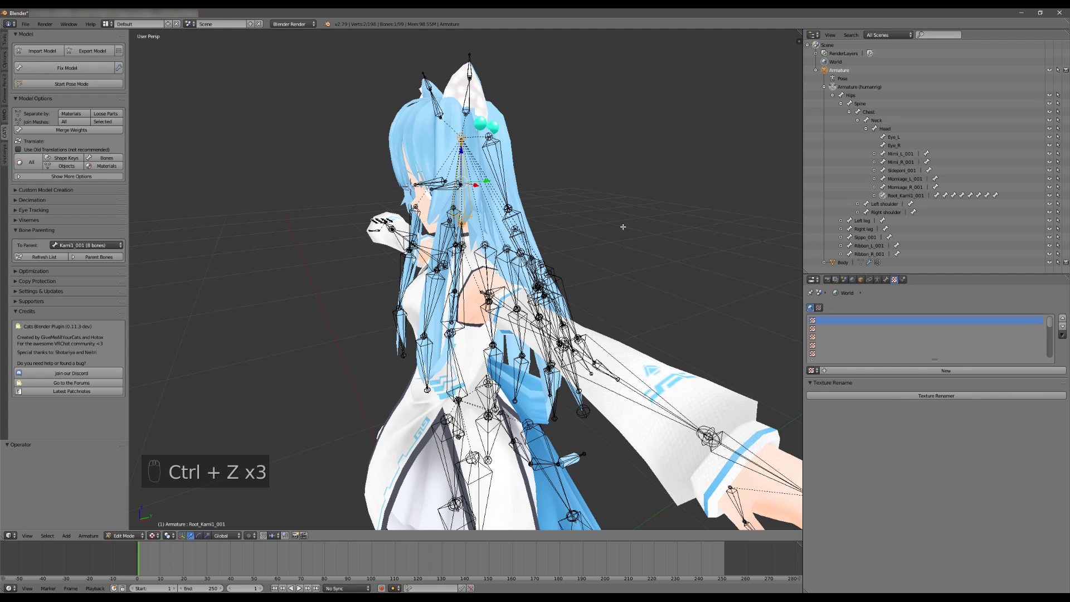
key(ctrl+z)
key(ctrl+z)
key(ctrl+z)
key(ctrl+z)
key(ctrl+z)
key(ctrl+z)
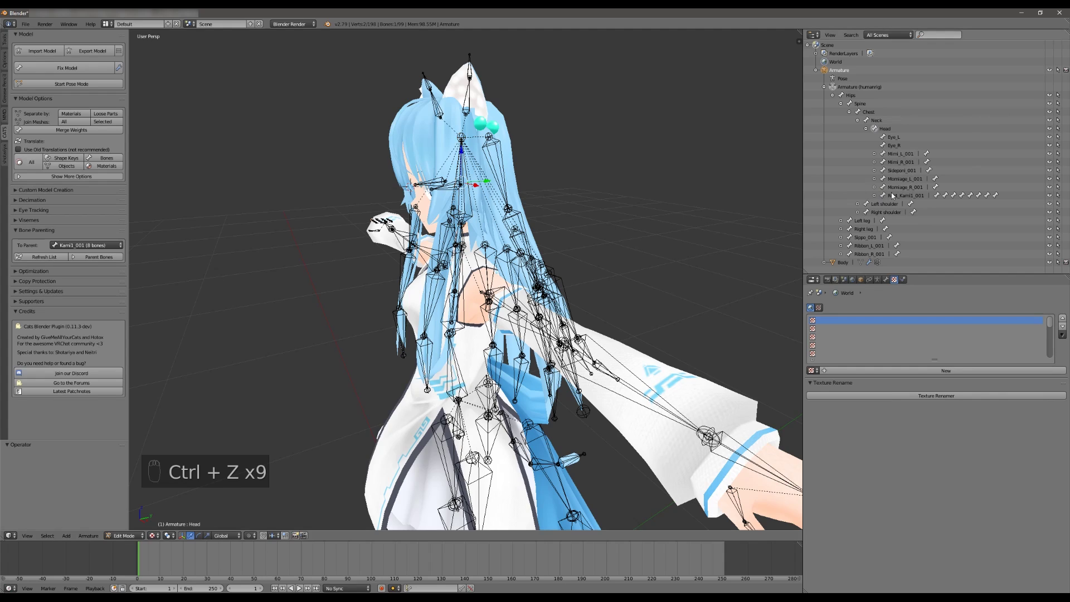
click(906, 195)
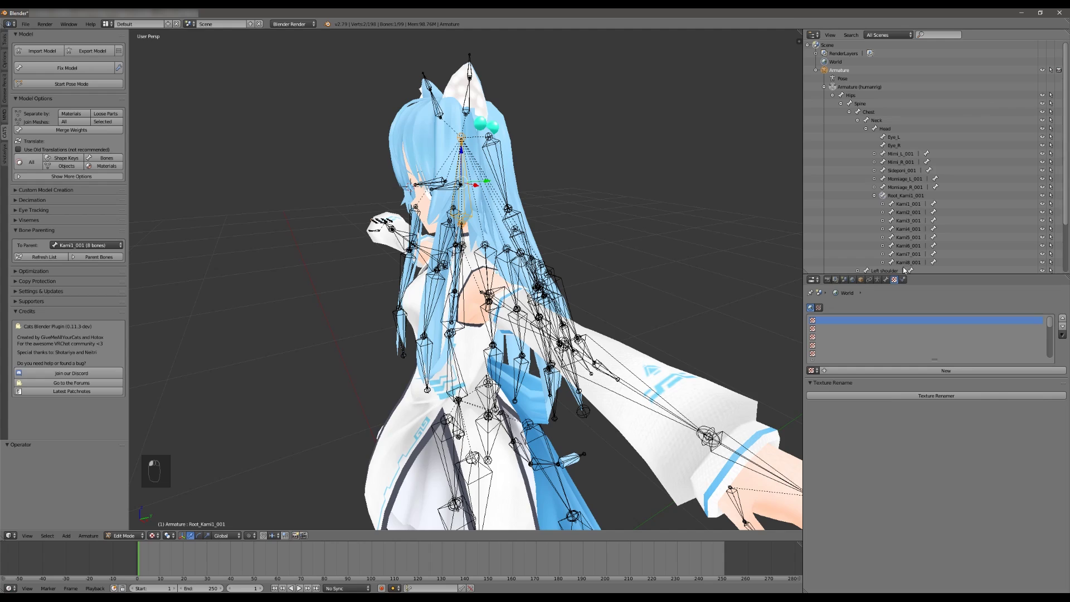
- Select the Mimi, Sideponi and Momiage head bones with Root_Kami1_001 as the active bone
click(901, 154)
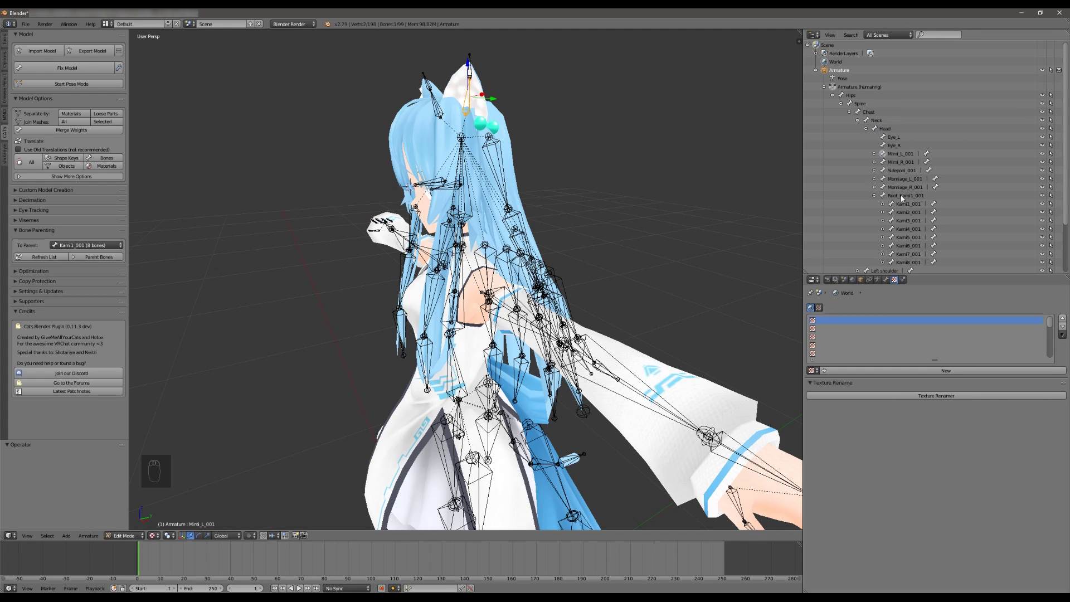
ctrl+click(901, 162)
ctrl+click(900, 171)
ctrl+click(898, 179)
ctrl+click(898, 188)
ctrl+click(904, 196)
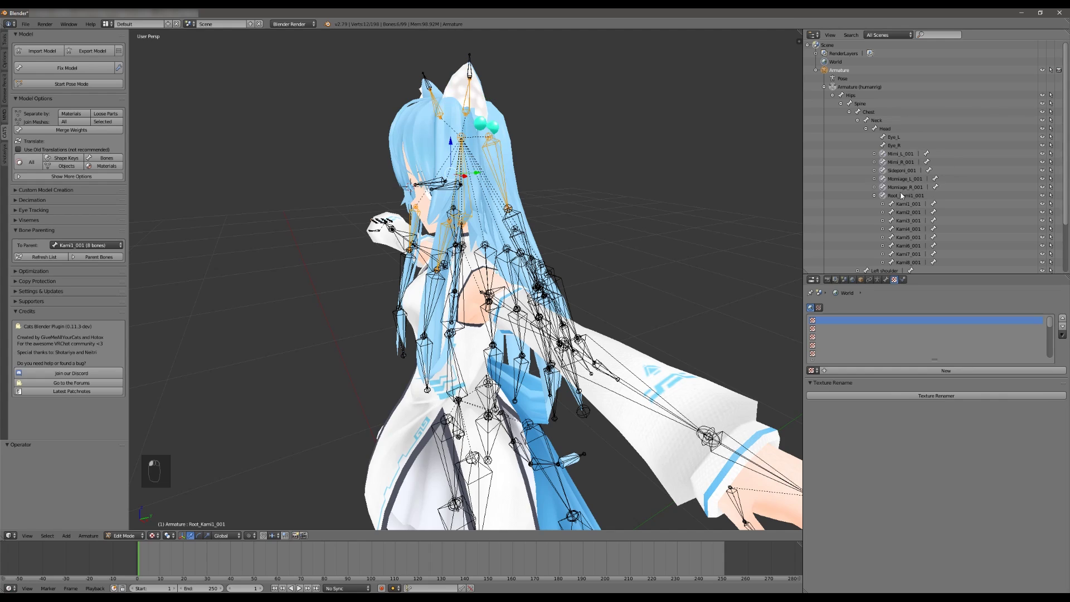
ctrl+click(901, 196)
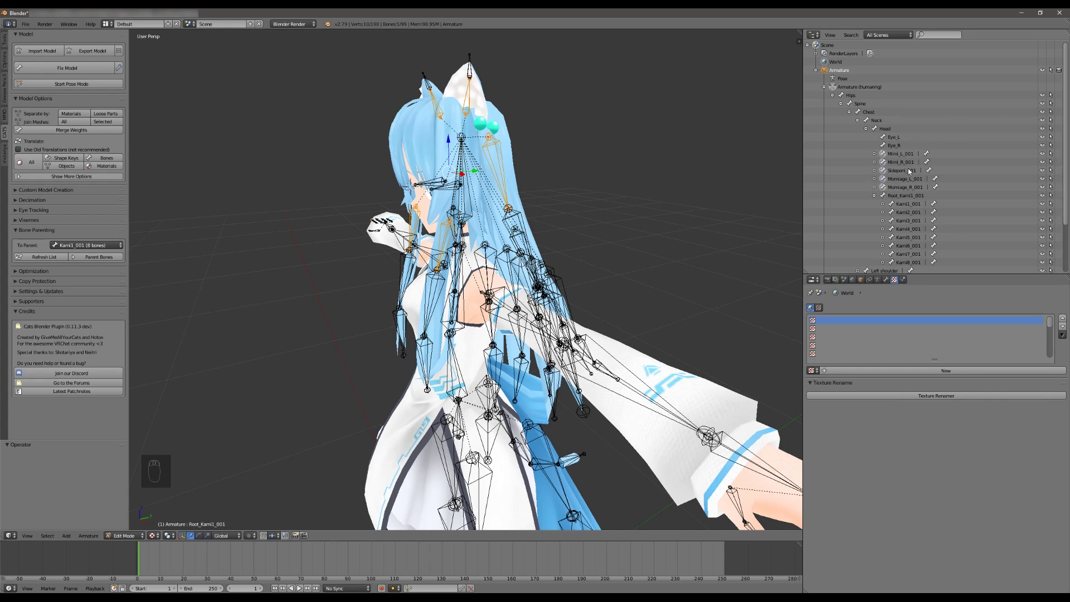
ctrl+click(899, 195)
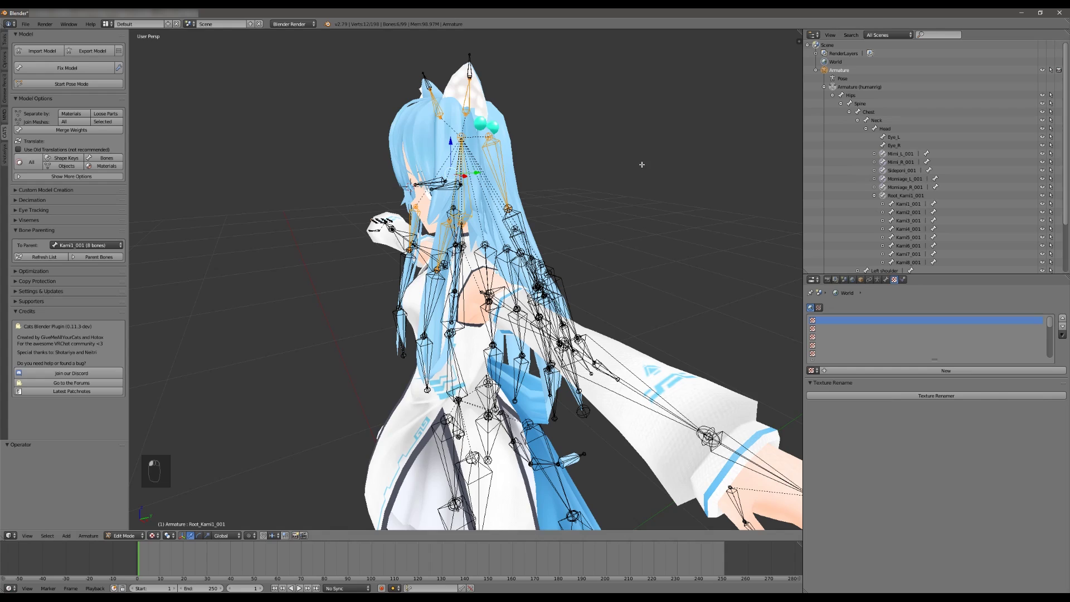
- Parent them to Root_Kami1_001 with Keep Offset and collapse the Bone Parenting panel
key(ctrl+p)
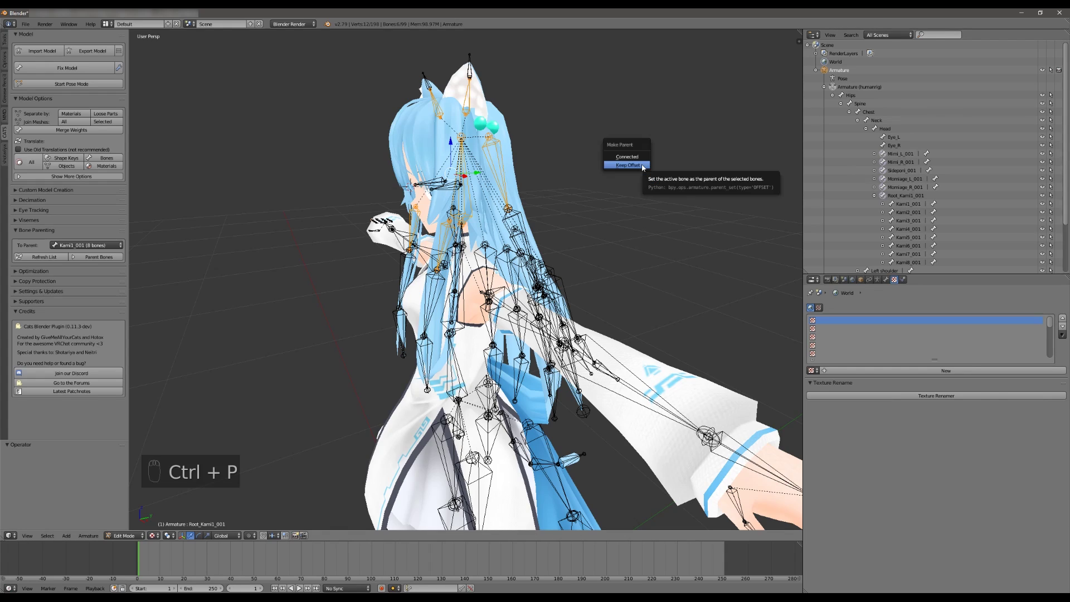
click(635, 165)
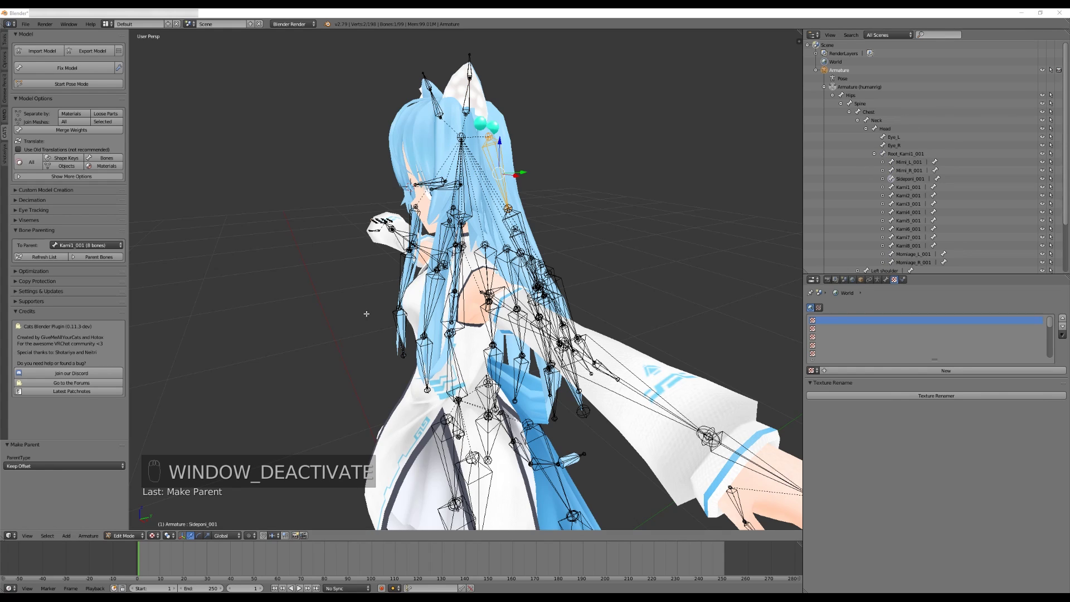
middle_drag(367, 314, 312, 306)
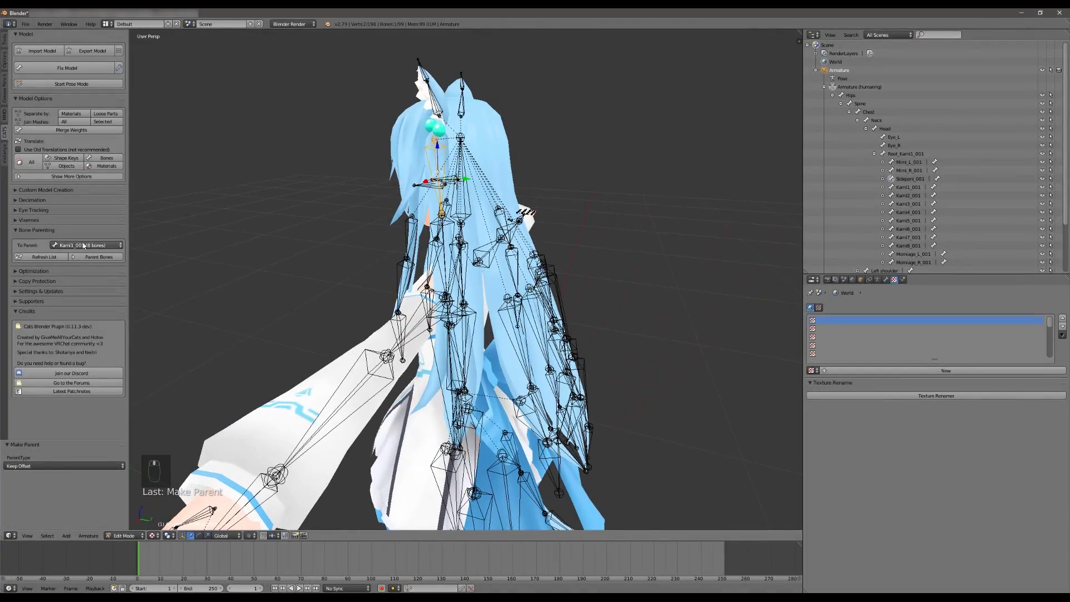
click(47, 230)
middle_drag(240, 262, 286, 196)
- Choose Kami1_001 (8 bones) as the To Merge group in CATS Bone Merging
click(35, 240)
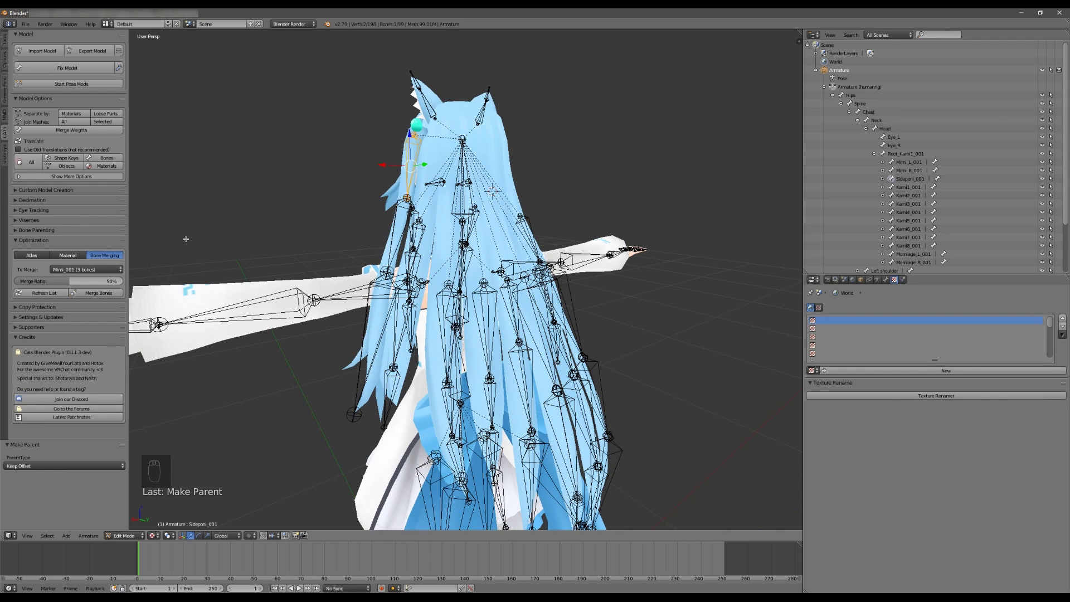
middle_drag(184, 236, 168, 241)
middle_drag(240, 259, 261, 263)
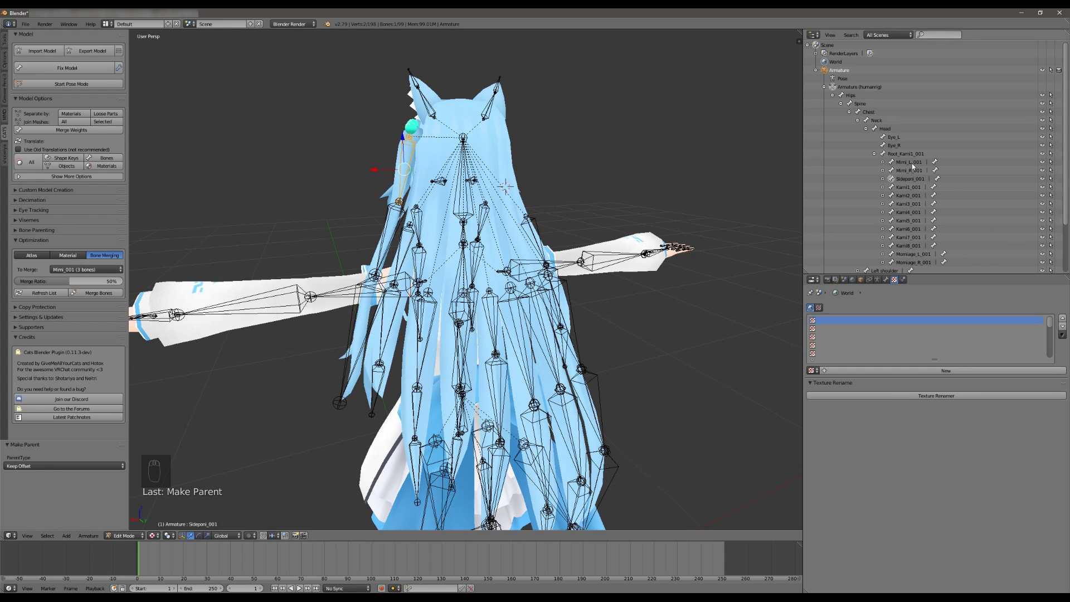
click(88, 272)
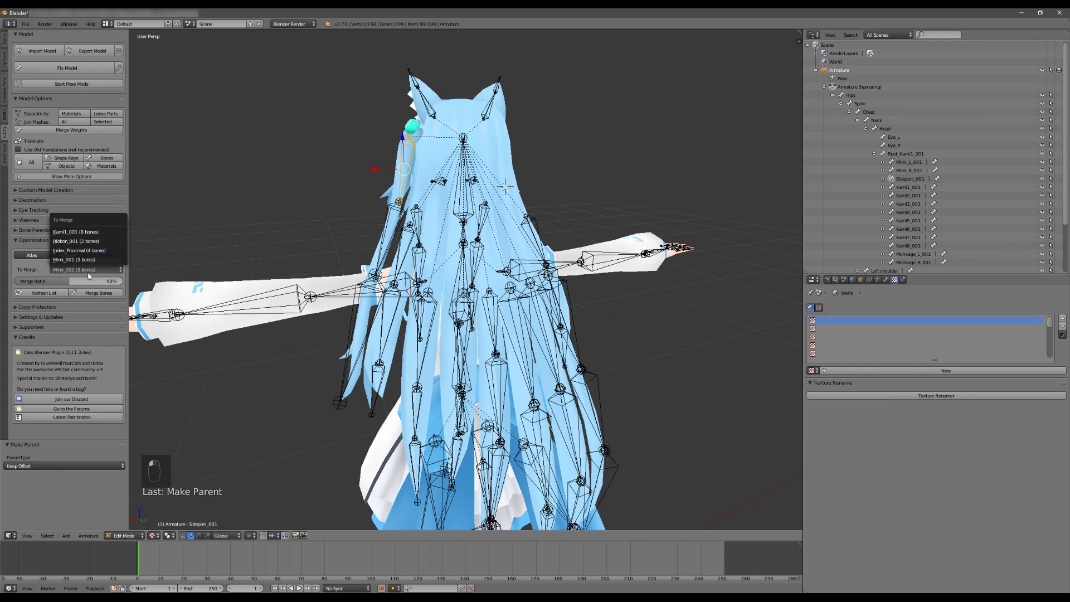
click(88, 232)
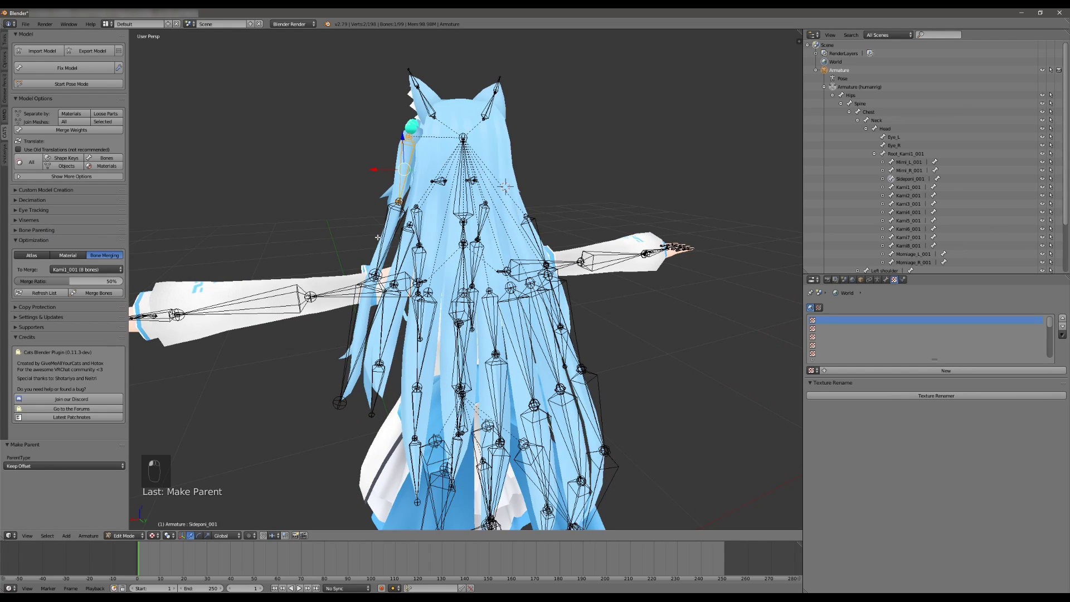
click(88, 271)
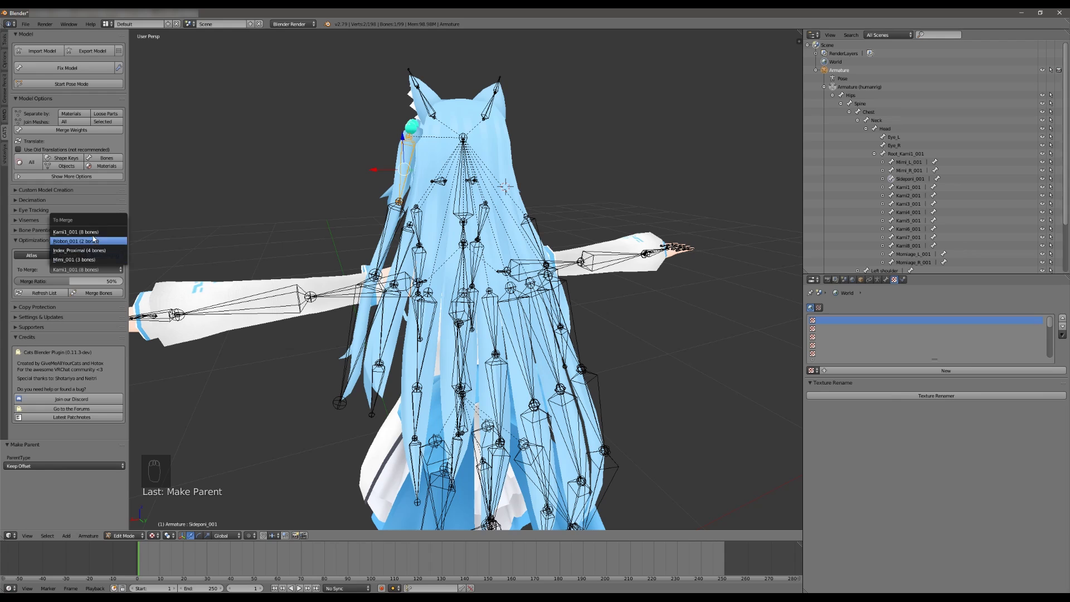
- Inspect the hair chain from behind and leave the Merge Ratio at 50%
middle_drag(267, 282, 355, 282)
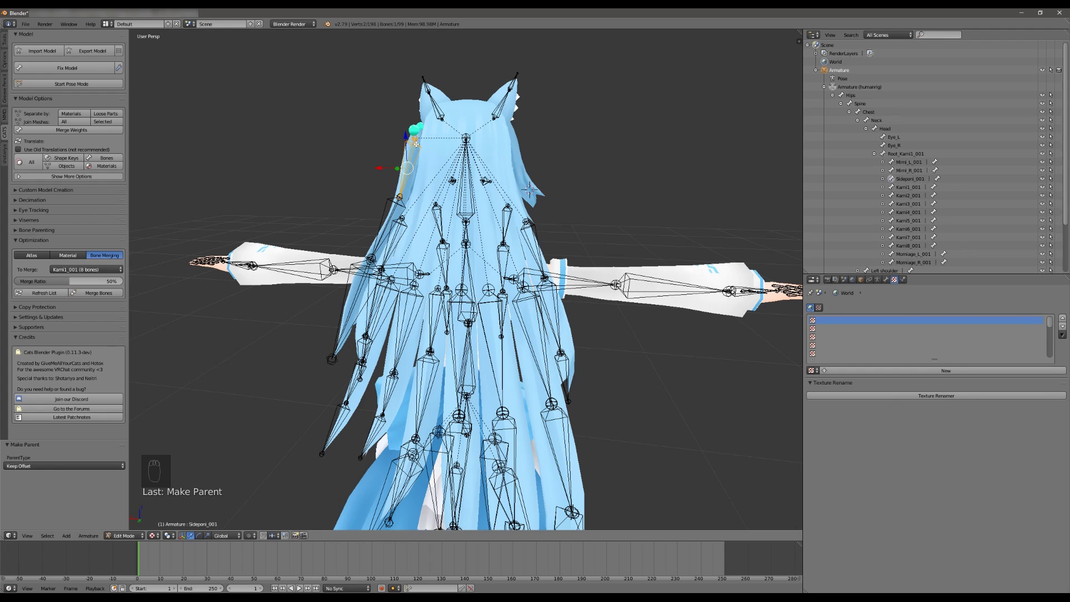
middle_drag(336, 219, 363, 225)
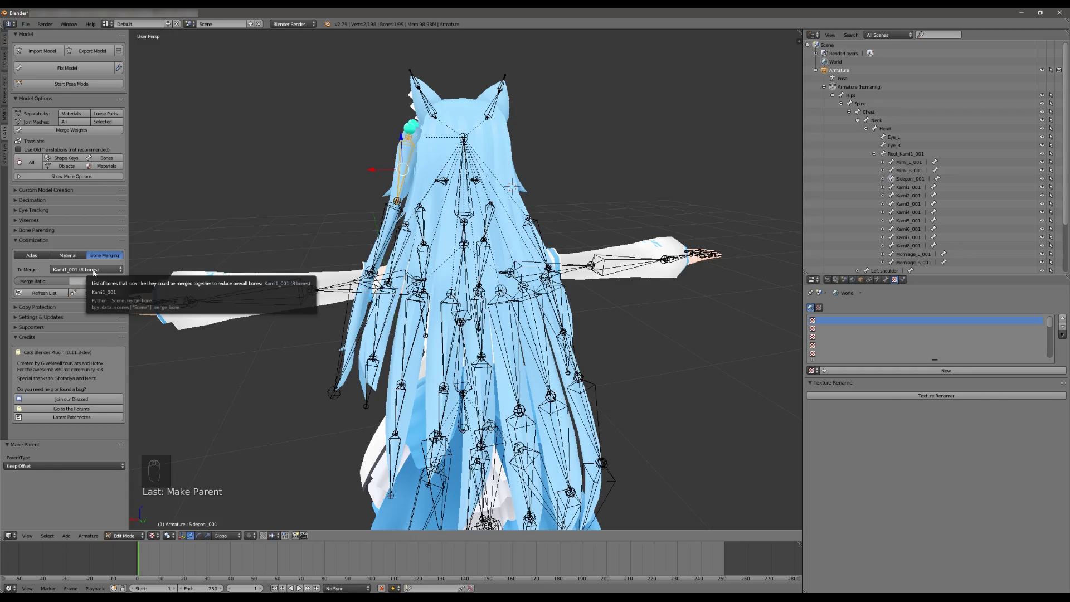
middle_drag(176, 234, 209, 232)
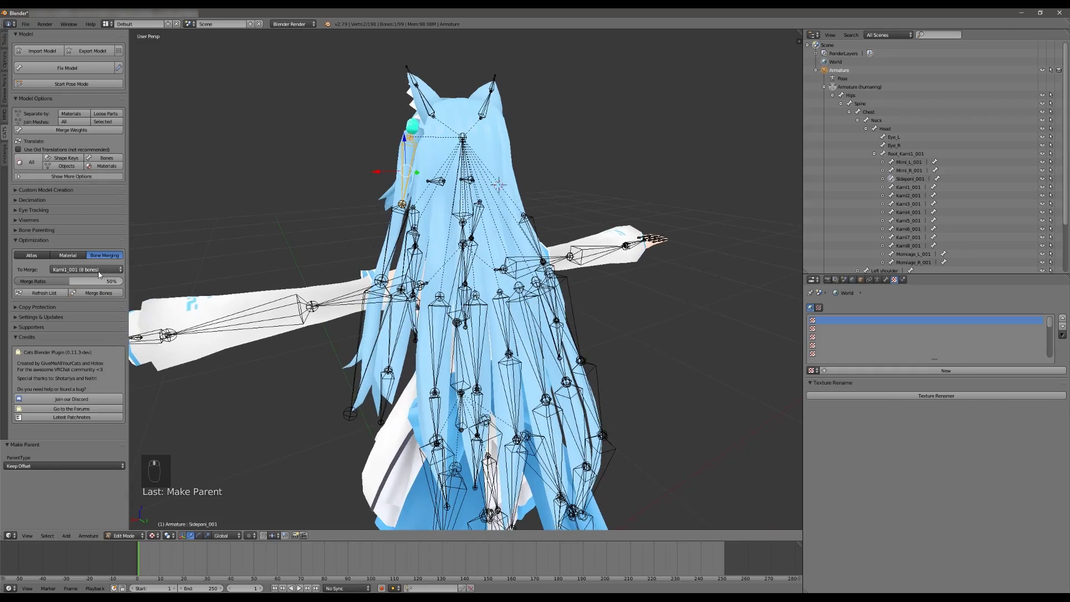
middle_drag(377, 209, 345, 222)
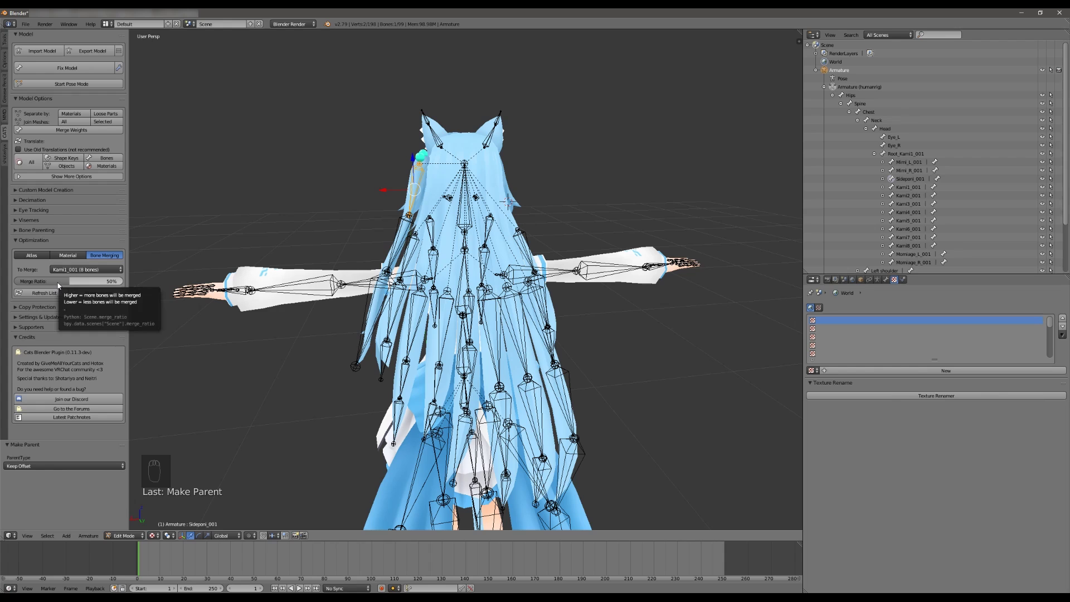
drag(58, 285, 59, 281)
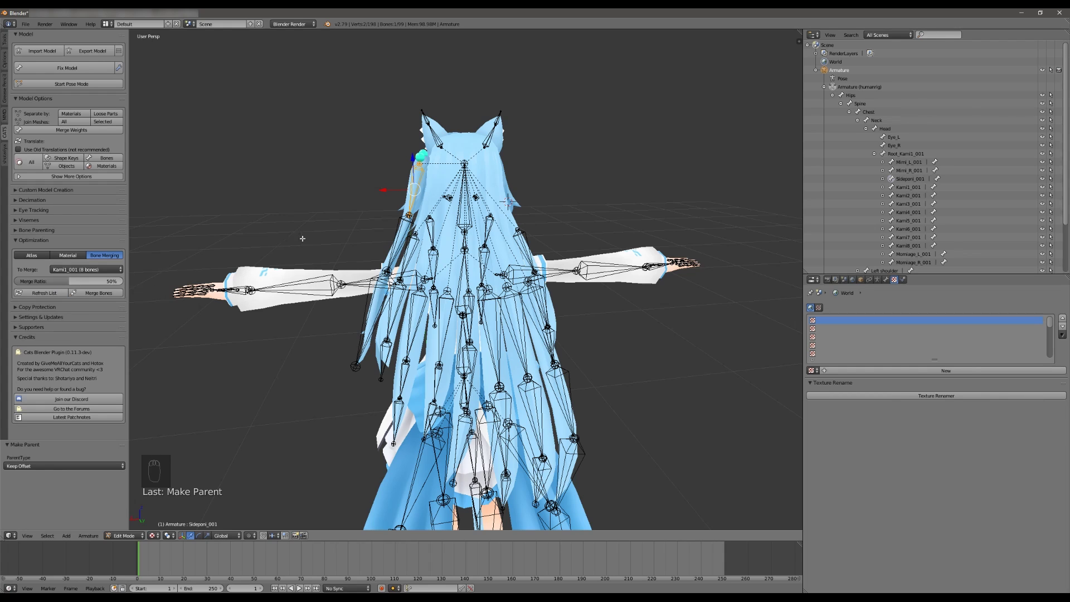
middle_drag(301, 237, 439, 277)
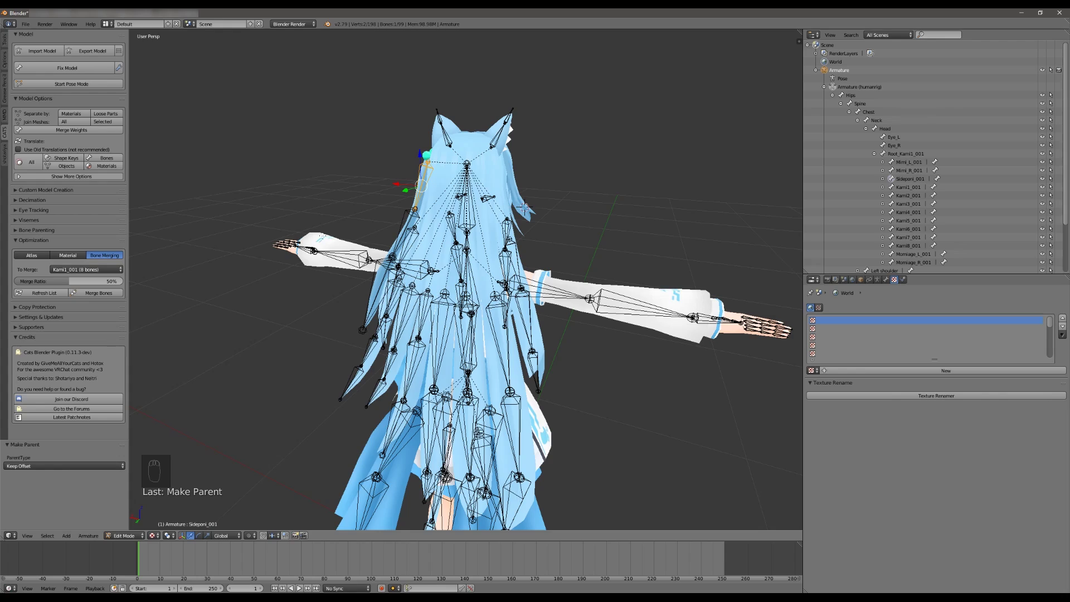
middle_drag(337, 234, 366, 244)
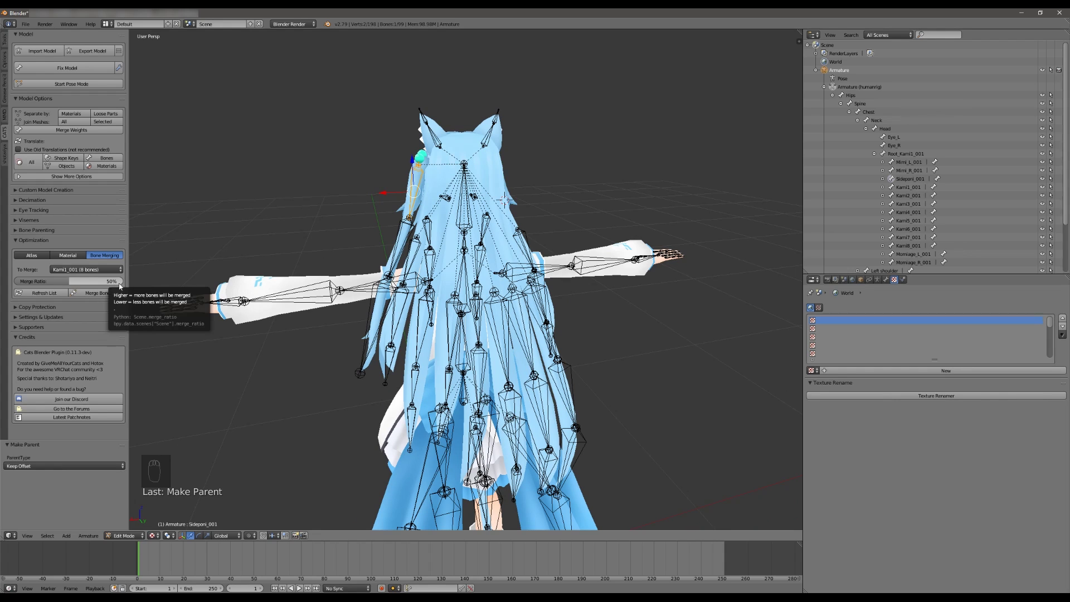
middle_drag(363, 238, 380, 219)
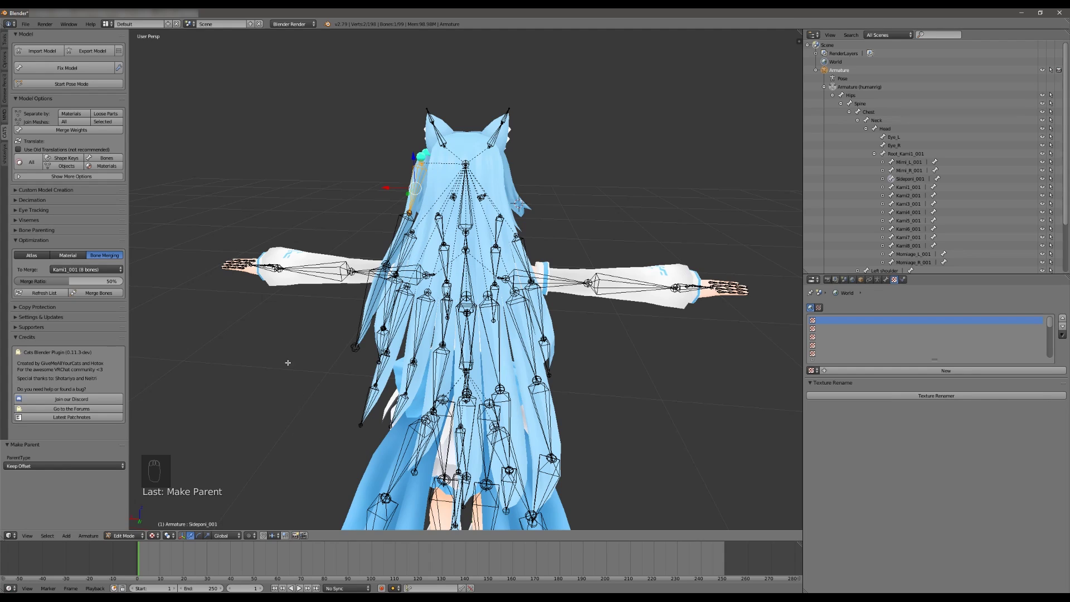
mouse_move(70, 282)
mouse_down()
mouse_move(46, 281)
mouse_move(70, 281)
mouse_up()
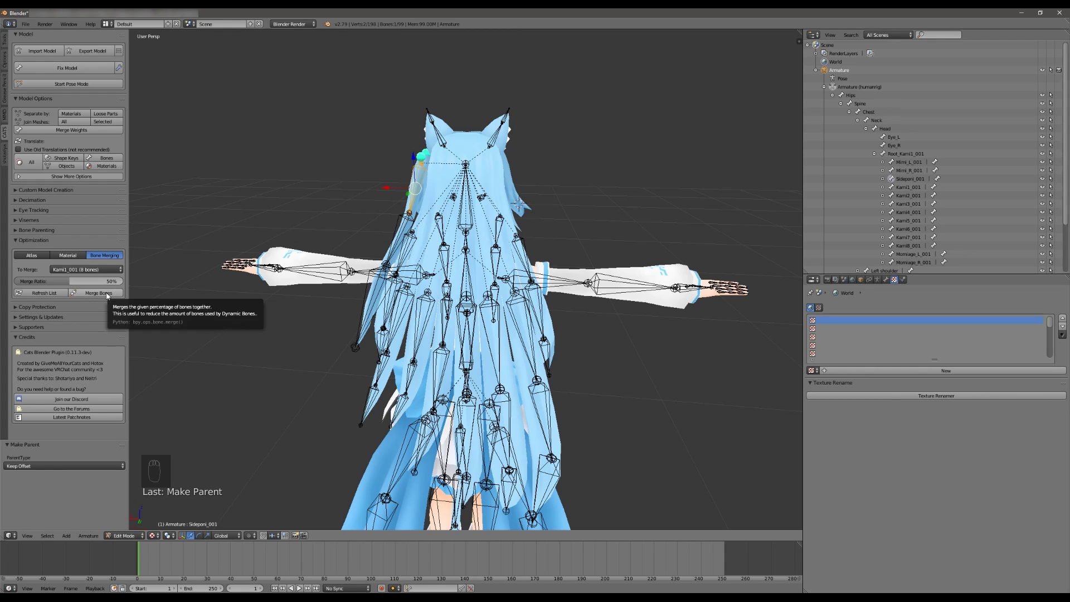
- Merge the Kami1_001 hair chain's bones and select the Body mesh
click(99, 293)
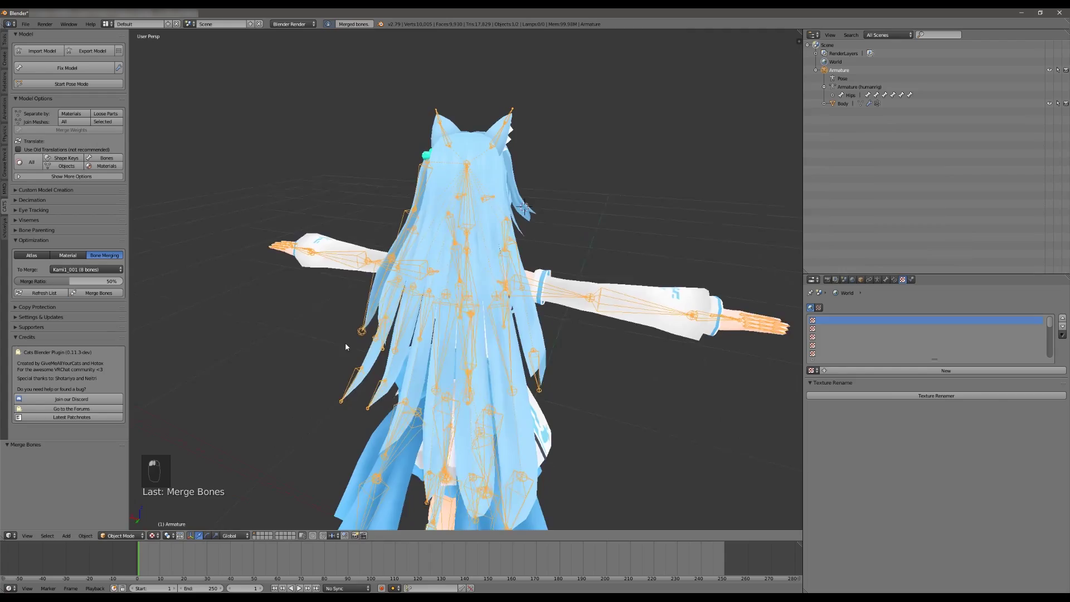
middle_drag(346, 342, 357, 382)
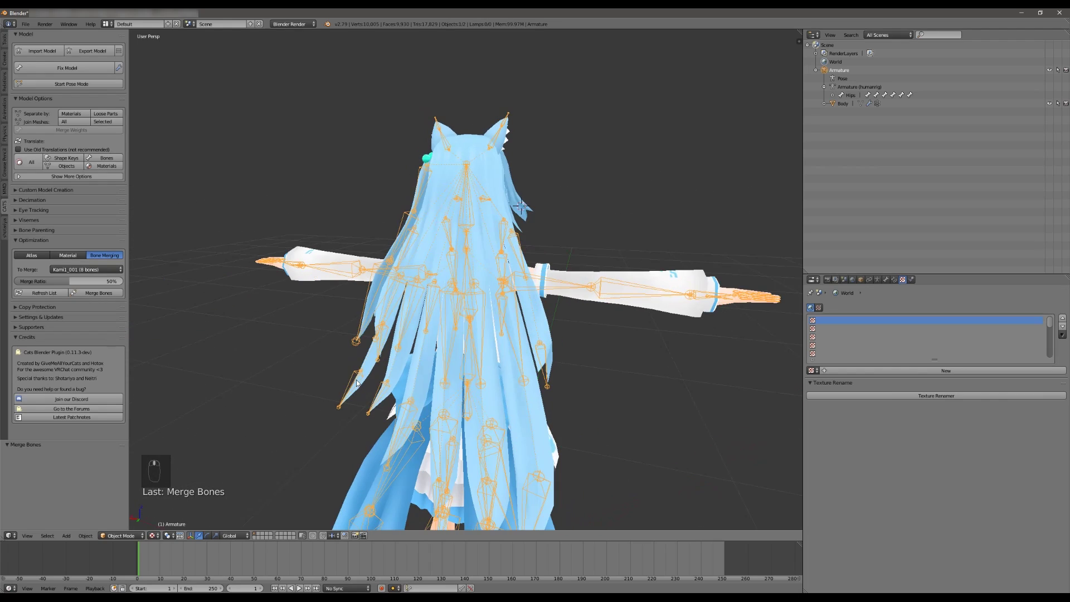
right_click(361, 378)
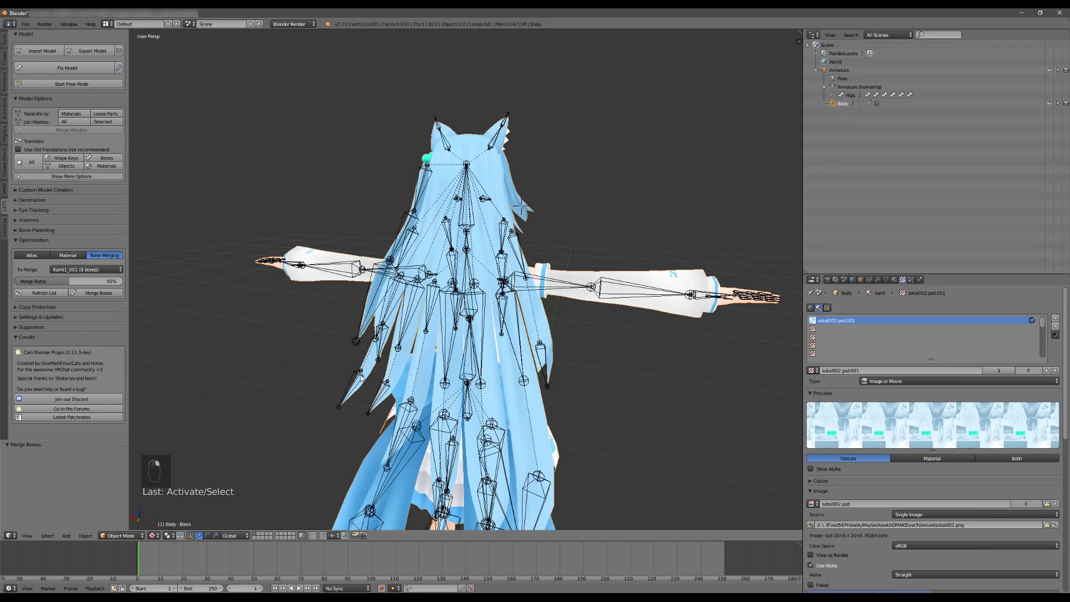
- Test-rotate the Kami3_001 hair bone in Pose Mode, then stop Pose Mode
click(72, 83)
right_click(396, 310)
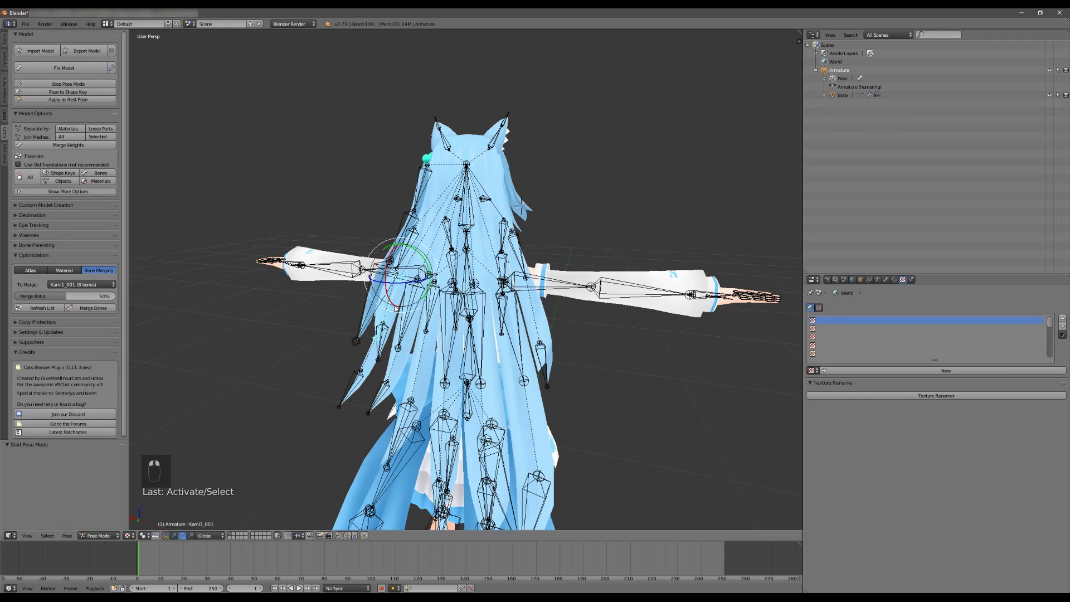
mouse_move(392, 283)
mouse_down()
mouse_move(395, 269)
mouse_move(399, 280)
mouse_up()
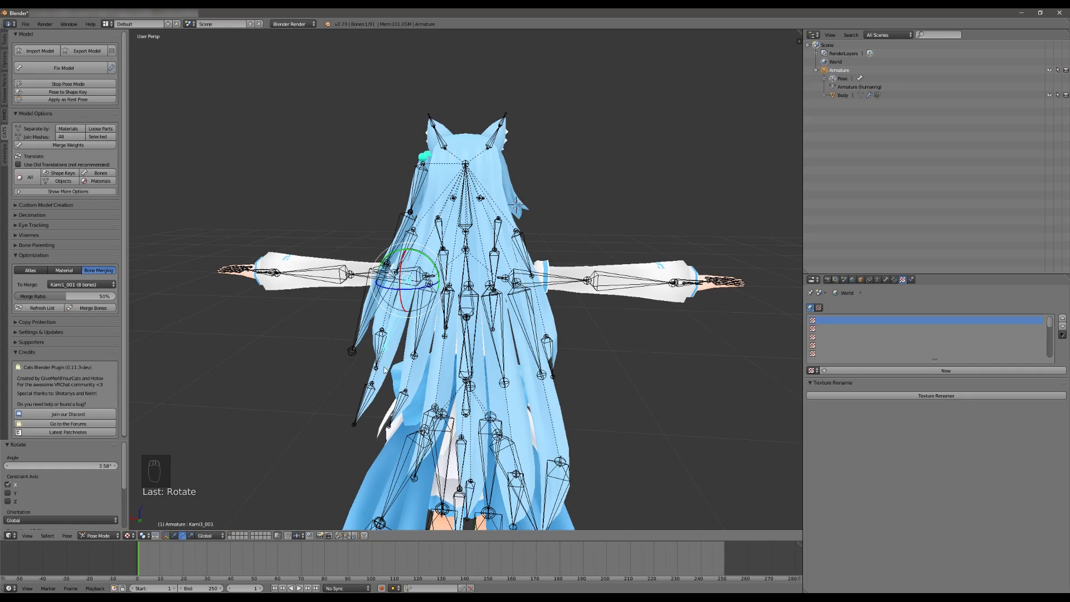
middle_drag(347, 199, 390, 196)
click(83, 84)
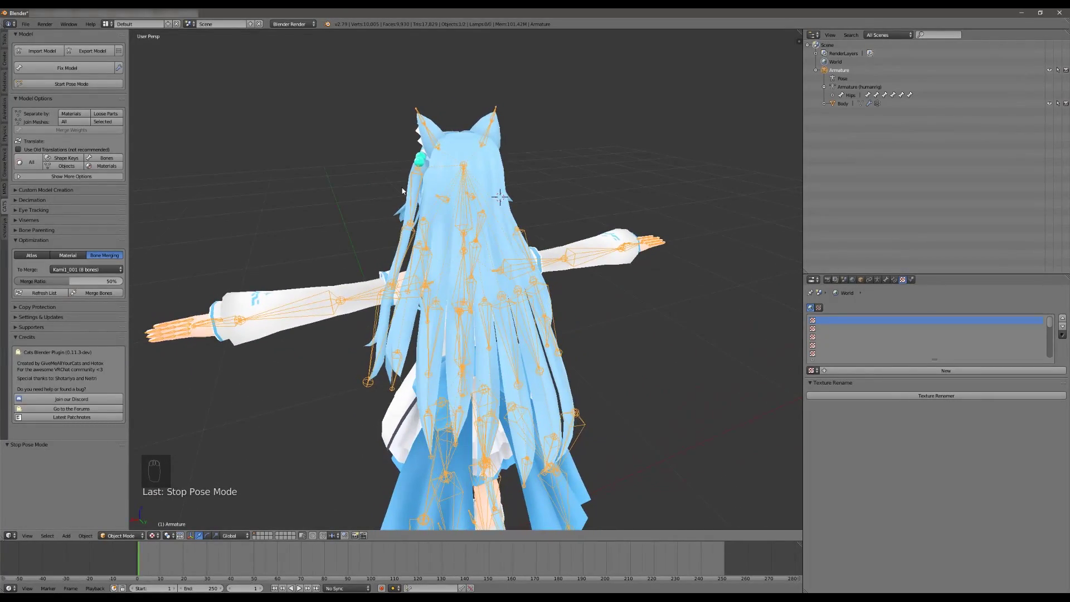
- Merge Sideponi_003's weights into its parent bone in Edit Mode
key(Tab)
right_click(417, 188)
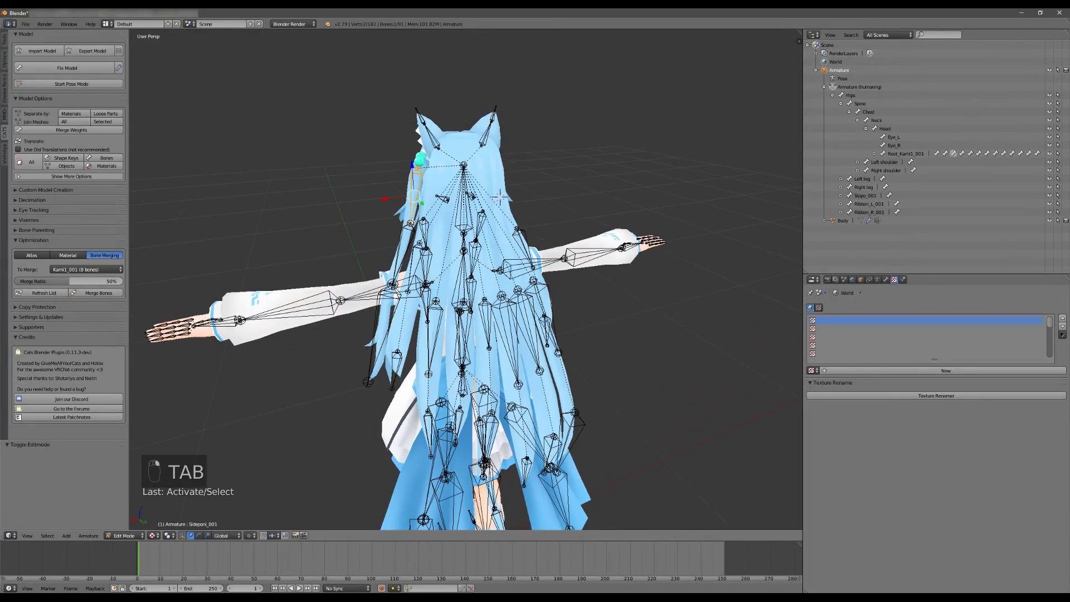
middle_drag(500, 197, 711, 193)
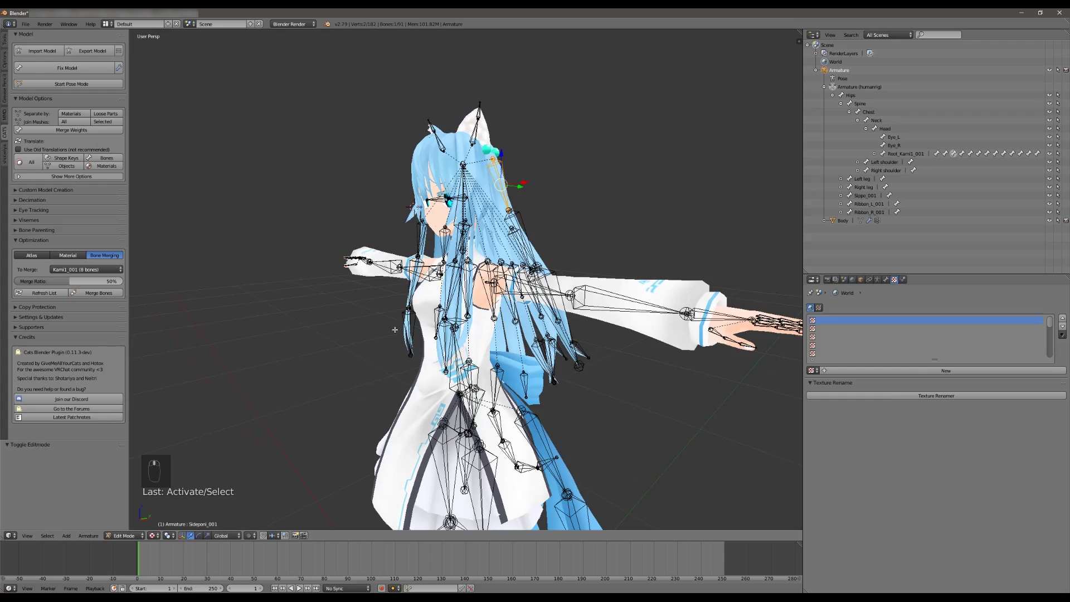
middle_drag(394, 329, 358, 342)
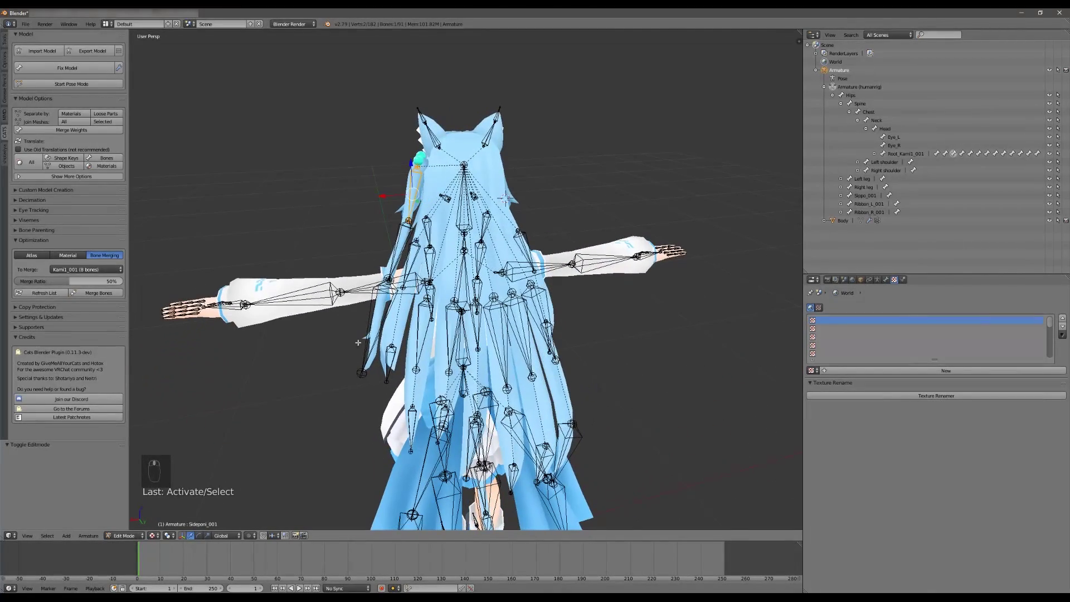
click(83, 241)
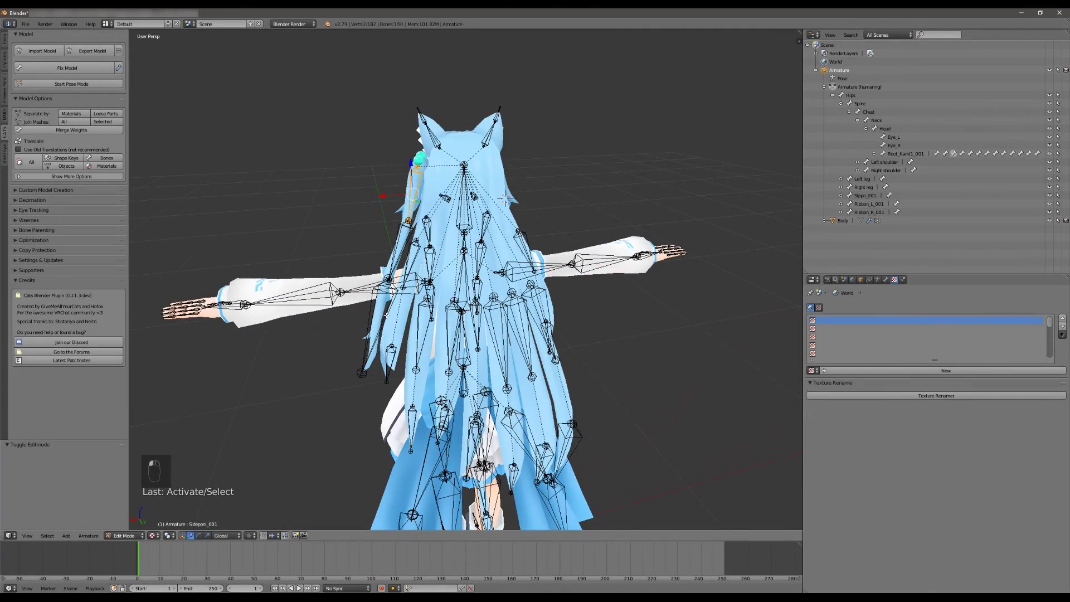
right_click(380, 314)
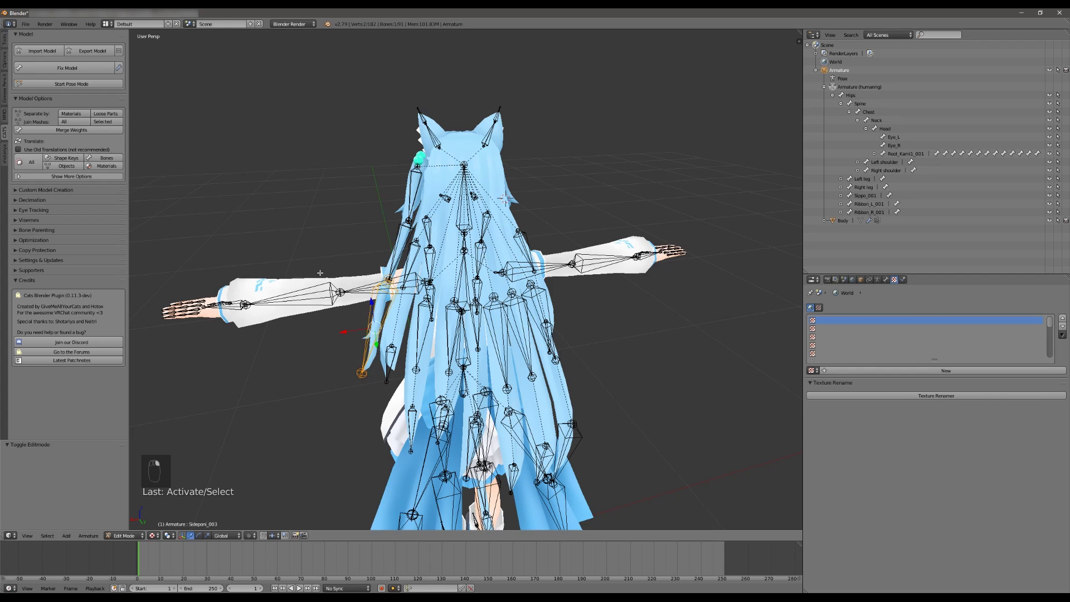
click(67, 133)
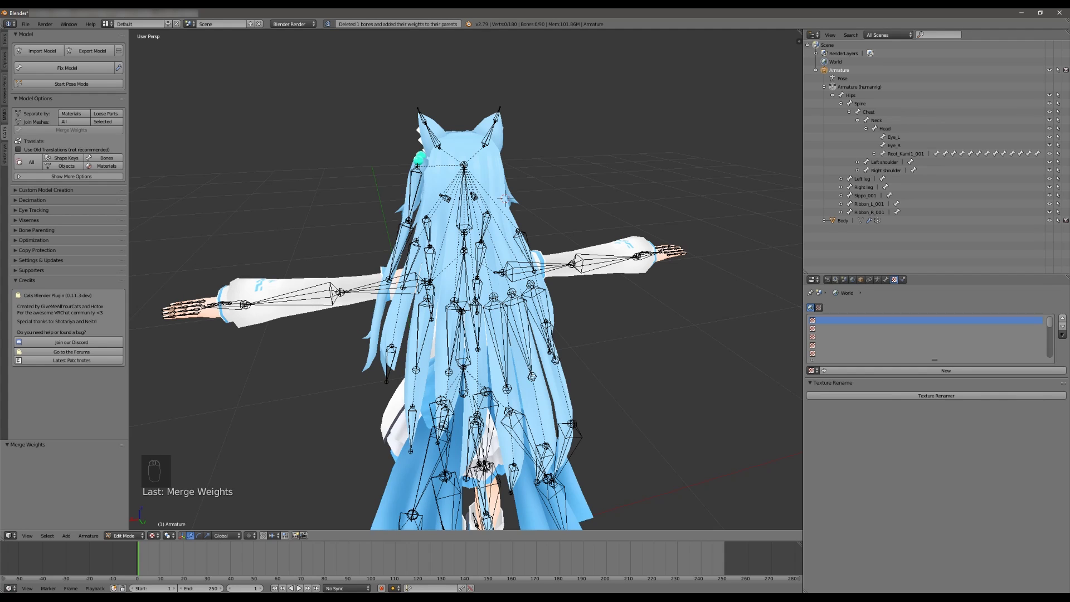
- Select Momiage_R_003 and Momiage_L_003 and merge their weights into their parents
middle_drag(366, 344, 380, 344)
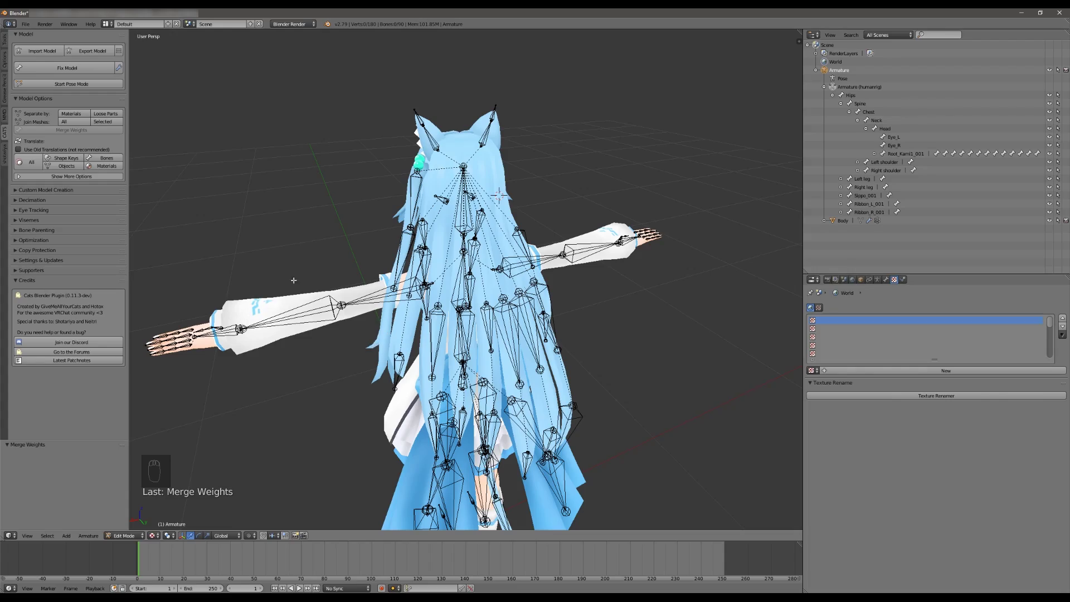
middle_drag(294, 281, 463, 262)
right_click(433, 343)
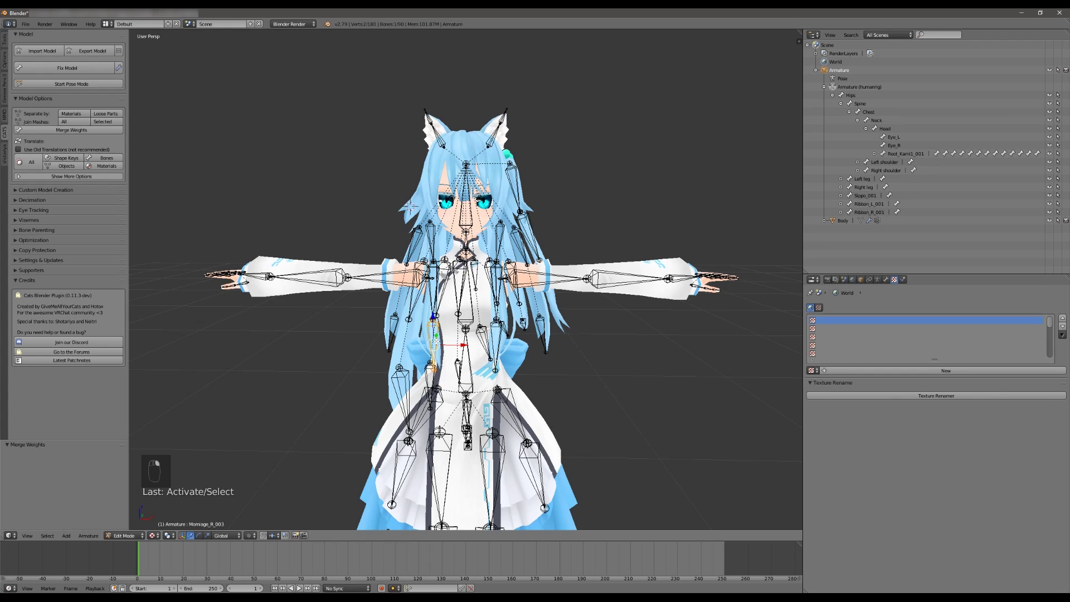
shift+right_click(486, 346)
middle_drag(594, 369, 570, 371)
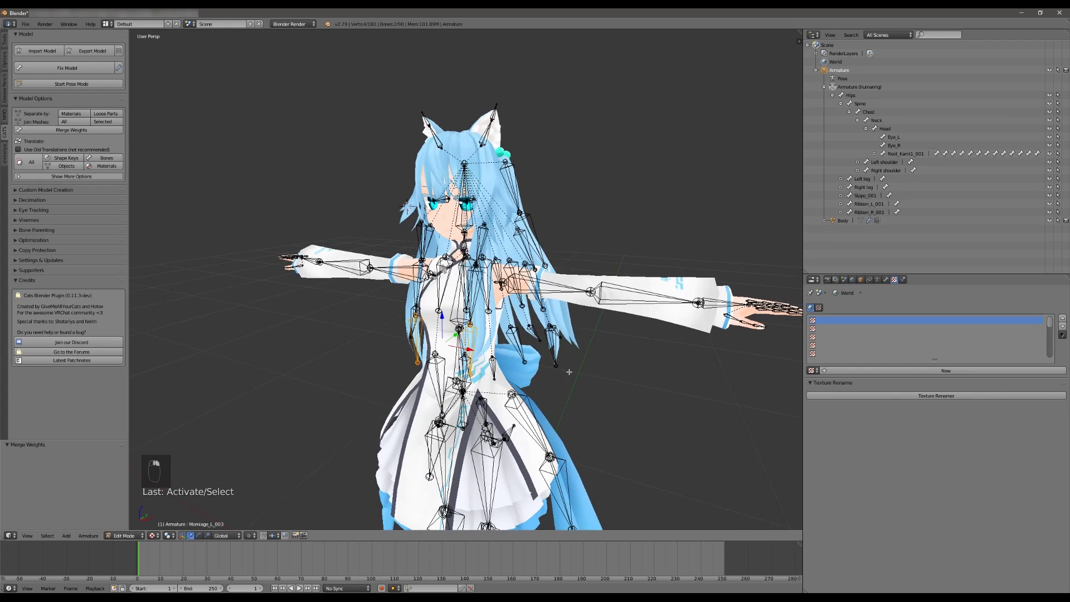
click(74, 131)
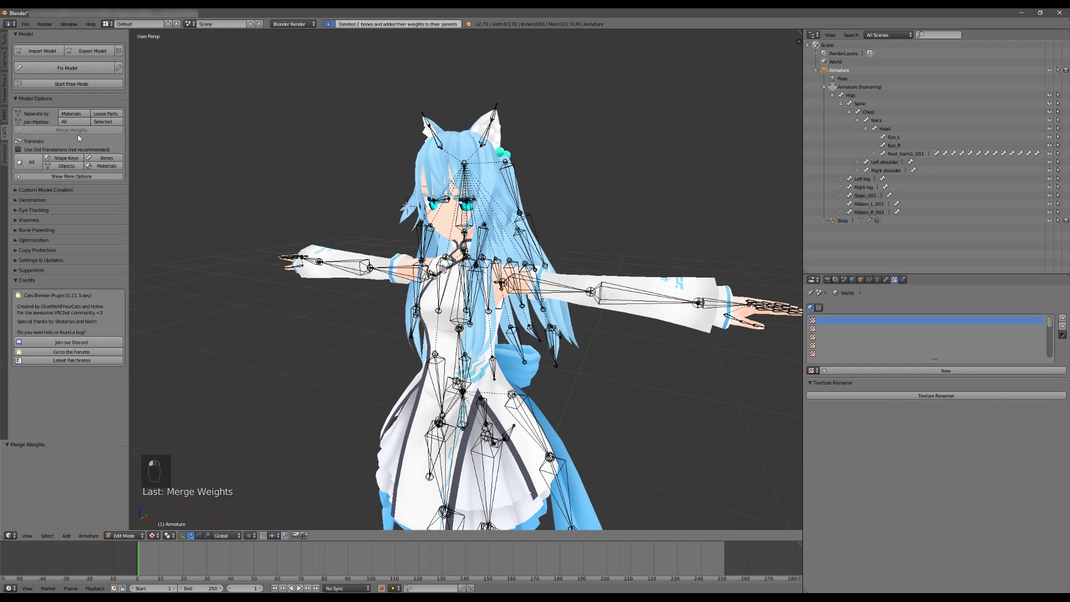
- Select the Root_Kami1_001 hair root and add all its child bones with Select Similar → Children
middle_drag(370, 300, 356, 299)
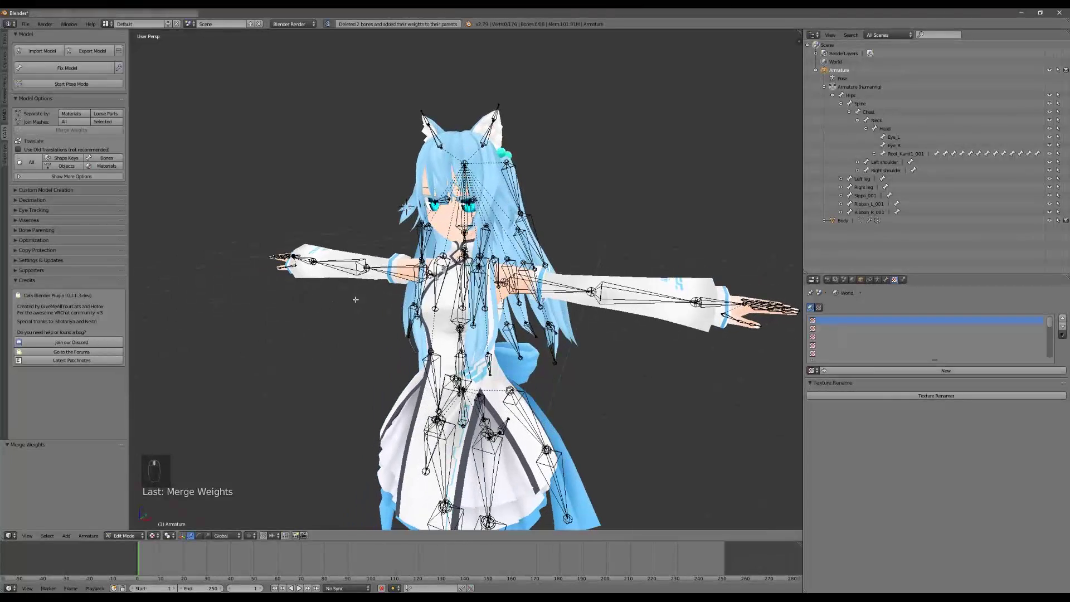
click(899, 154)
middle_drag(689, 179, 692, 137)
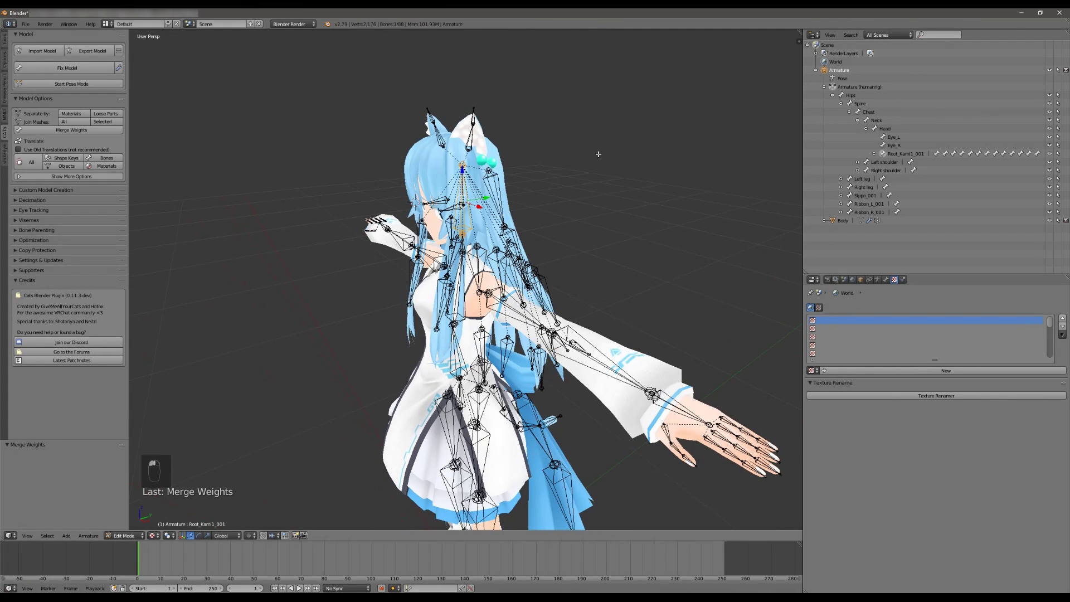
key(shift+g)
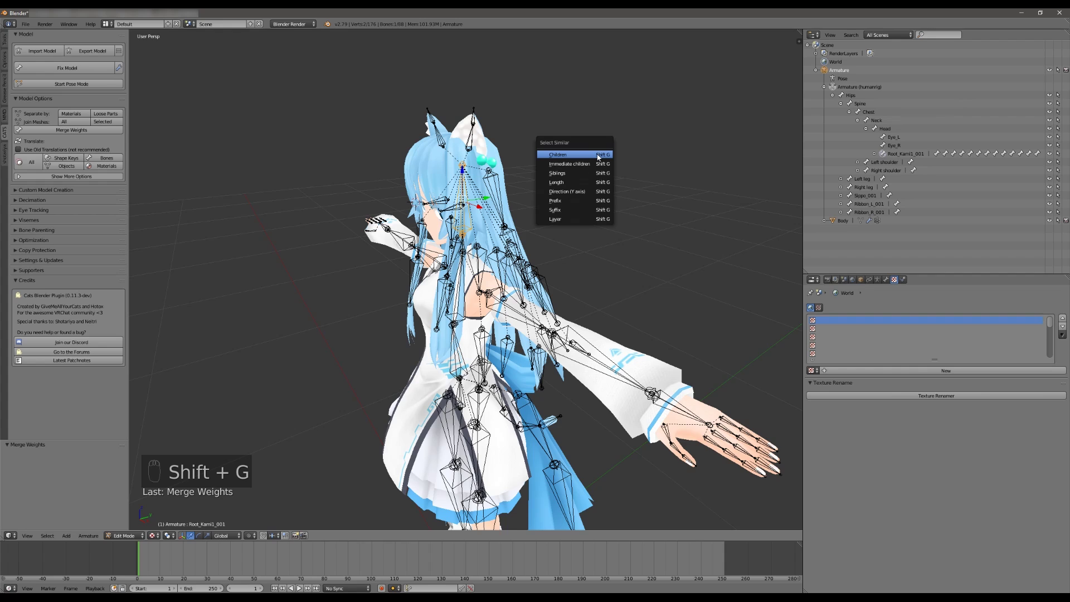
click(595, 155)
- Expand Root_Kami1_001 in the Outliner to list its child hair bones
middle_drag(664, 172, 602, 184)
shift+right_click(457, 228)
middle_drag(457, 228, 474, 228)
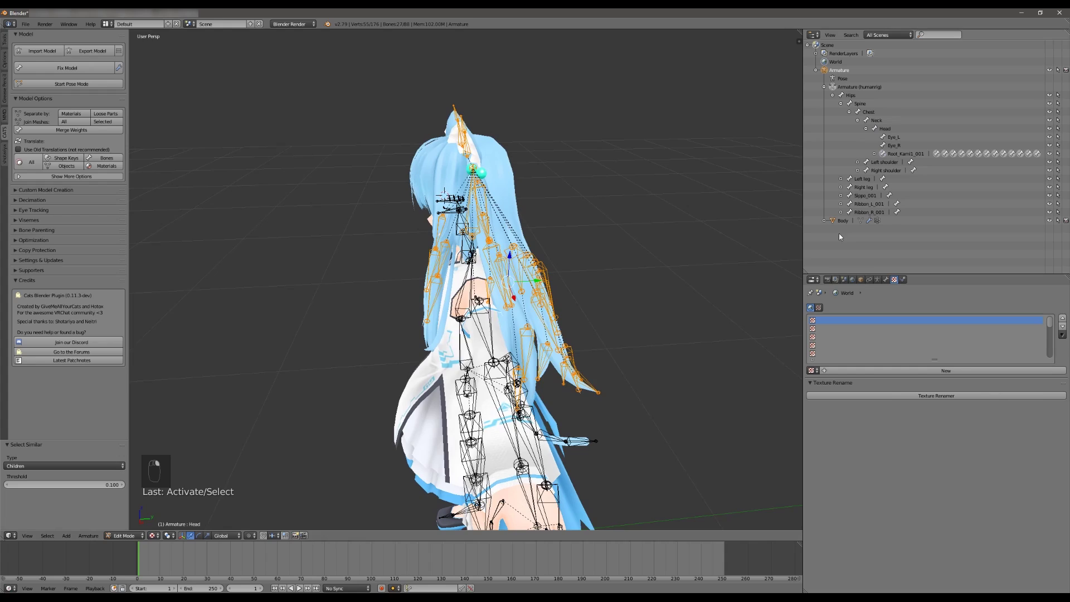
click(875, 154)
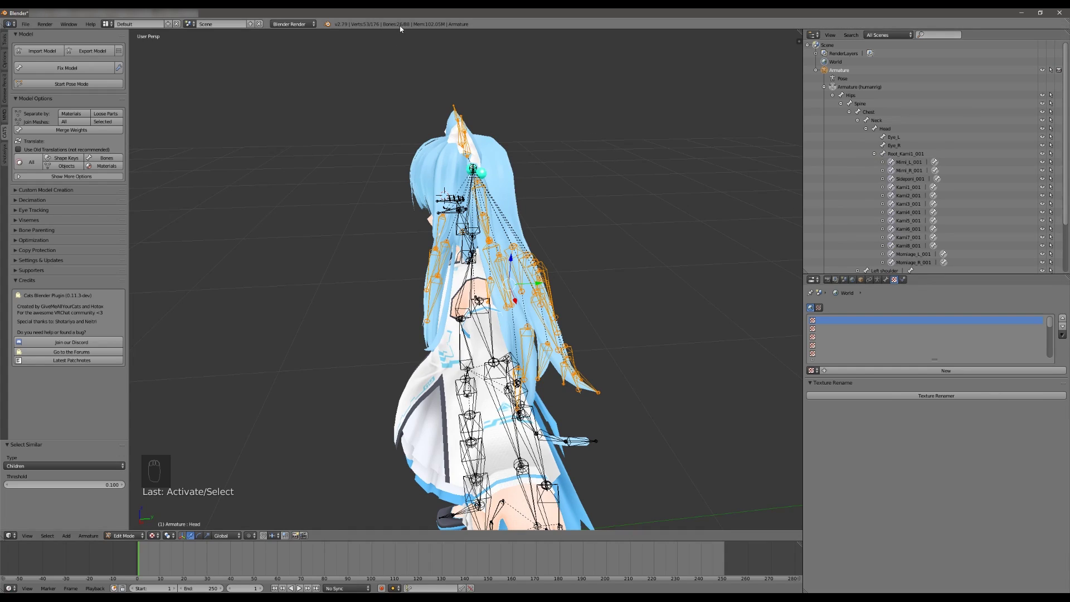
middle_drag(606, 110, 449, 146)
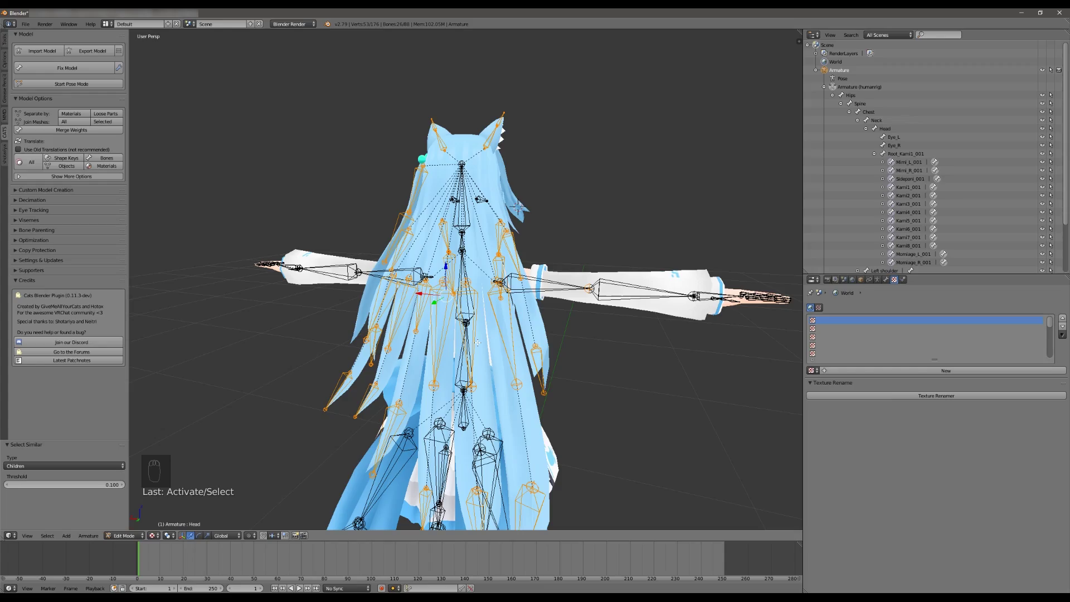
middle_drag(563, 298, 367, 335)
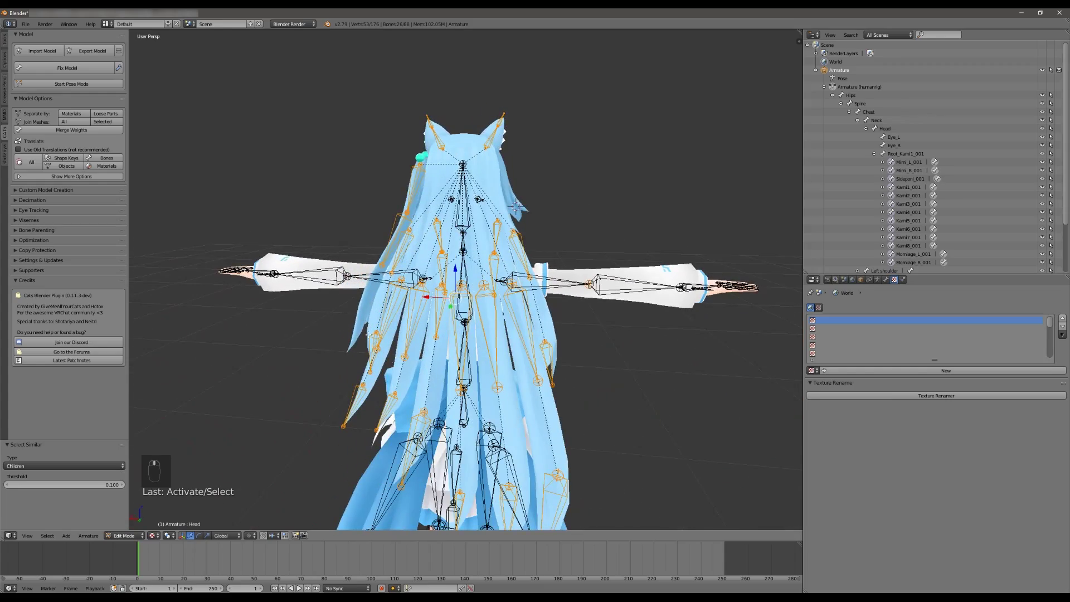
middle_drag(480, 399, 591, 413)
middle_drag(509, 216, 312, 348)
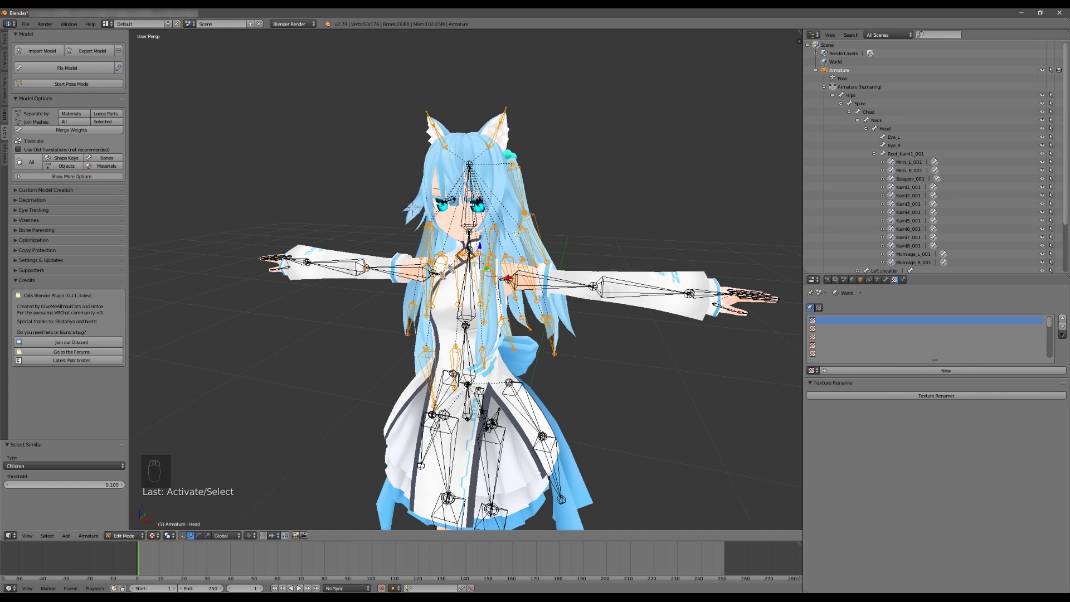
middle_drag(312, 349, 340, 350)
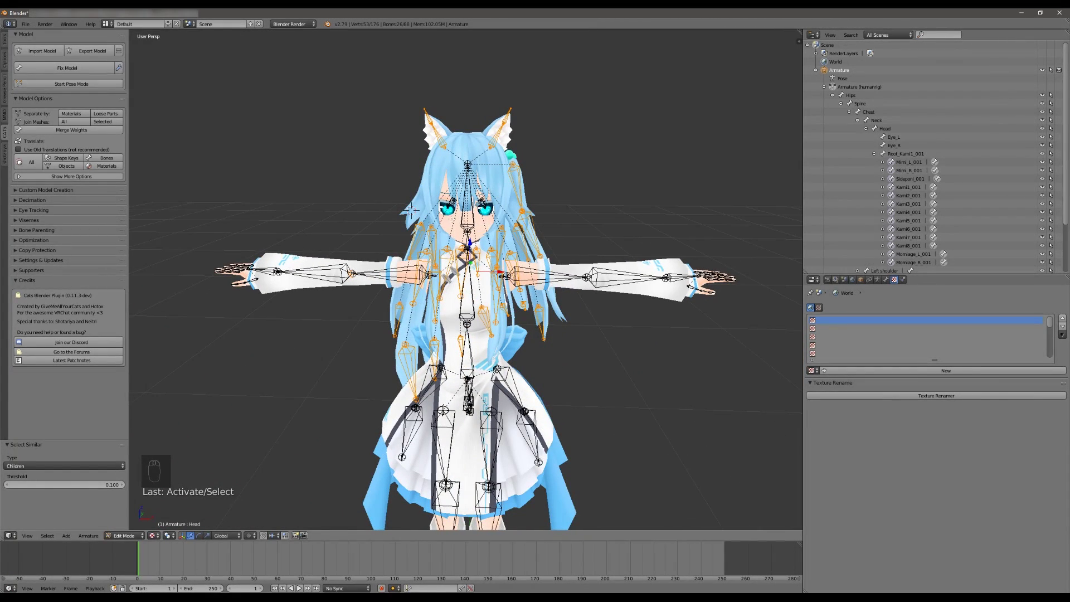
middle_drag(340, 350, 411, 240)
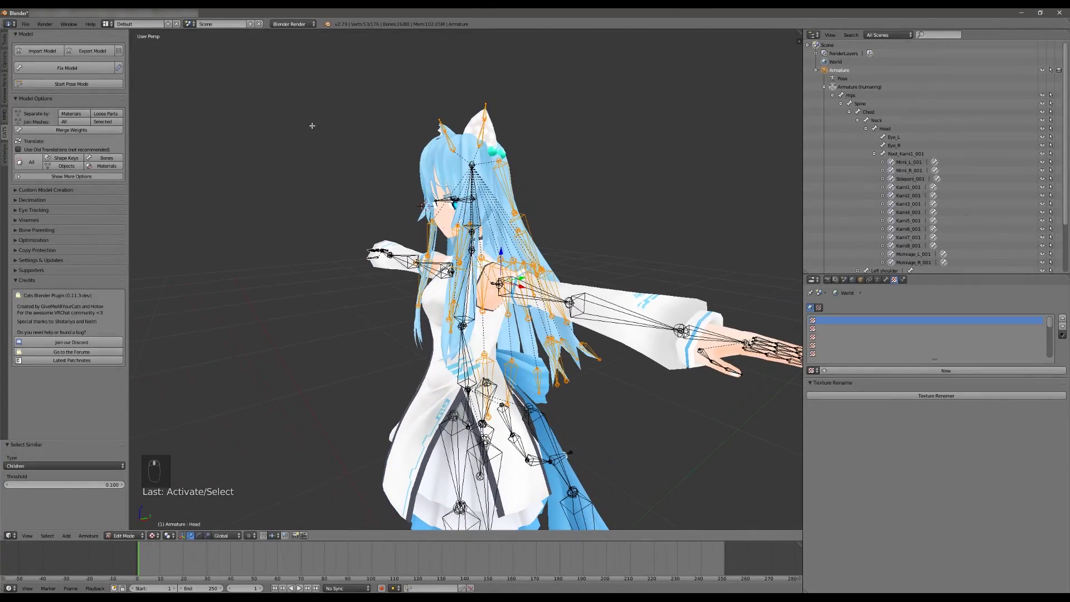
middle_drag(413, 181, 500, 206)
- Merge the Sippo_002 tail bone into its parent with Merge Weights
key(Tab)
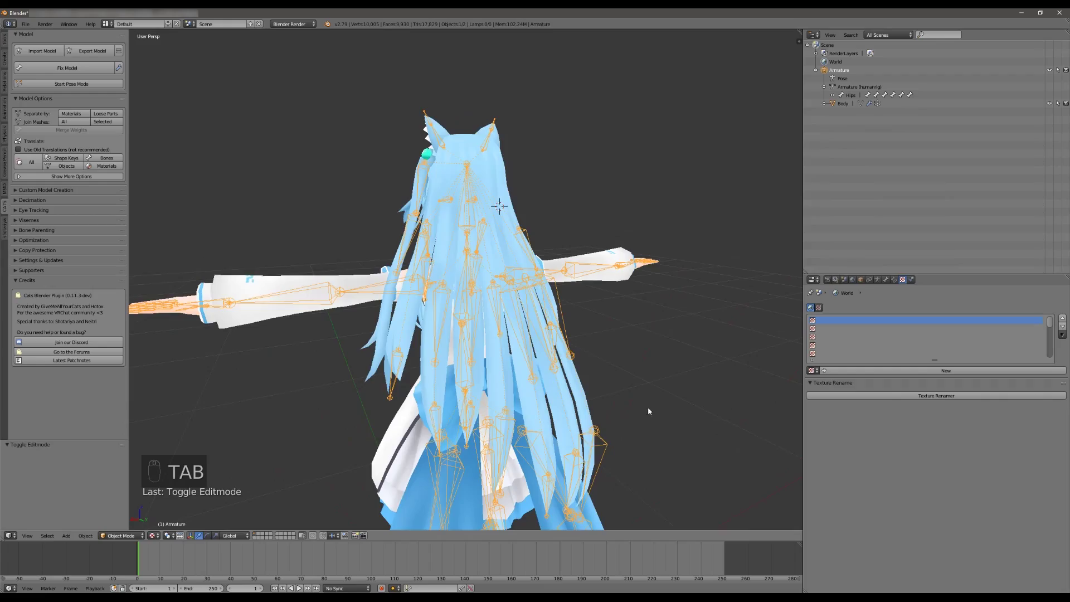
shift+middle_drag(648, 407, 613, 212)
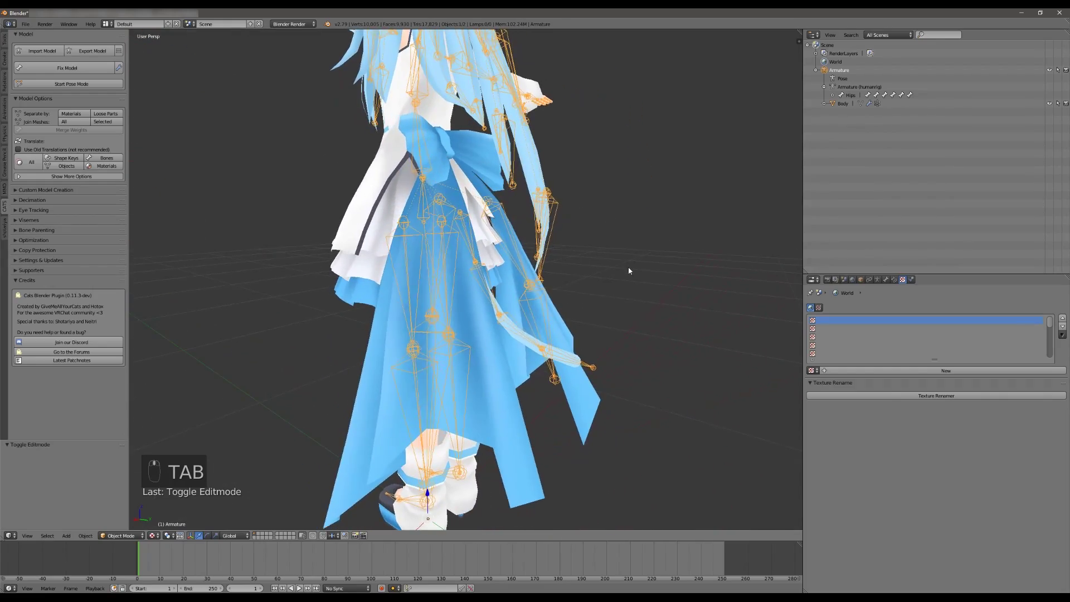
key(Tab)
middle_drag(509, 313, 488, 313)
middle_drag(442, 275, 547, 327)
right_click(488, 297)
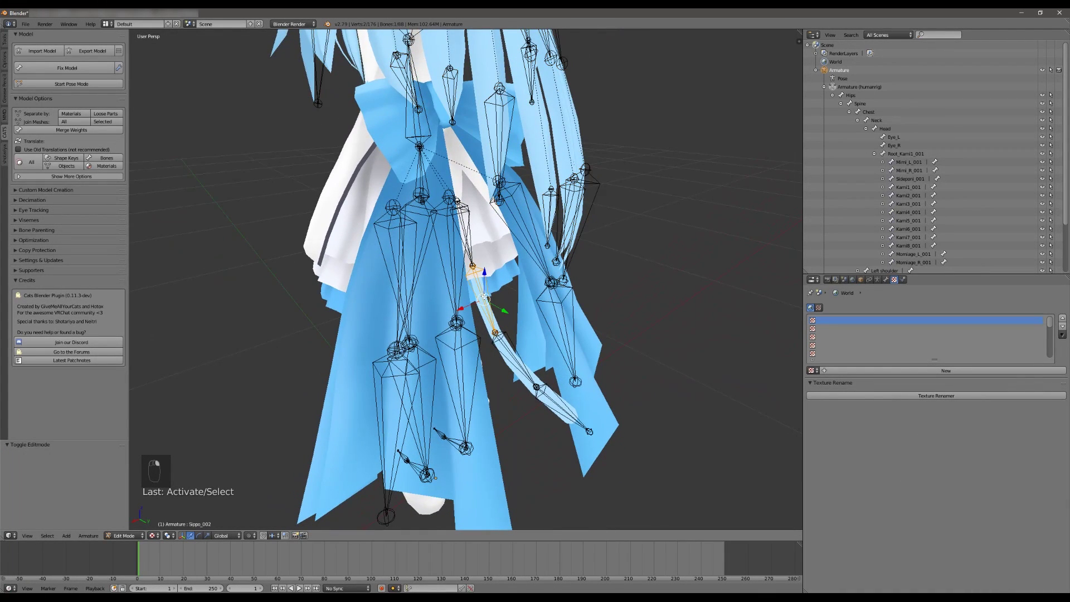
click(83, 131)
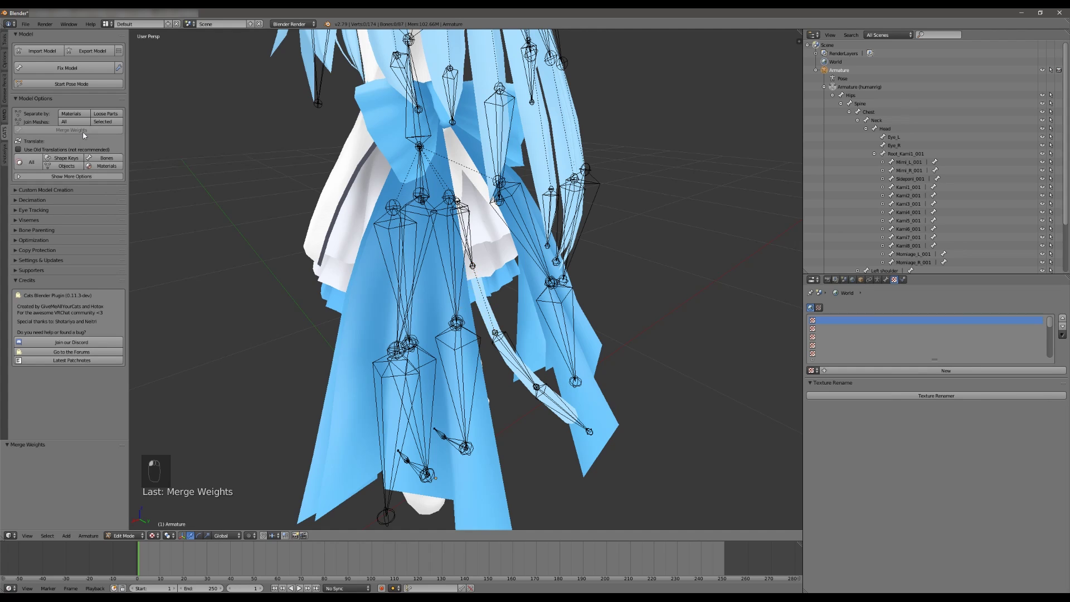
- Merge the Sippo_004 tail bone into its parent with Merge Weights
middle_drag(495, 308, 498, 345)
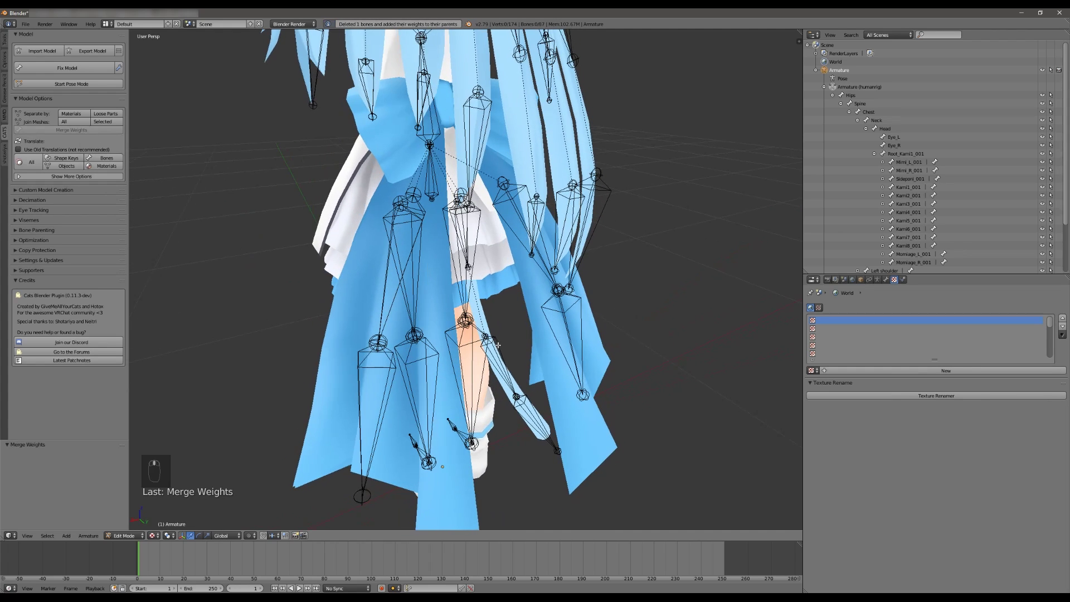
middle_drag(536, 313, 545, 357)
right_click(549, 390)
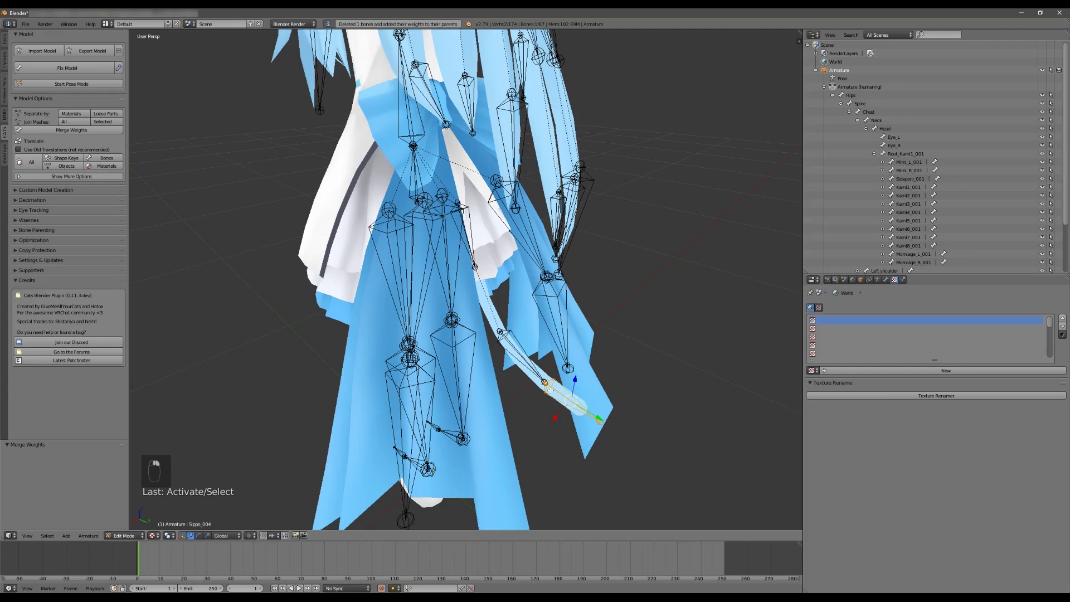
click(83, 130)
middle_drag(282, 232, 445, 456)
middle_drag(513, 350, 493, 115)
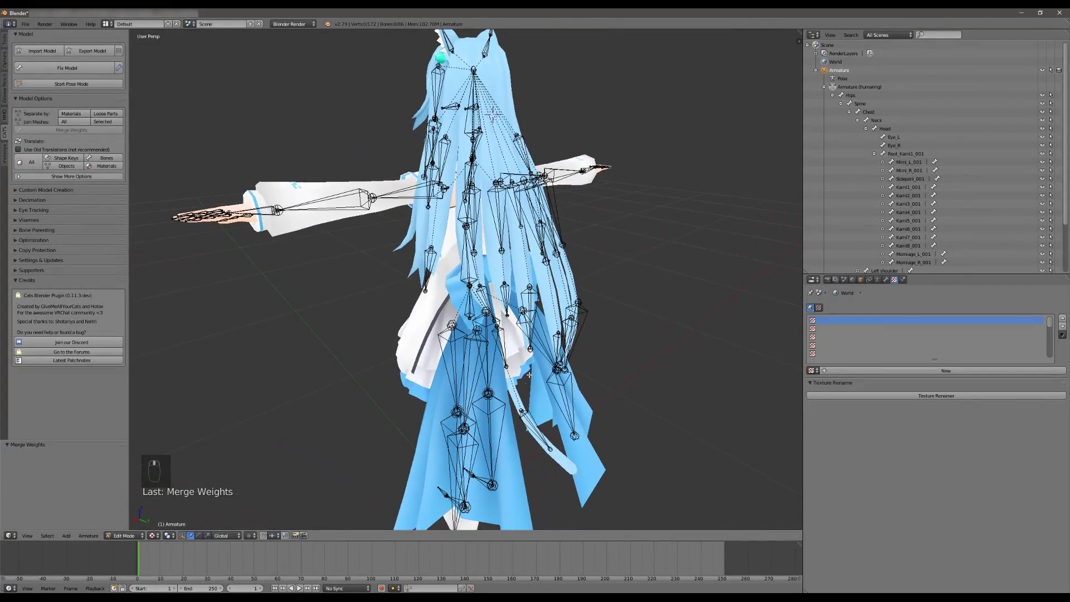
- Return to Object Mode, select the Body mesh and show its vertex groups in the Data properties
key(Tab)
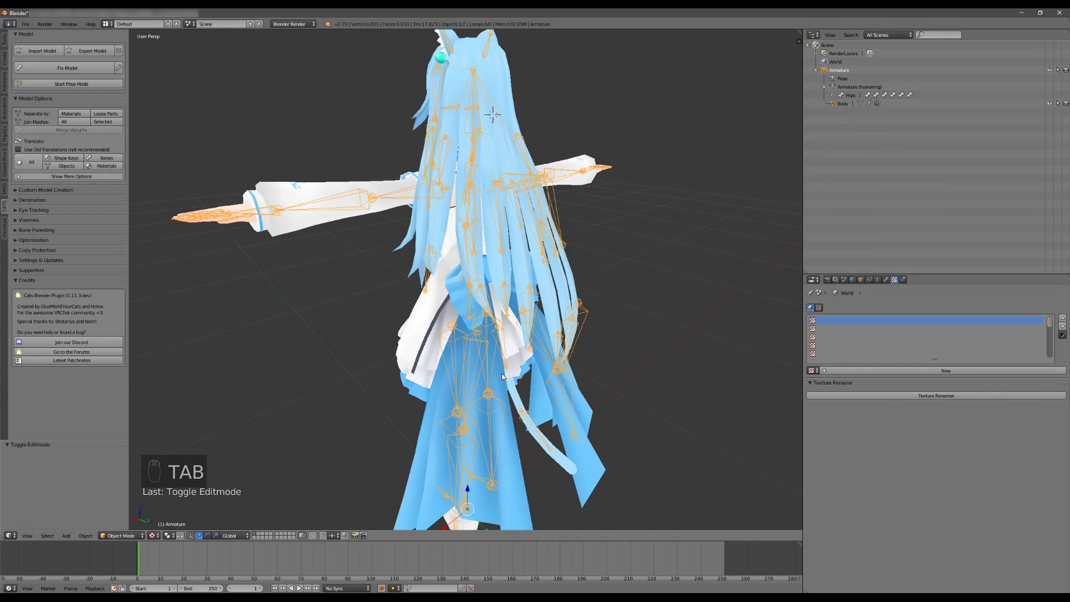
right_click(501, 379)
click(886, 279)
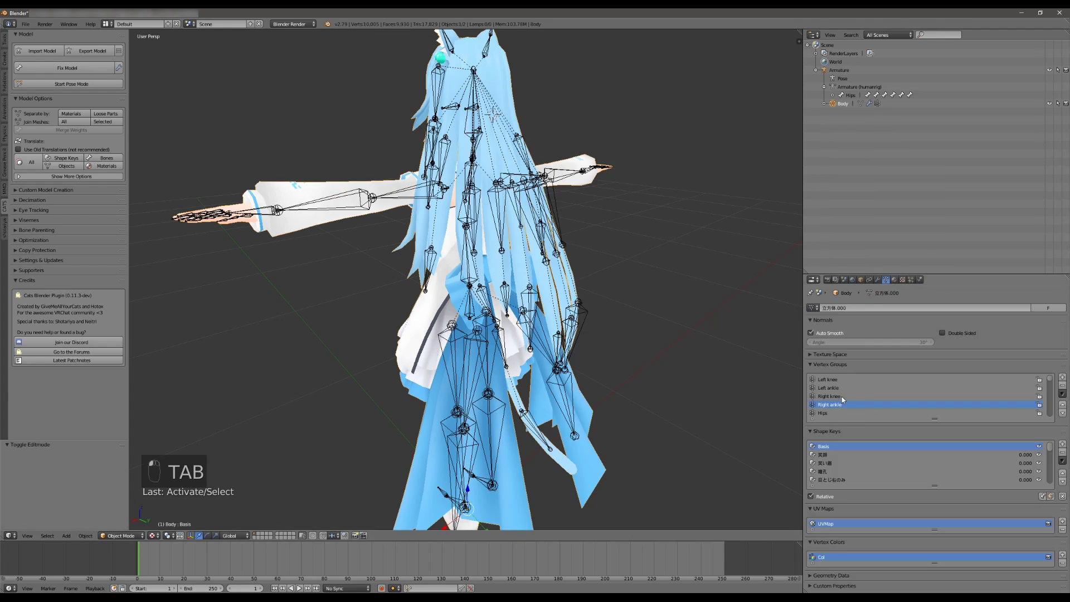
click(849, 405)
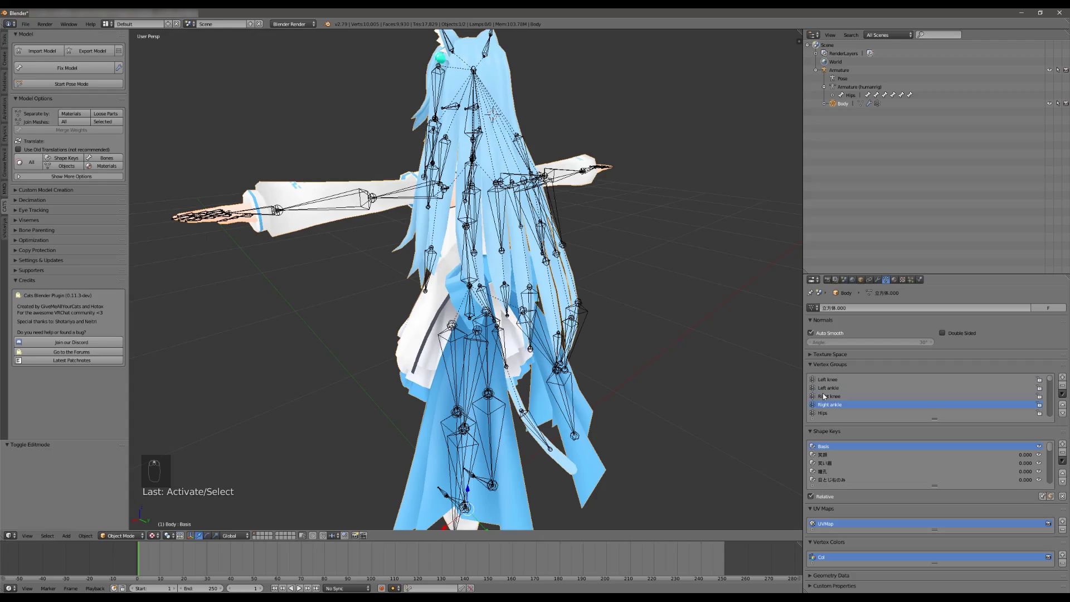
mouse_move(640, 361)
middle_down()
mouse_move(613, 352)
mouse_move(678, 358)
mouse_move(652, 355)
middle_up()
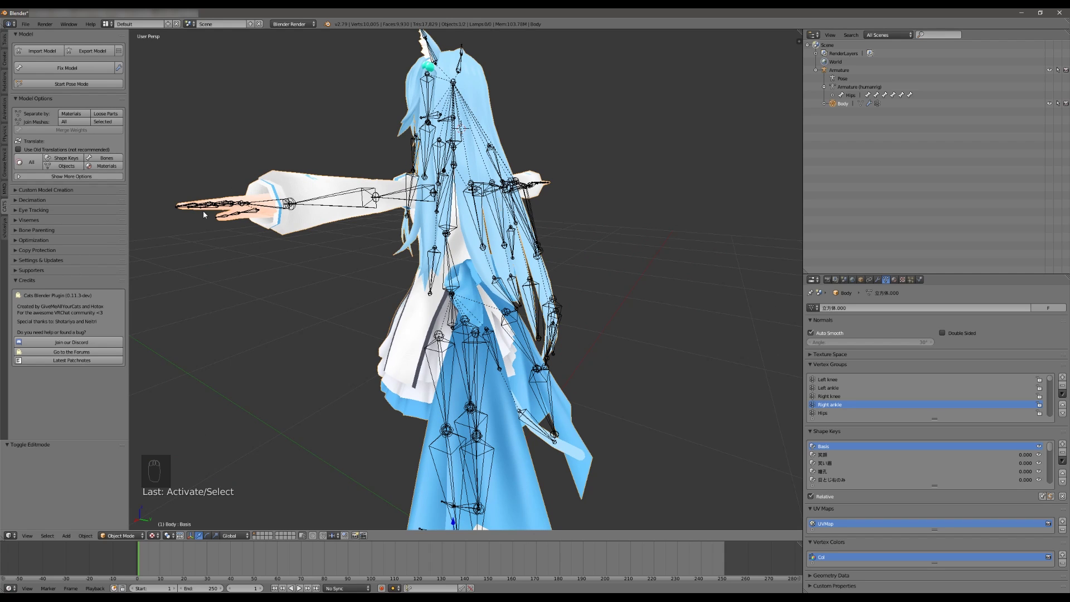
middle_drag(326, 287, 300, 300)
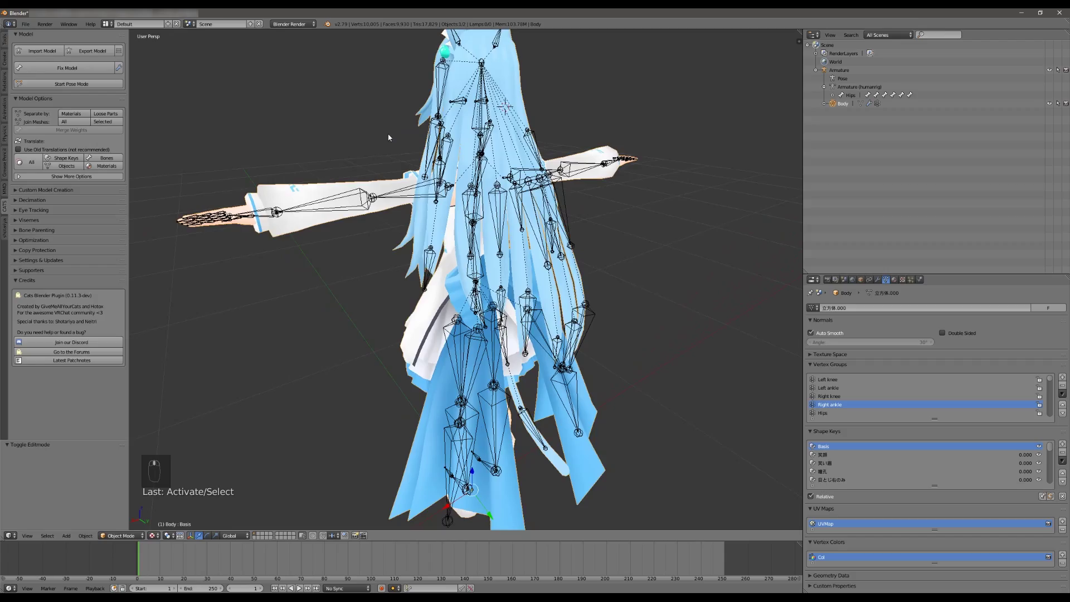
middle_drag(389, 138, 478, 206)
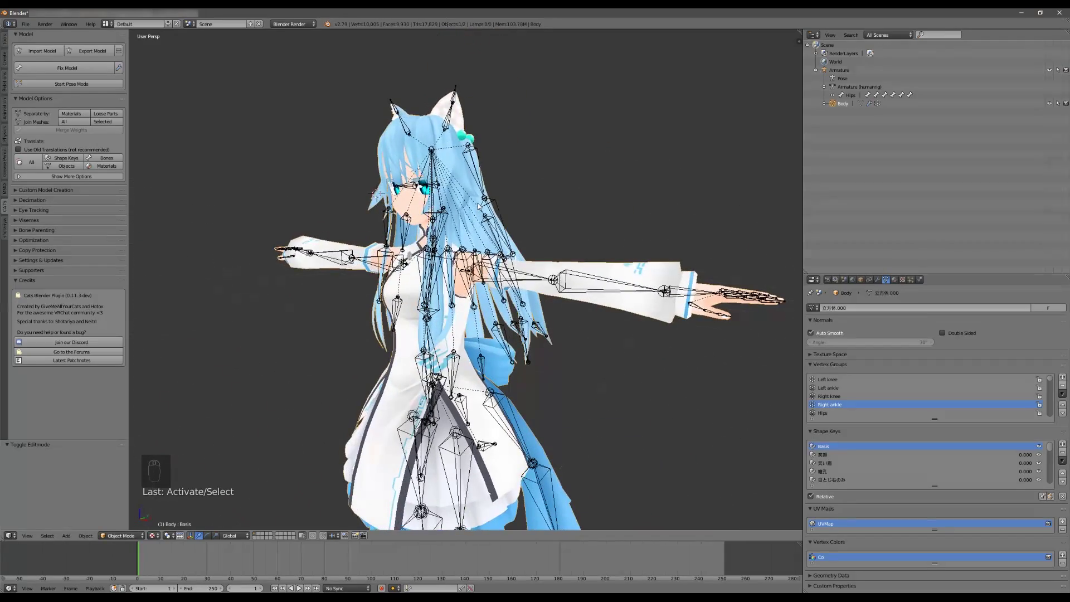
middle_drag(312, 219, 314, 225)
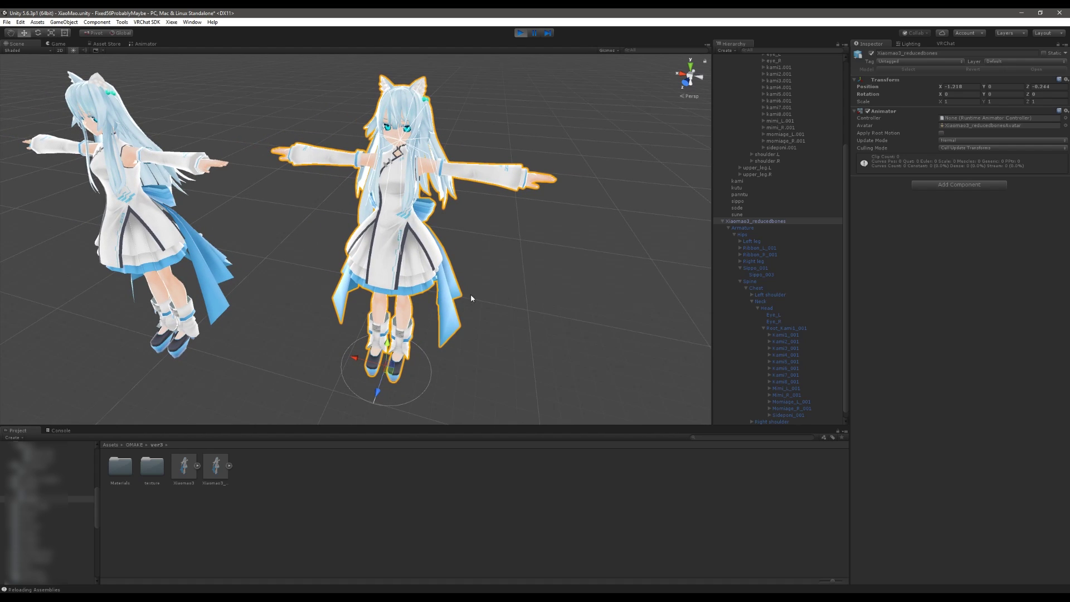
- Orbit the Unity scene view until the original and reduced-bones avatars both face front
mouse_move(502, 275)
alt+mouse_down()
mouse_move(378, 255)
mouse_move(506, 278)
alt+mouse_up()
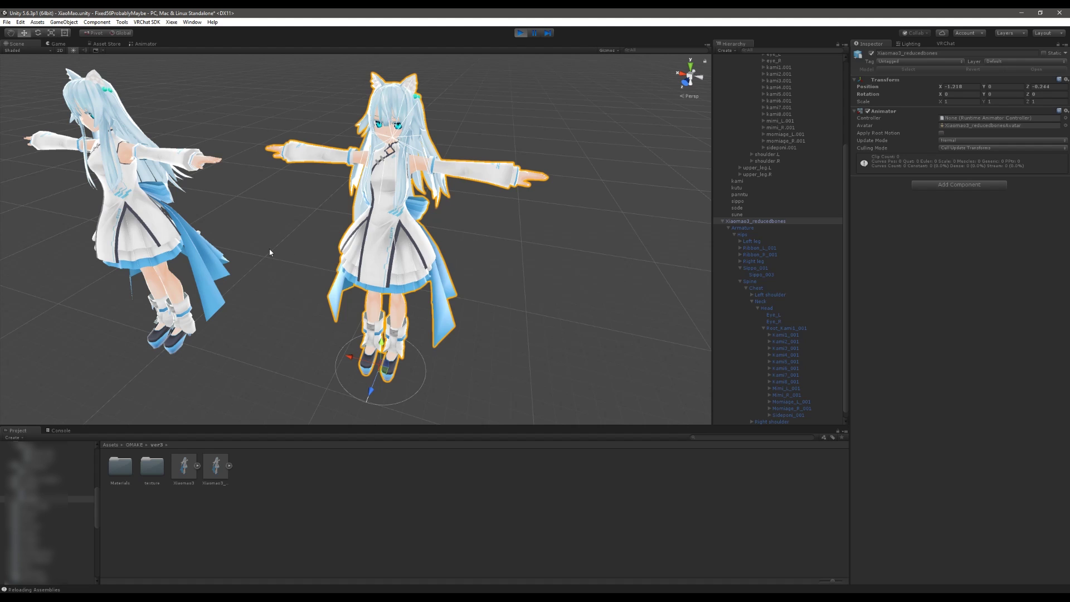
alt+drag(270, 252, 357, 229)
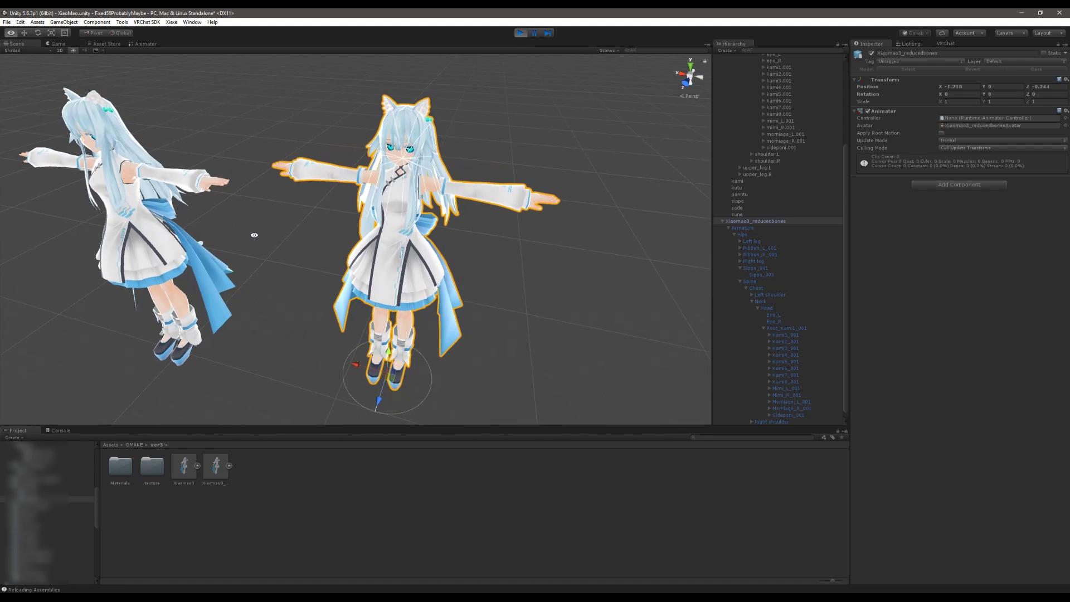
middle_drag(357, 229, 280, 226)
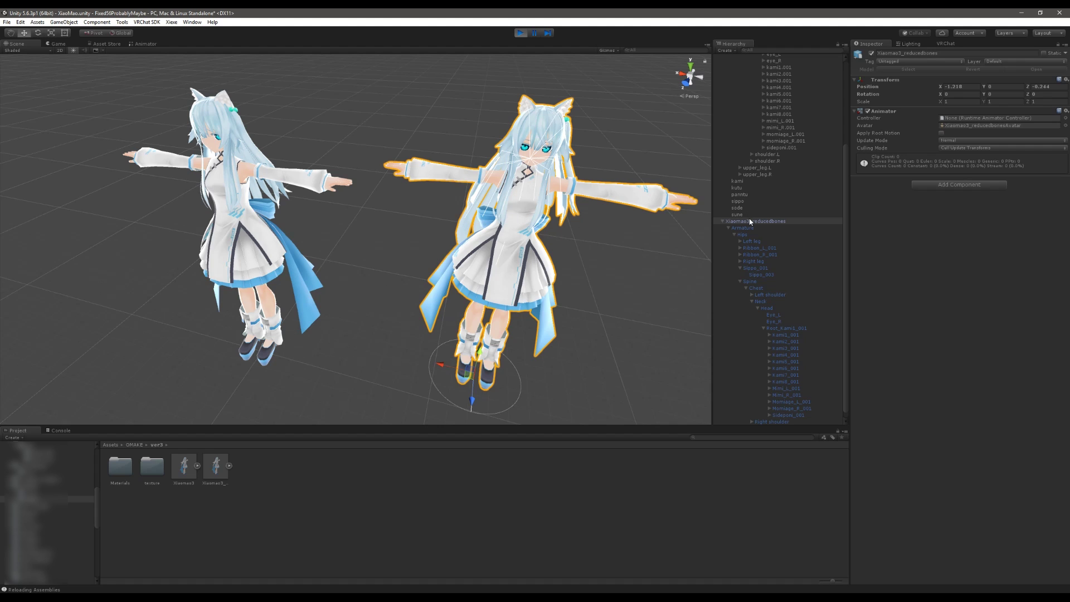
- Move the original Xiaomao_OMAKE.ver2 avatar, then place the reduced-bones avatar beside it
click(724, 224)
click(753, 84)
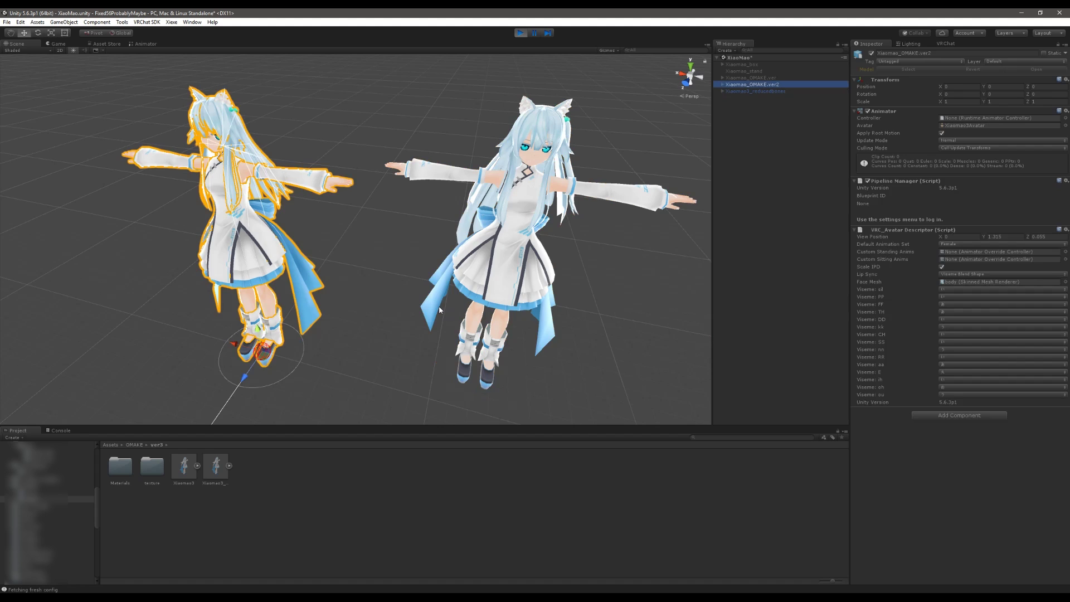
drag(267, 353, 287, 325)
click(540, 303)
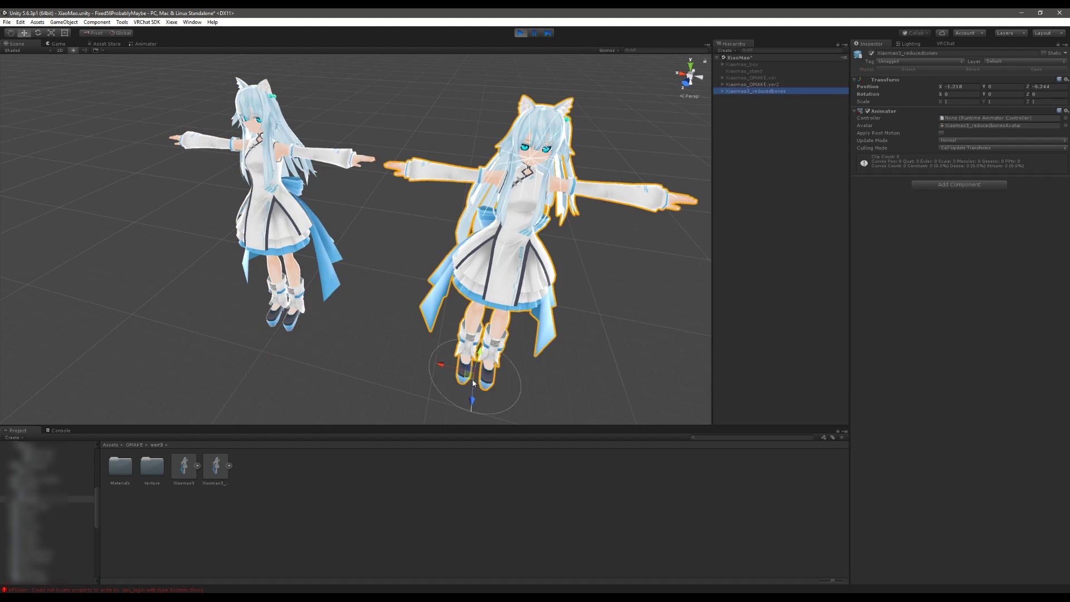
mouse_move(473, 383)
mouse_down()
mouse_move(554, 363)
mouse_move(390, 354)
mouse_move(554, 352)
mouse_move(367, 341)
mouse_move(507, 359)
mouse_move(425, 354)
mouse_move(532, 383)
mouse_move(453, 365)
mouse_move(472, 360)
mouse_move(469, 372)
mouse_up()
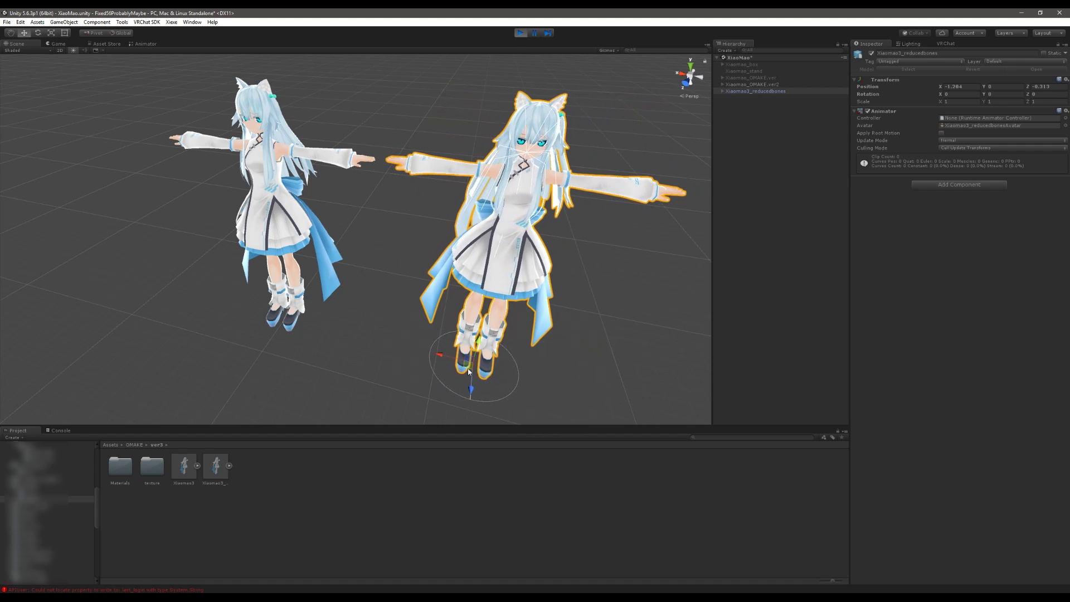
- Move both avatars together closer to the camera and centre them in the view
ctrl+click(756, 85)
drag(467, 369, 426, 348)
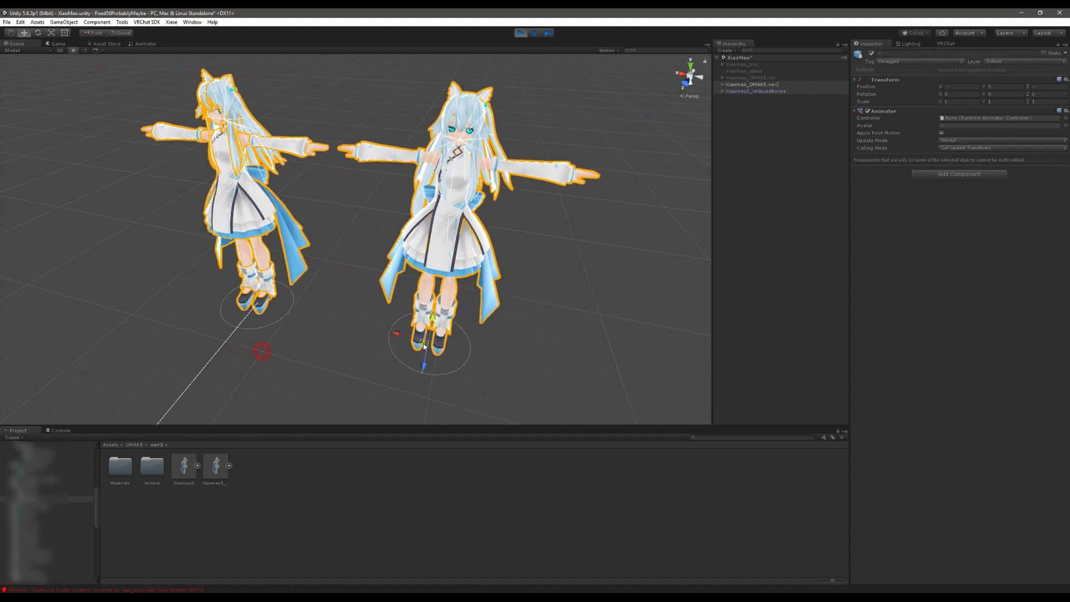
middle_drag(593, 329, 576, 336)
alt+drag(577, 337, 334, 284)
middle_drag(359, 215, 322, 306)
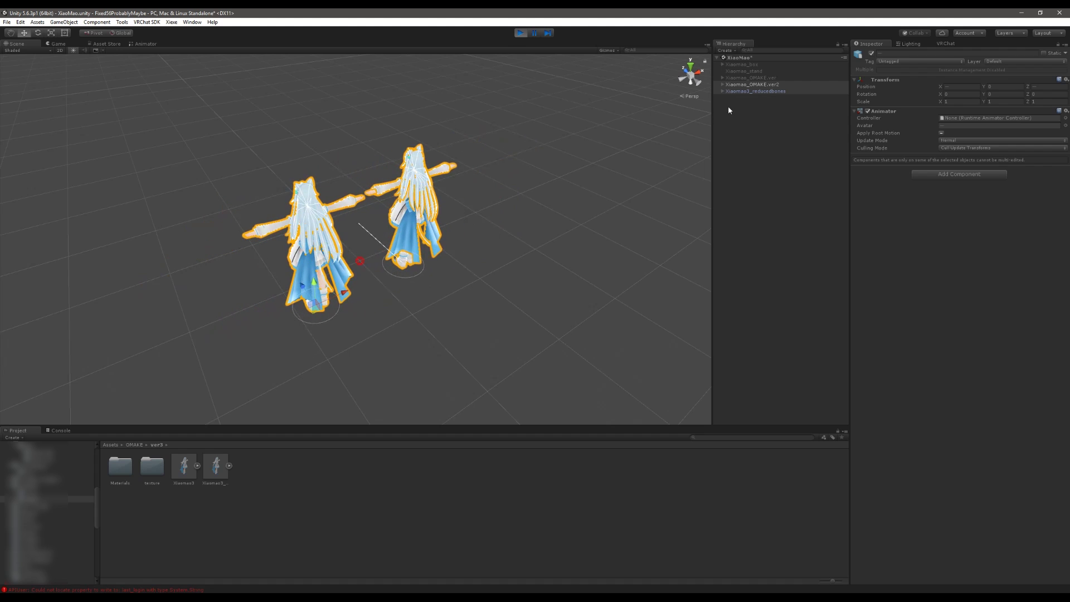
click(755, 91)
alt+drag(423, 268, 676, 234)
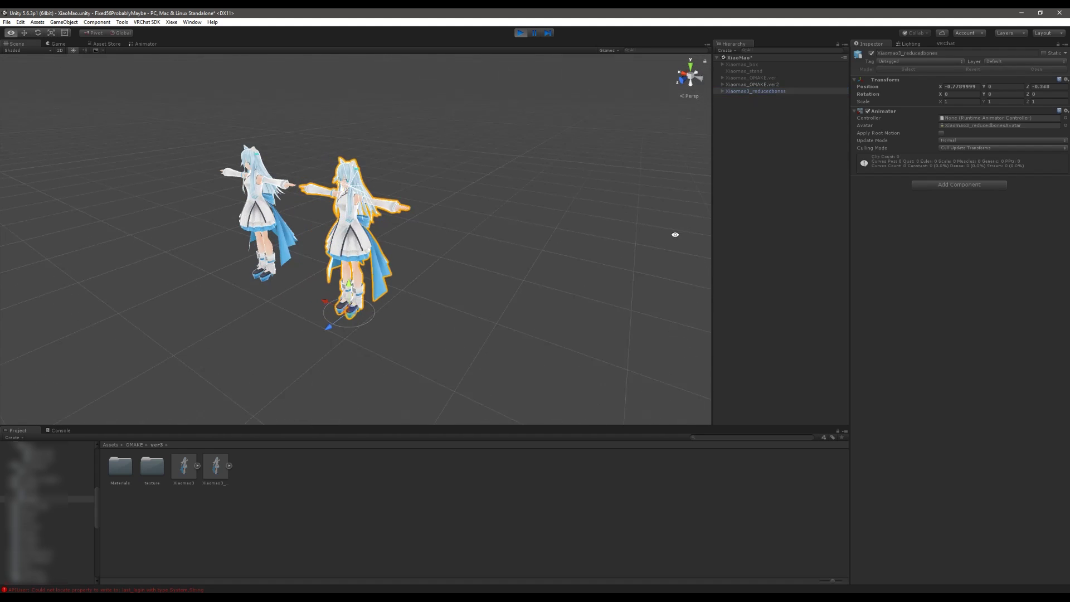
alt+drag(449, 250, 490, 247)
scroll(466, 258, up, 3)
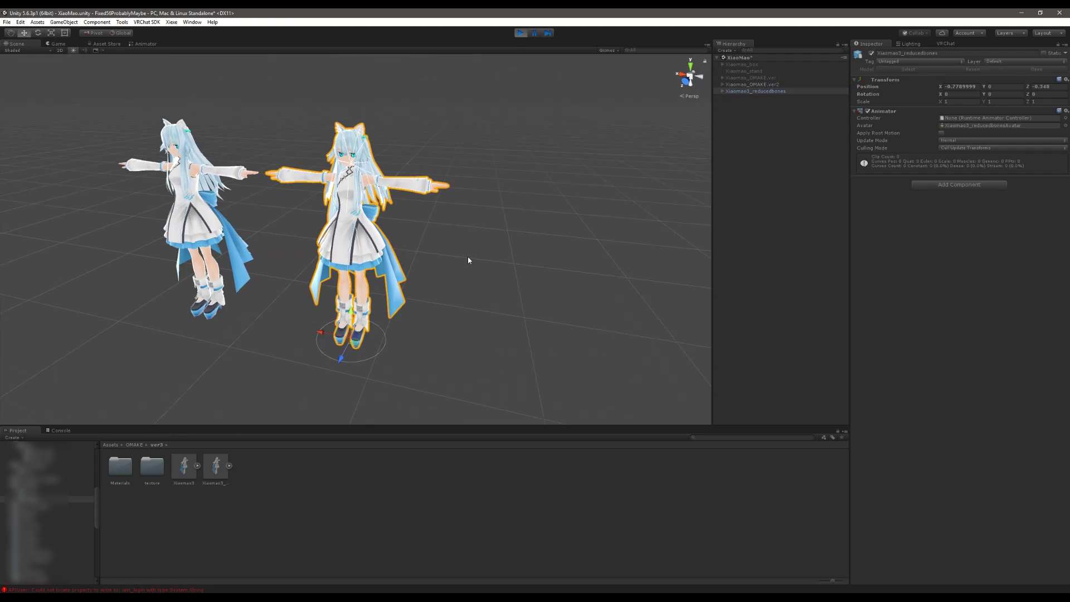
scroll(464, 263, up, 3)
scroll(461, 272, down, 2)
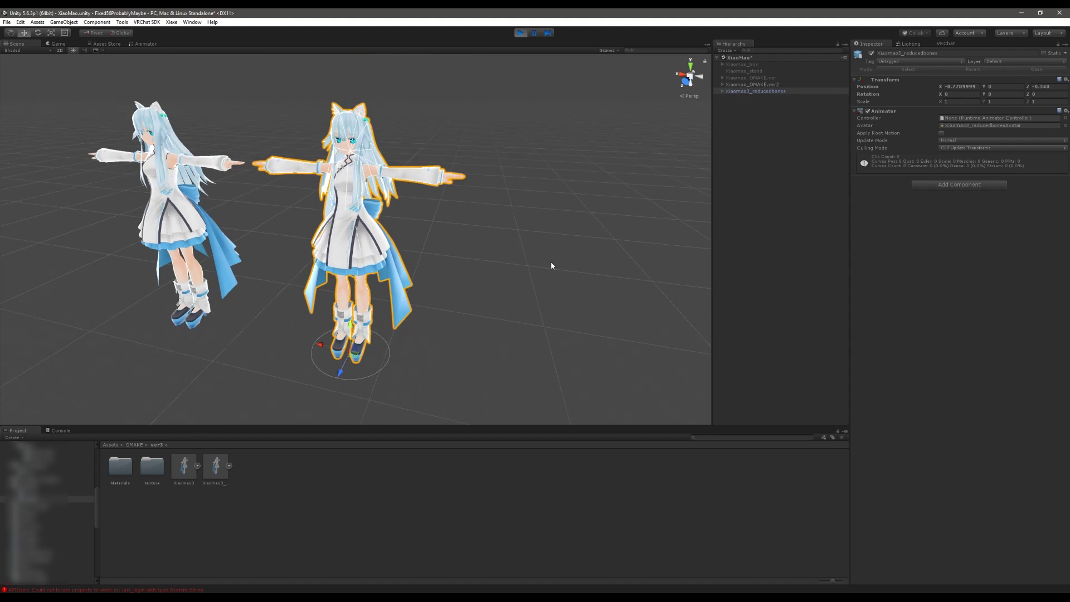
mouse_move(494, 259)
alt+mouse_down()
mouse_move(394, 264)
mouse_move(487, 251)
mouse_move(480, 258)
mouse_move(552, 261)
mouse_move(444, 246)
mouse_move(406, 296)
mouse_move(495, 270)
alt+mouse_up()
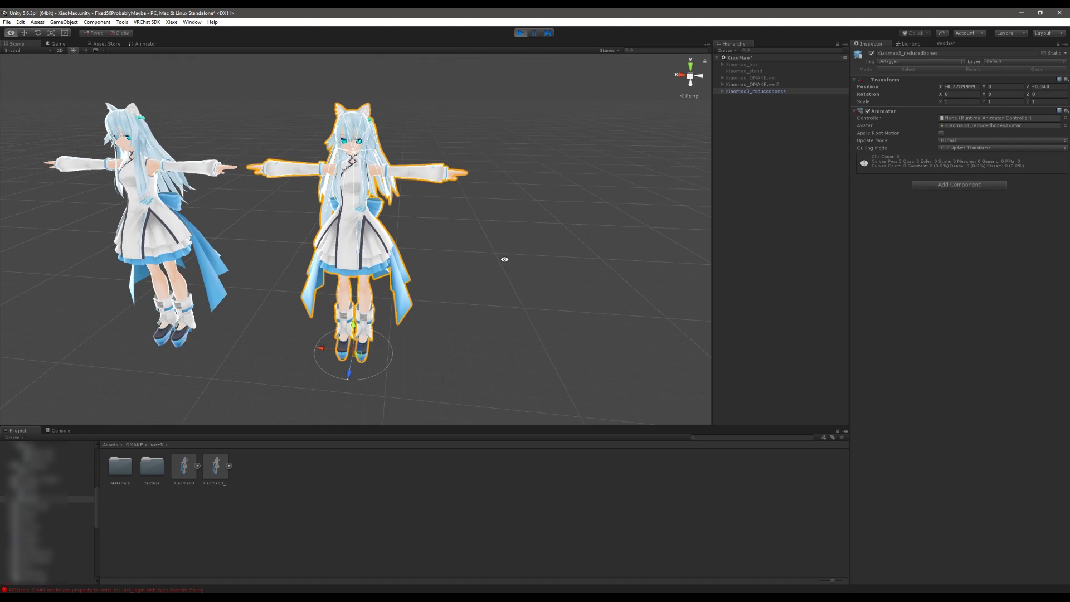
alt+drag(504, 258, 428, 224)
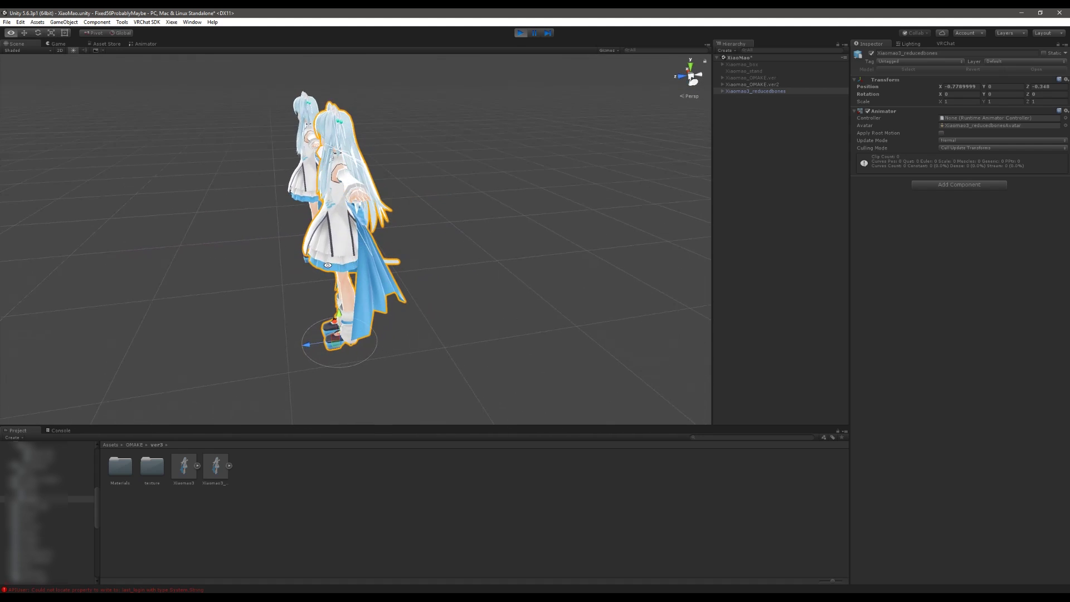
alt+drag(416, 265, 332, 218)
scroll(331, 218, up, 5)
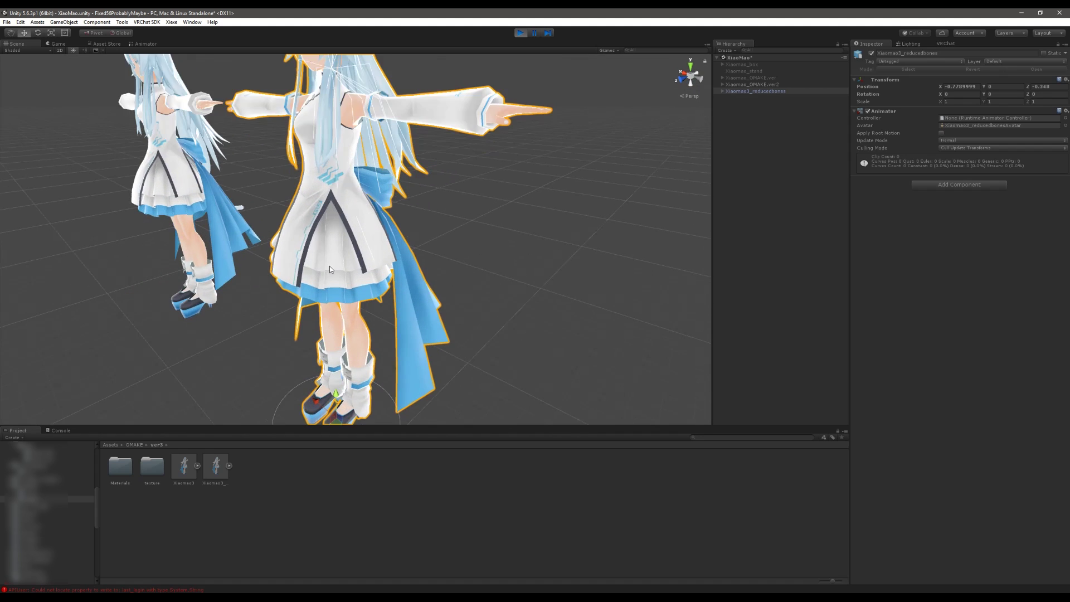
scroll(353, 252, up, 2)
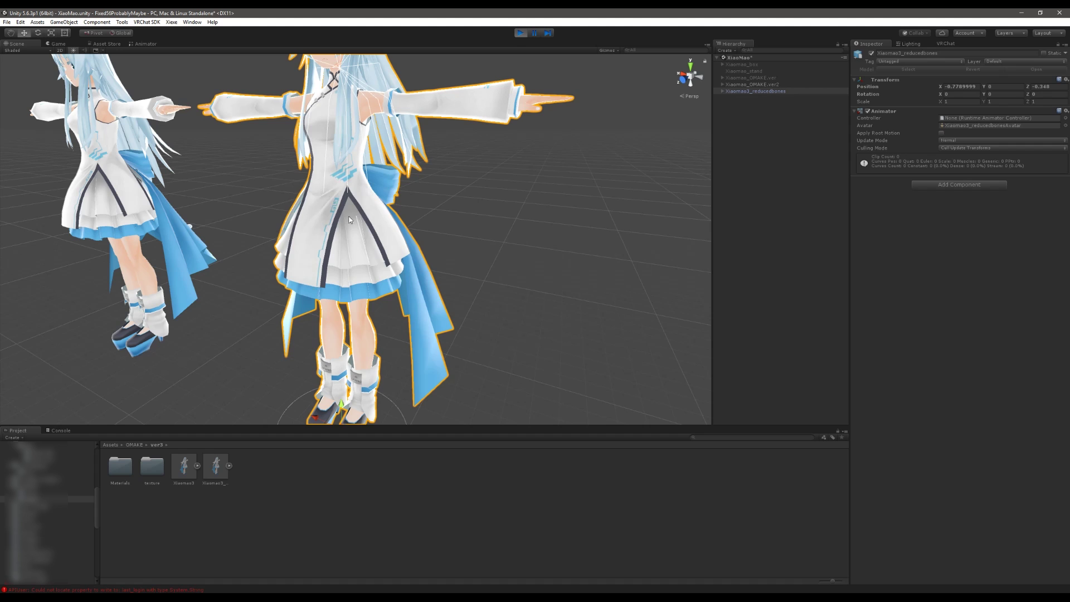
alt+drag(475, 255, 262, 356)
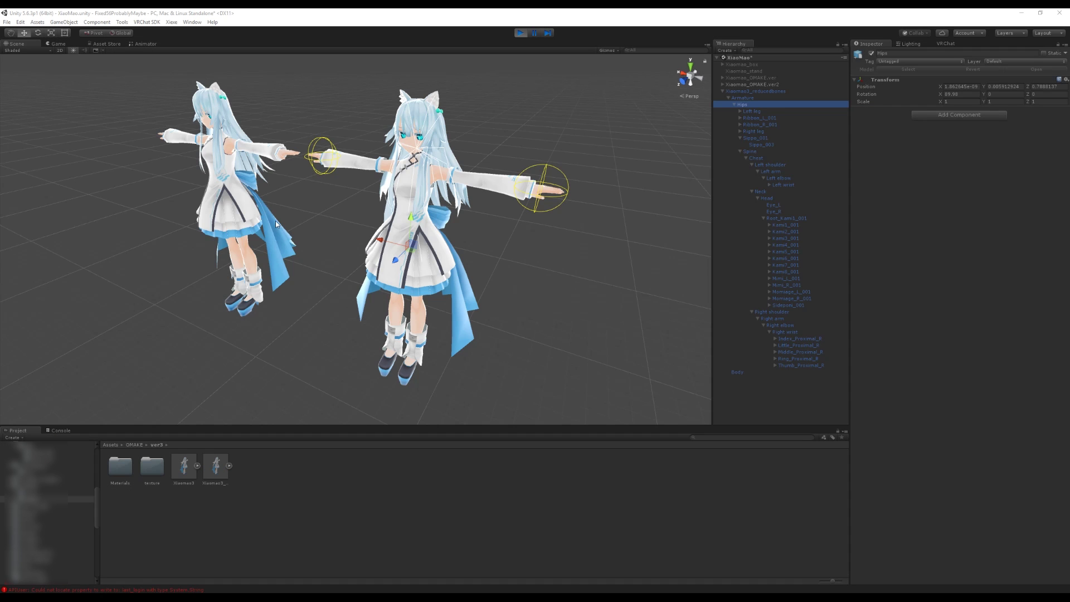
- Zoom in on both avatars and inspect the Right wrist bone's Dynamic Bone Collider
alt+drag(403, 224, 412, 222)
scroll(494, 189, up, 2)
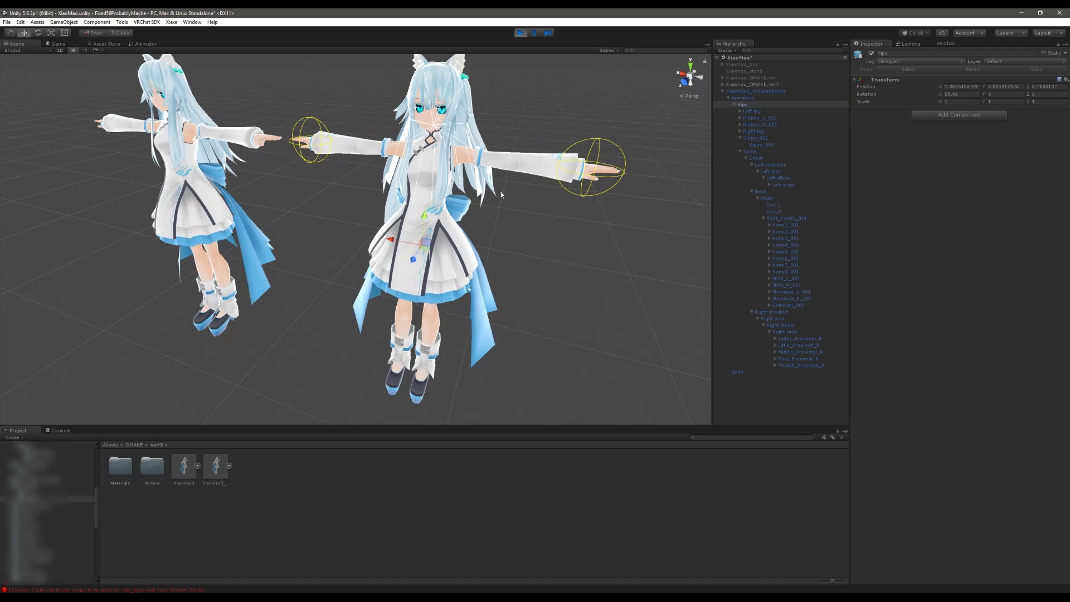
scroll(493, 189, up, 2)
middle_drag(494, 190, 478, 222)
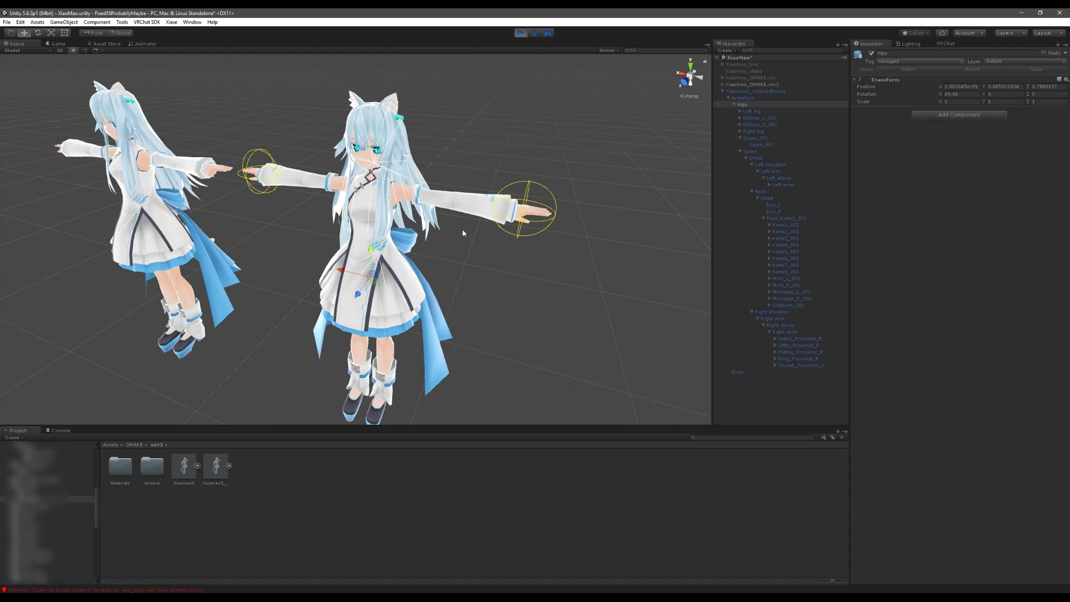
alt+drag(463, 233, 580, 203)
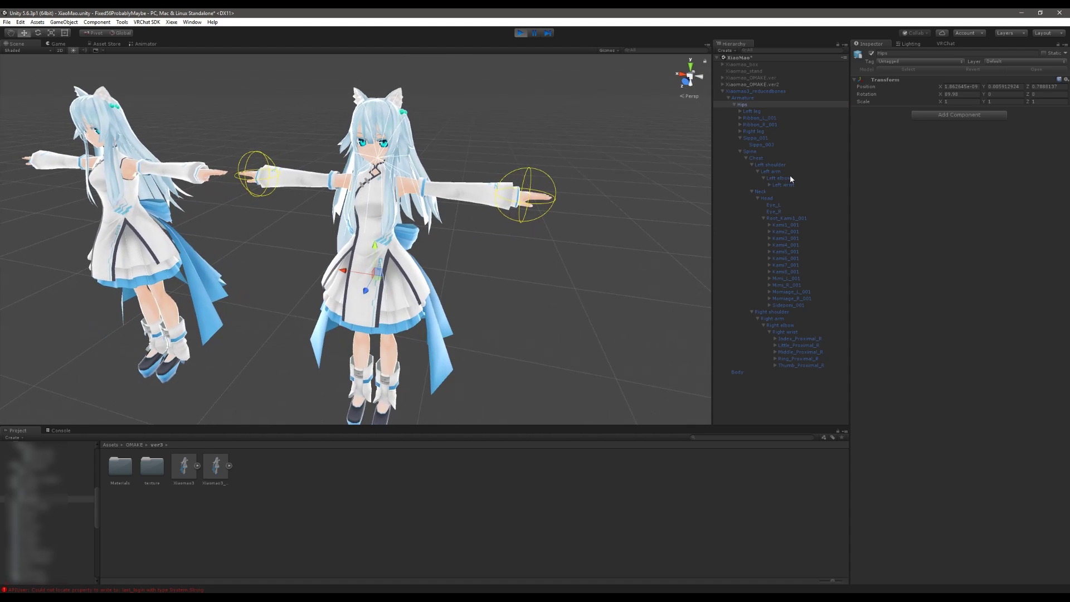
click(792, 332)
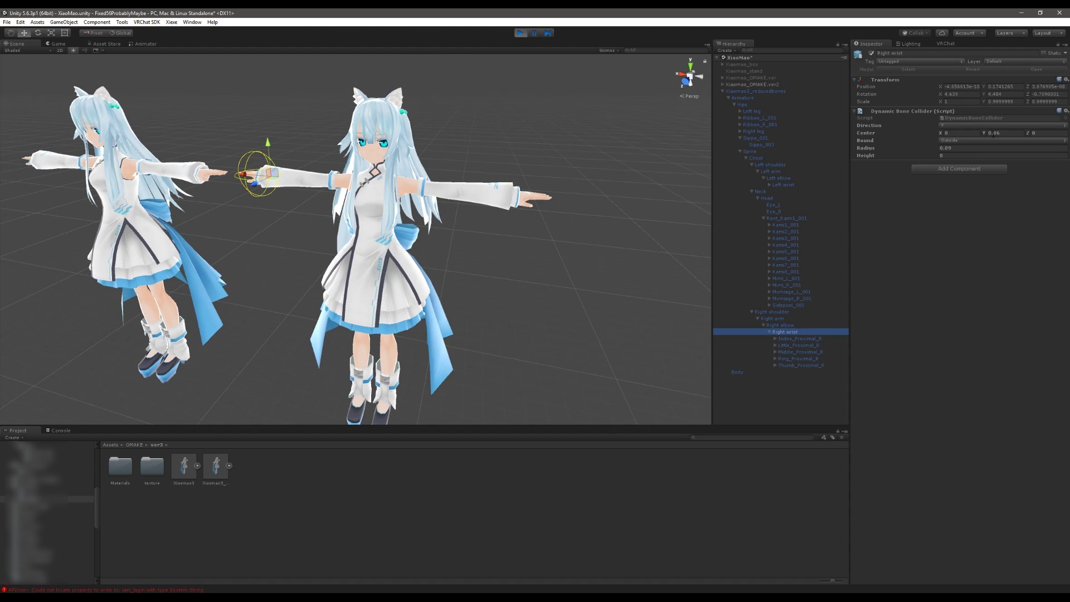
- Check Root_Kami1_001's Dynamic Bone colliders, then drag the Right wrist to test hair collision
click(794, 219)
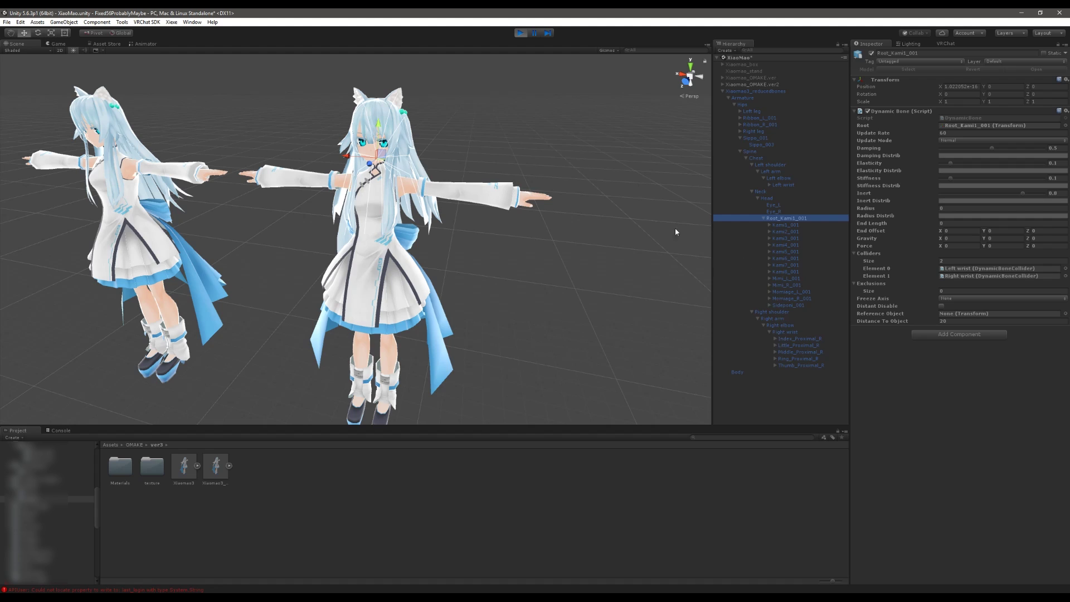
click(789, 332)
drag(281, 177, 725, 335)
- Clear the selection and select the hair bones Root_Kami1_001 and Kami1_001
click(669, 354)
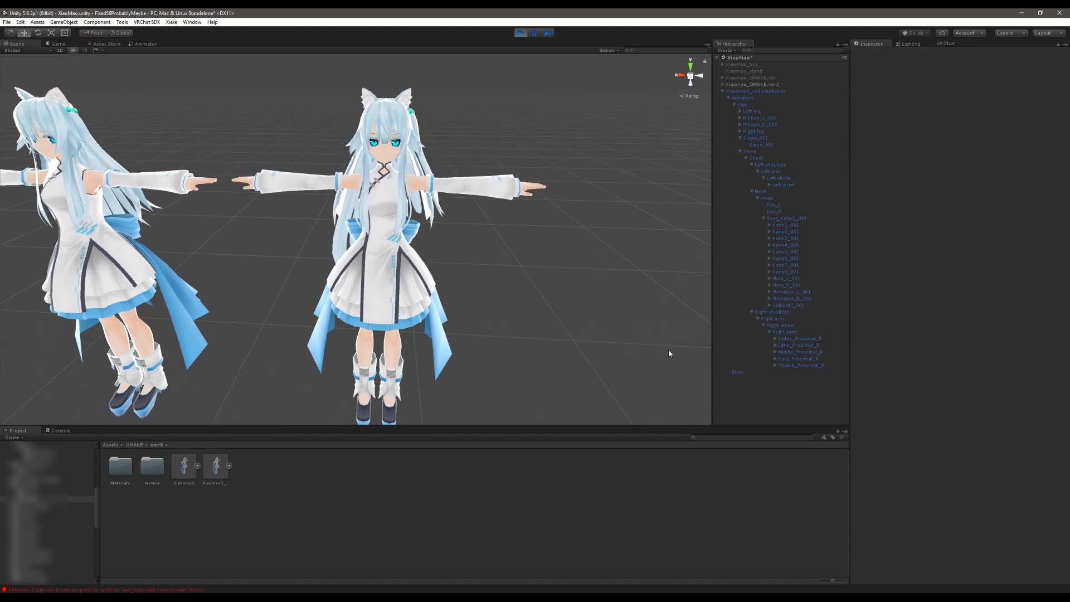
click(786, 219)
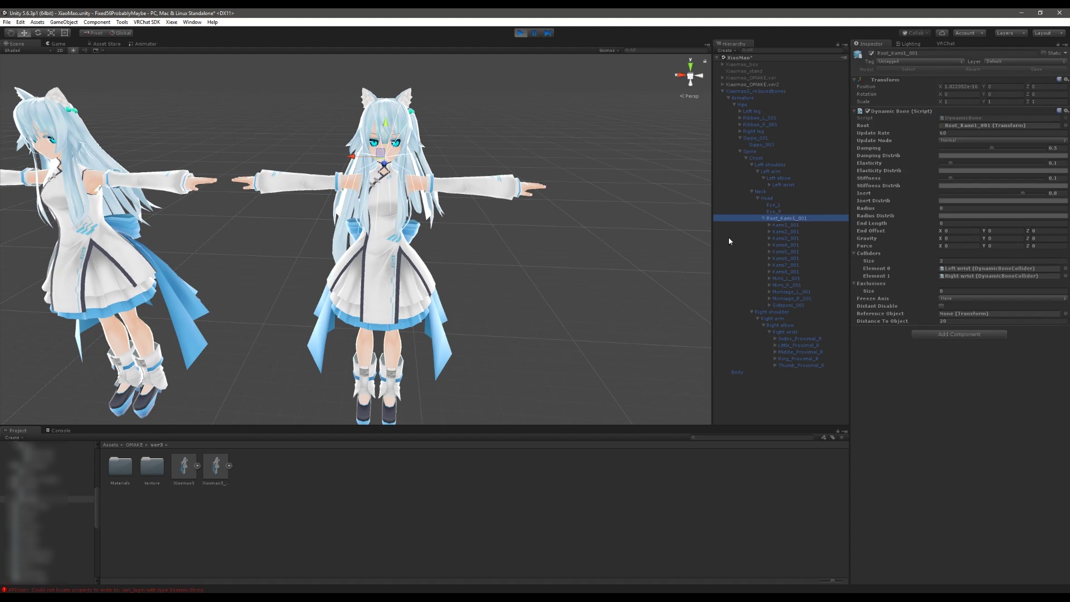
alt+drag(641, 234, 498, 233)
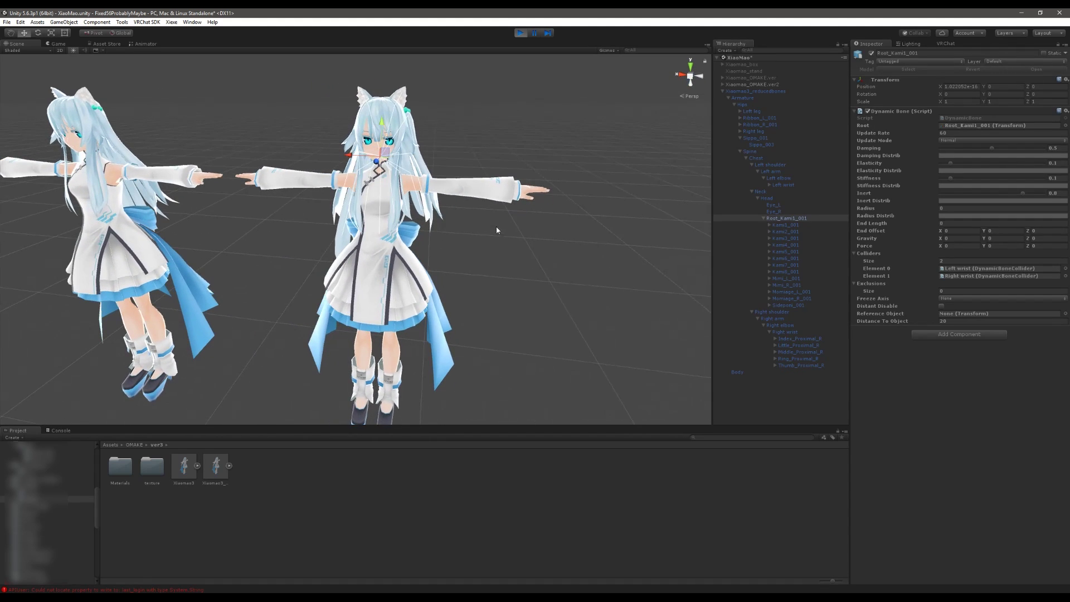
click(786, 225)
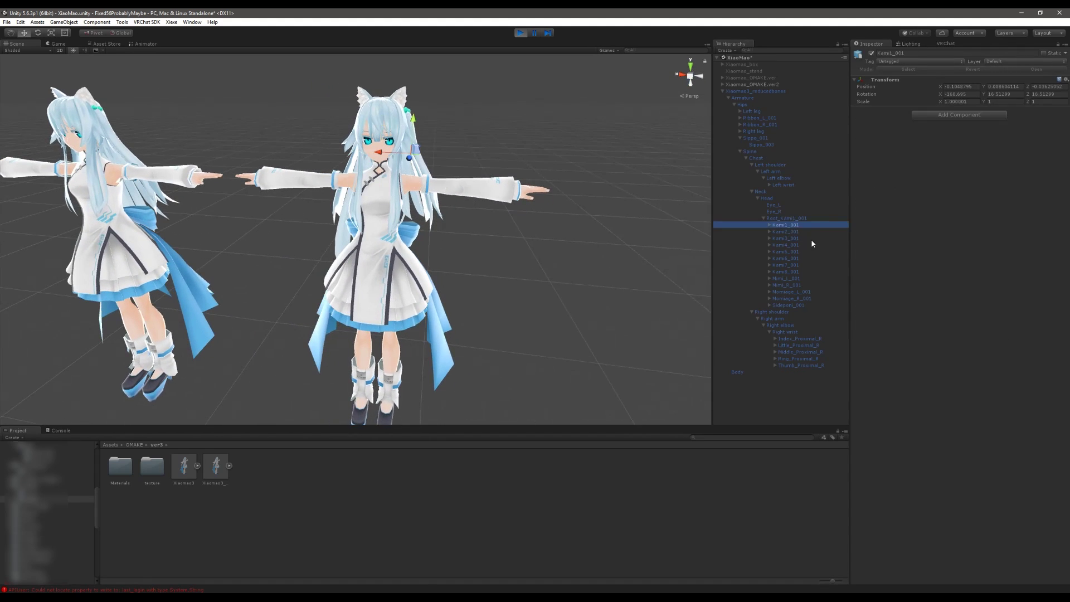
- Expand Kami2_001 to select its child Kami2_003, then select the Right wrist collider bone
click(770, 232)
click(786, 238)
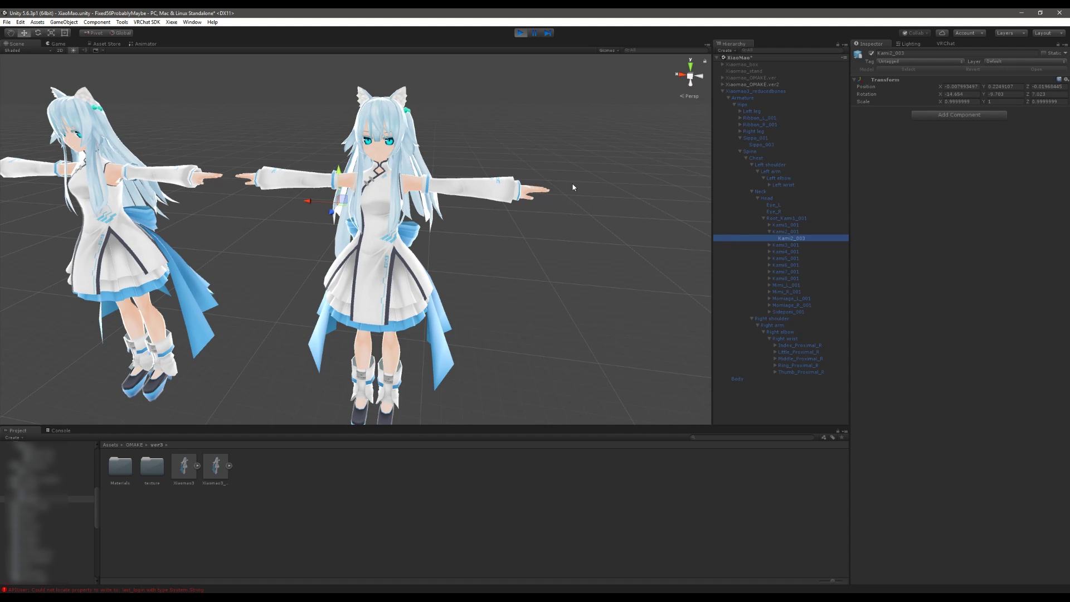
alt+drag(581, 184, 523, 262)
click(786, 339)
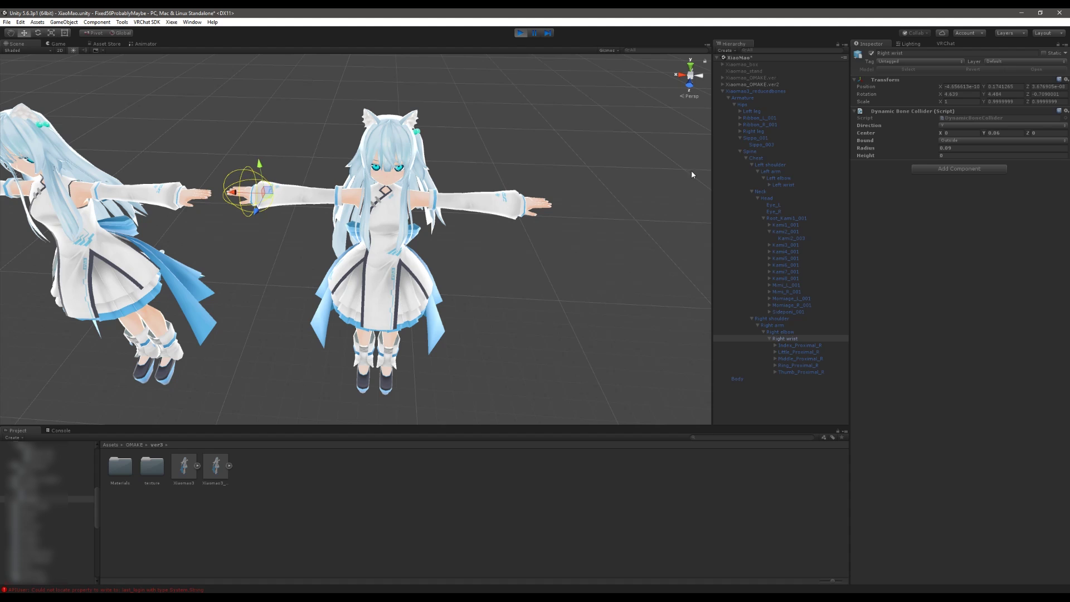
shift+click(774, 172)
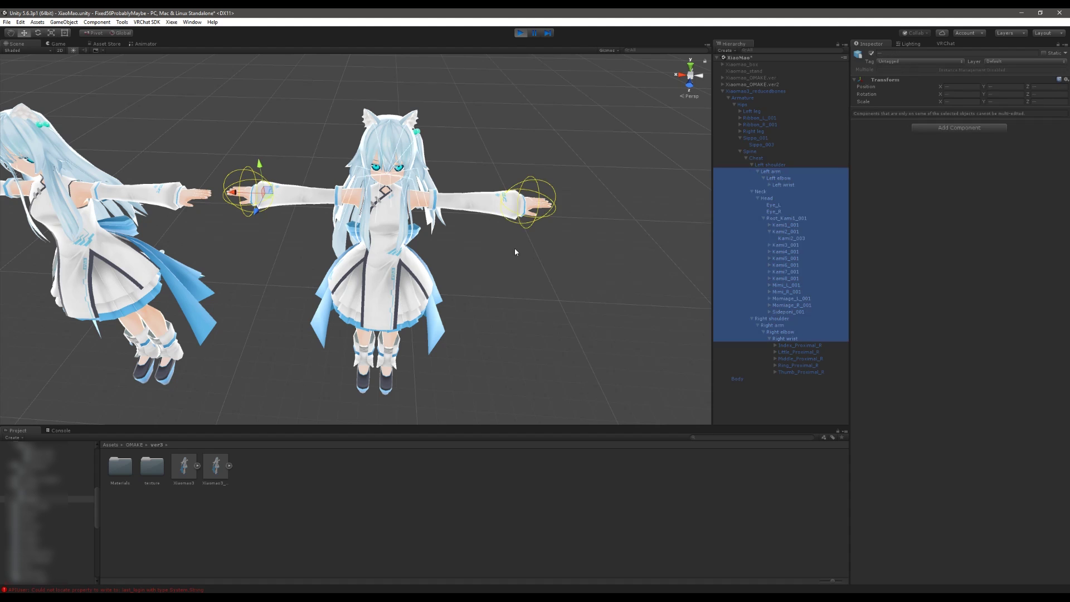
alt+drag(564, 253, 515, 283)
click(636, 201)
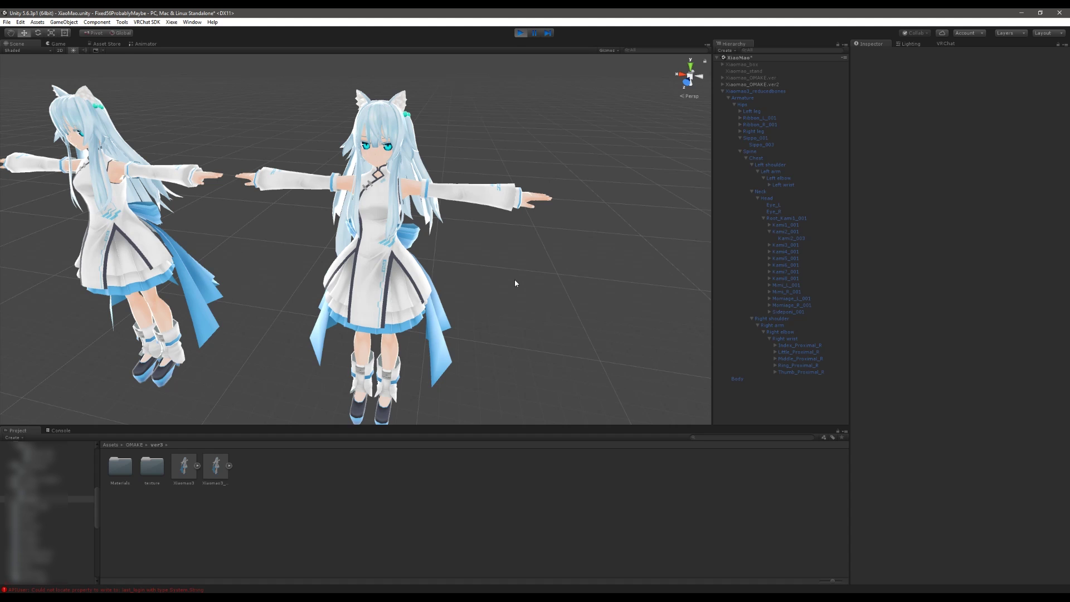
alt+drag(530, 275, 487, 248)
scroll(491, 257, down, 2)
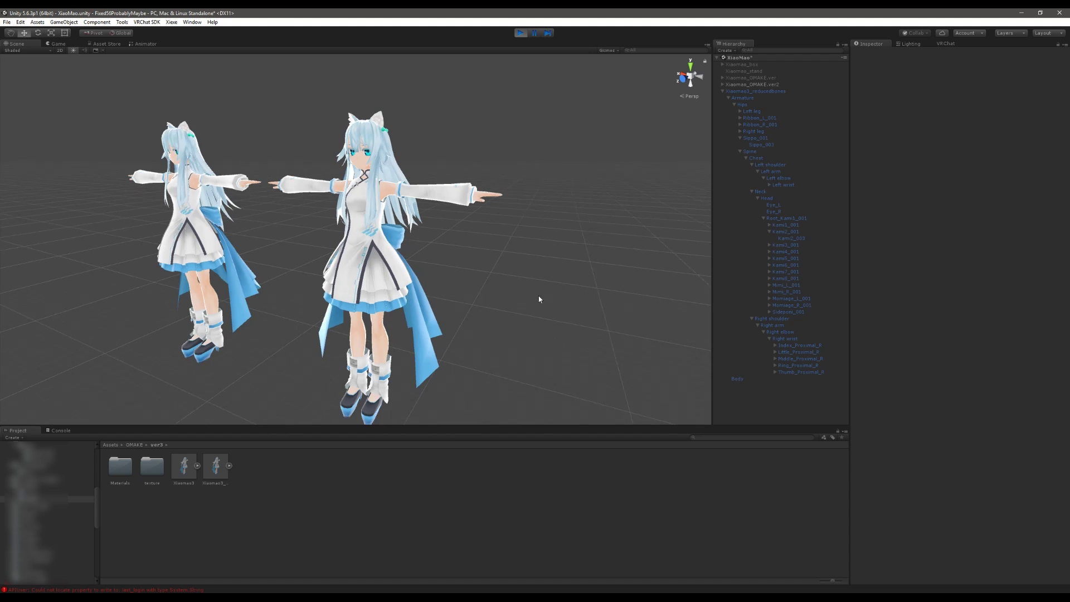